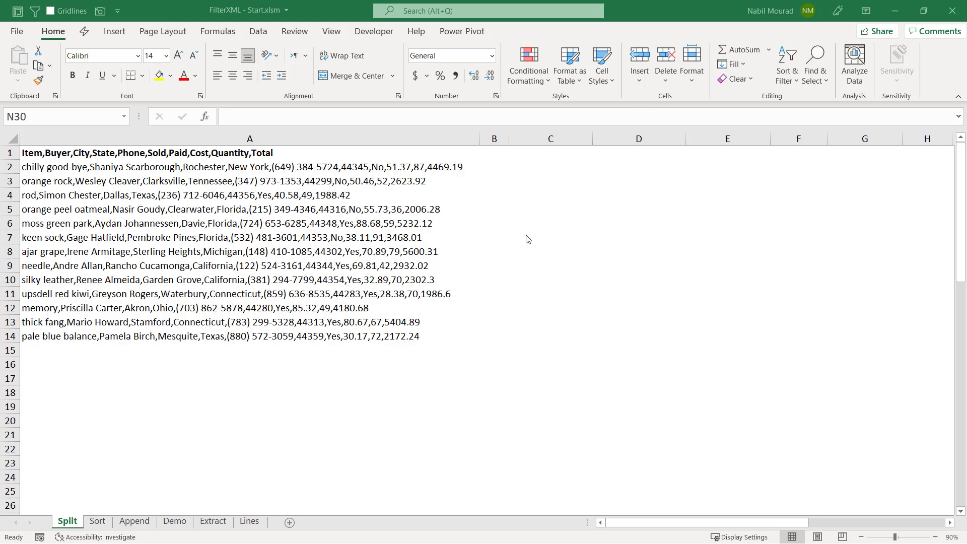
Enter the formula =SUBSTITUTE(A1,",","</R><R>") in cell C1
{"action": "left_click", "coordinate": [545, 154]}
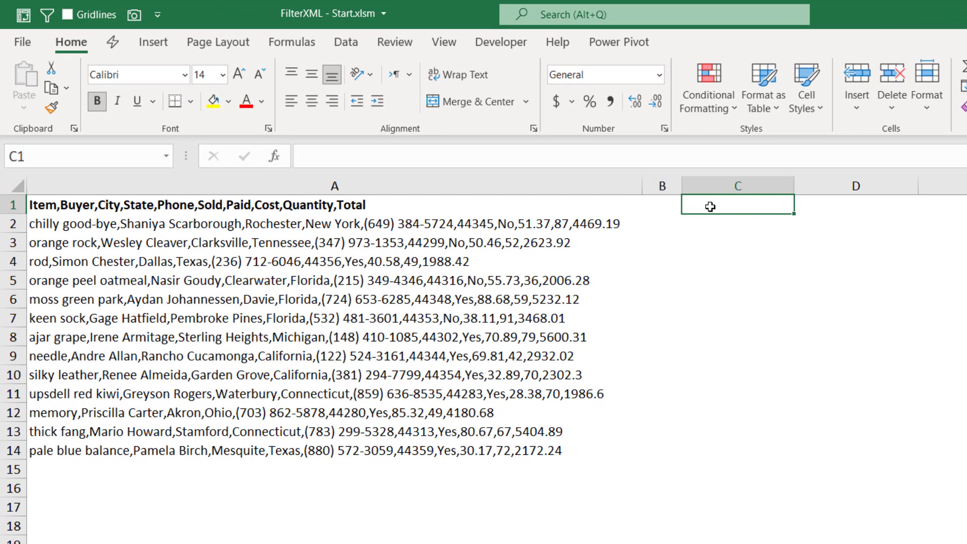
{"action": "type", "text": "=SUBSTITUTE("}
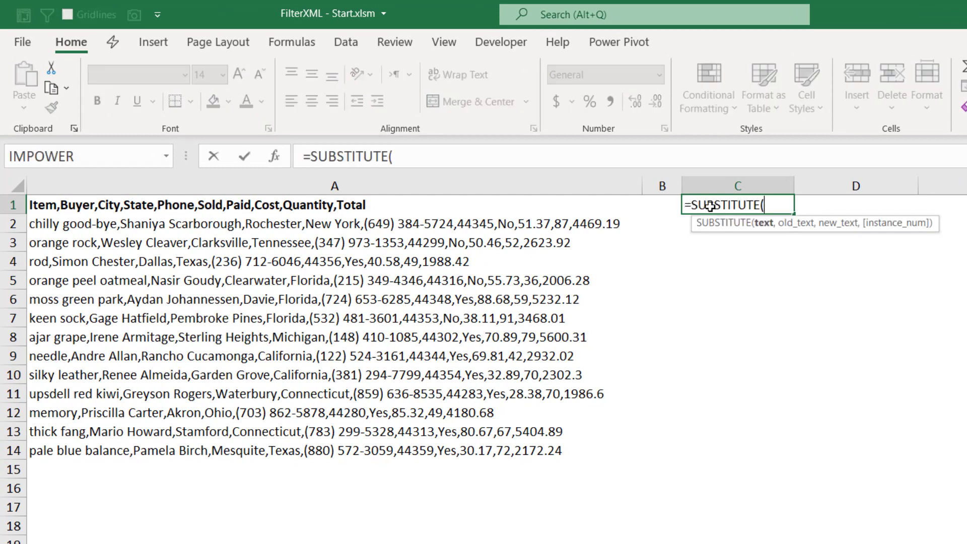
{"action": "left_click", "coordinate": [430, 205]}
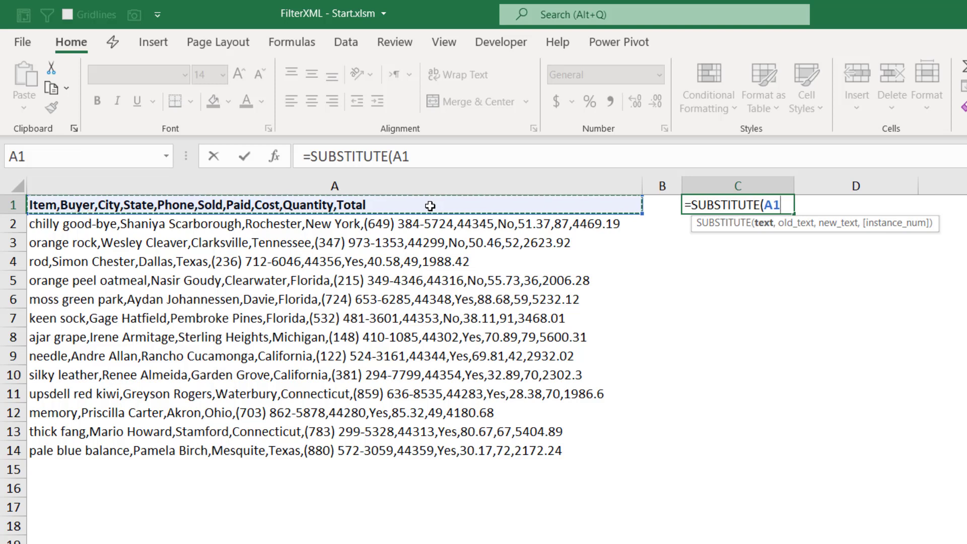
{"action": "type", "text": ","}
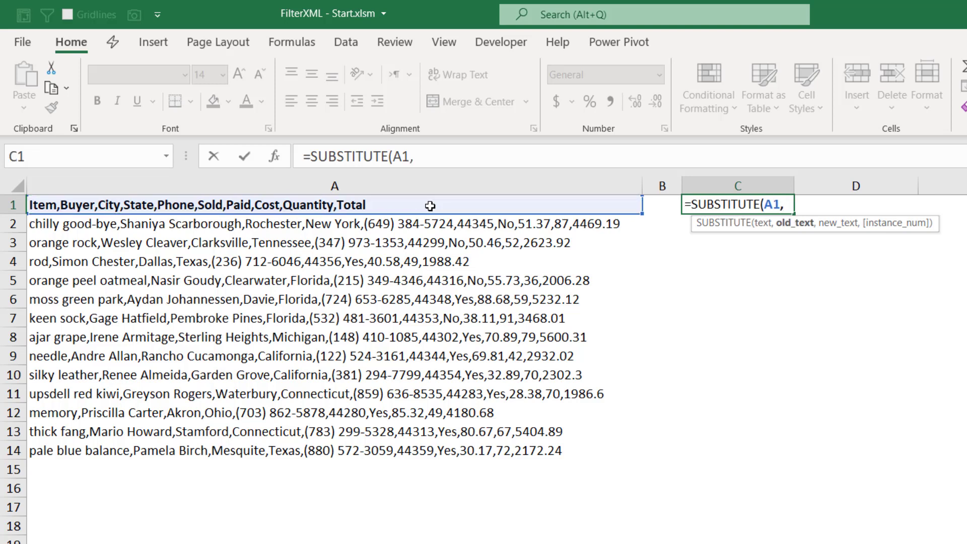
{"action": "type", "text": "\",\","}
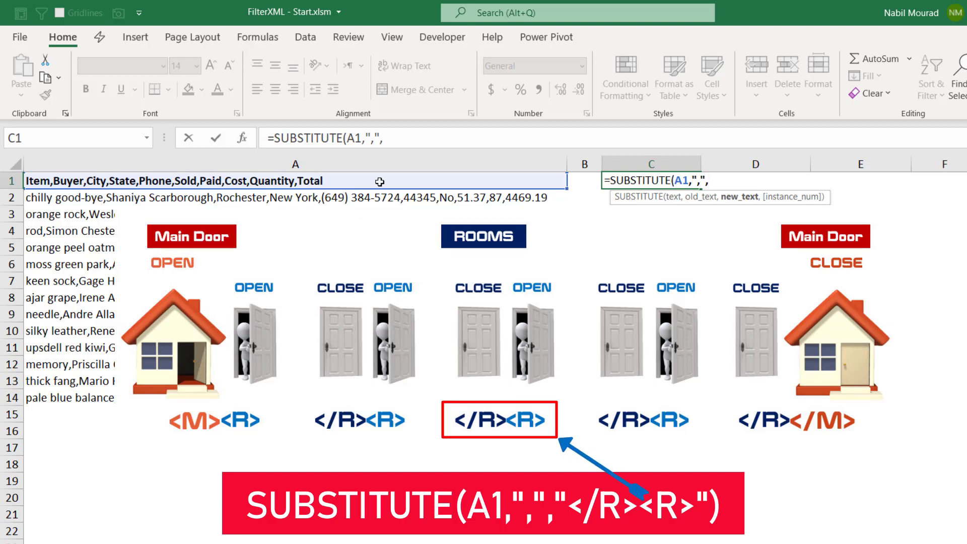
{"action": "type", "text": "\"</R><"}
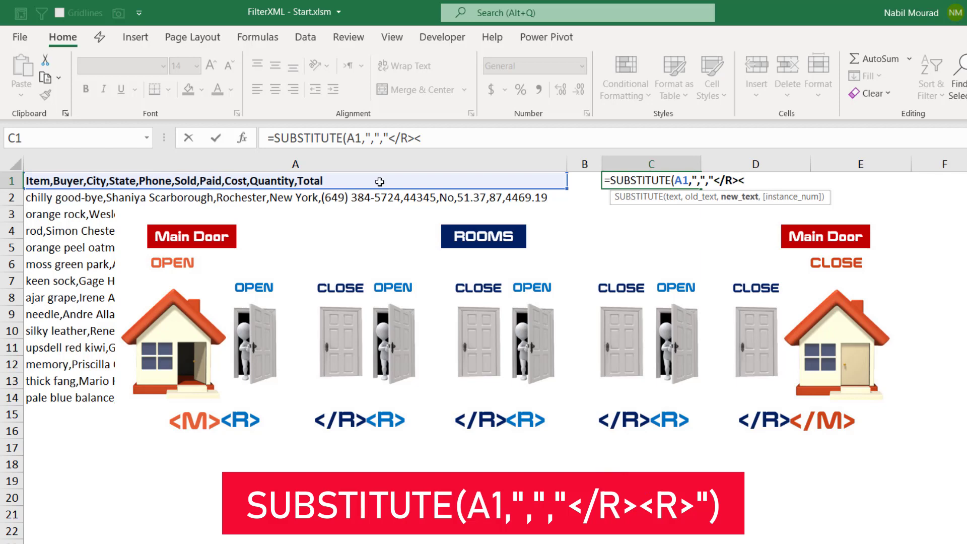
{"action": "type", "text": "R>"}
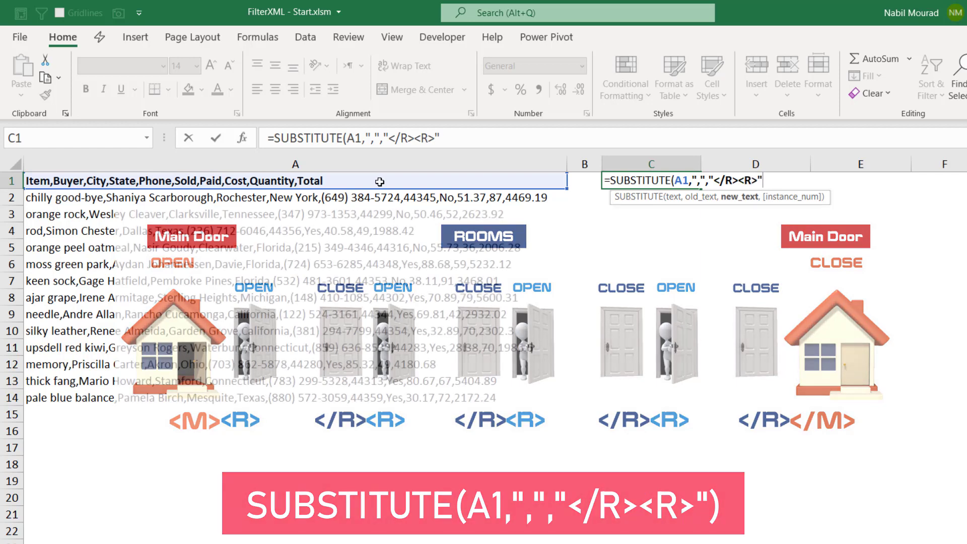
{"action": "type", "text": "\")"}
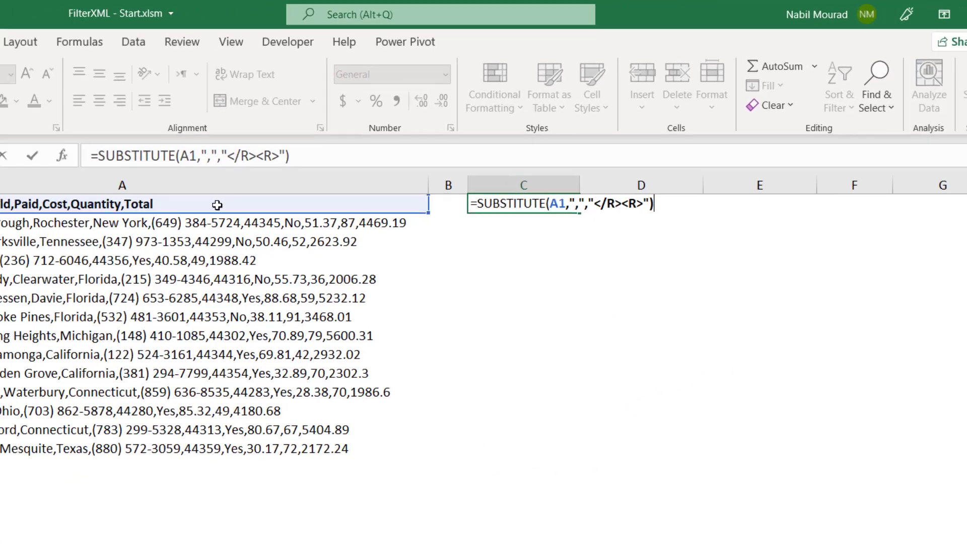
{"action": "key", "text": "Return"}
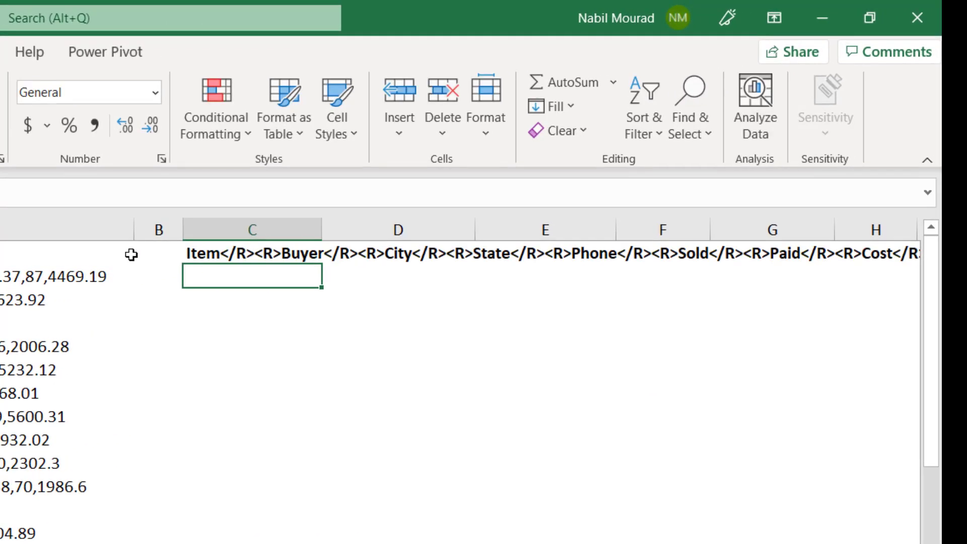
Edit the C1 formula to join the opening tags "<M><R>" with & in front of the SUBSTITUTE function
{"action": "key", "text": "F2"}
{"action": "left_click", "coordinate": [207, 253]}
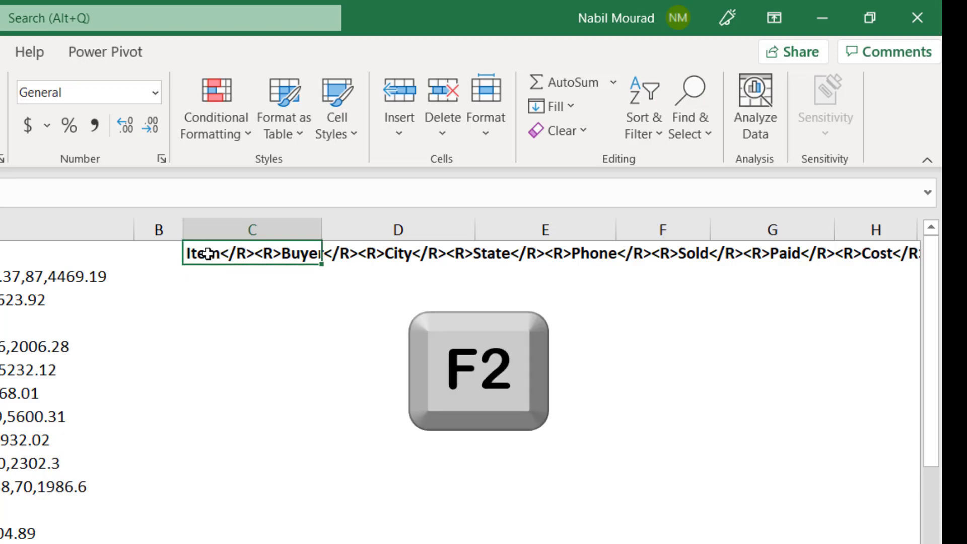
{"action": "key", "text": "F2"}
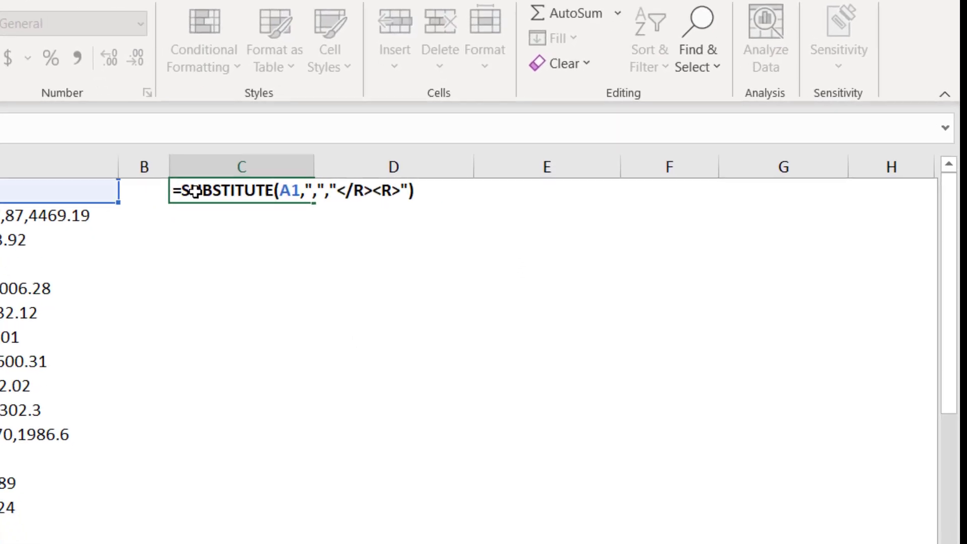
{"action": "left_click", "coordinate": [162, 88]}
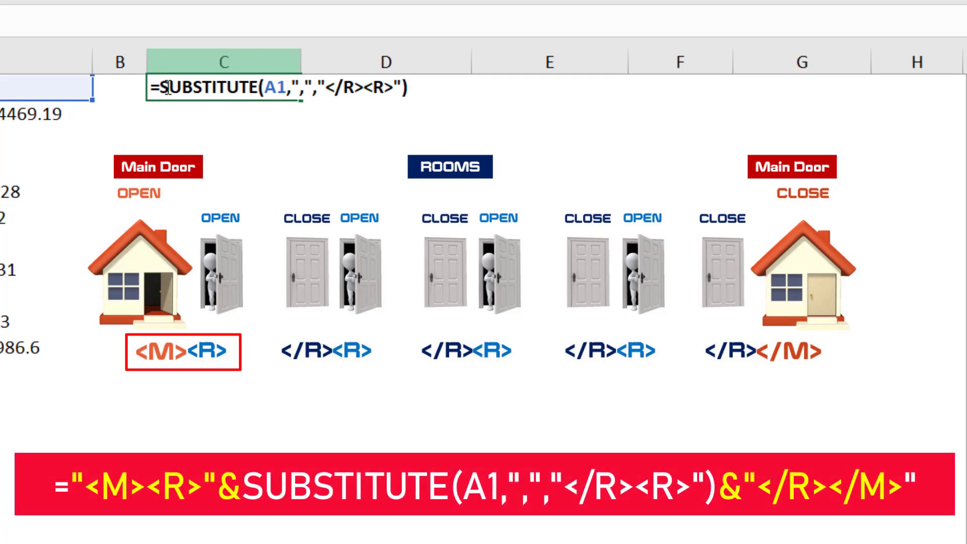
{"action": "type", "text": "\""}
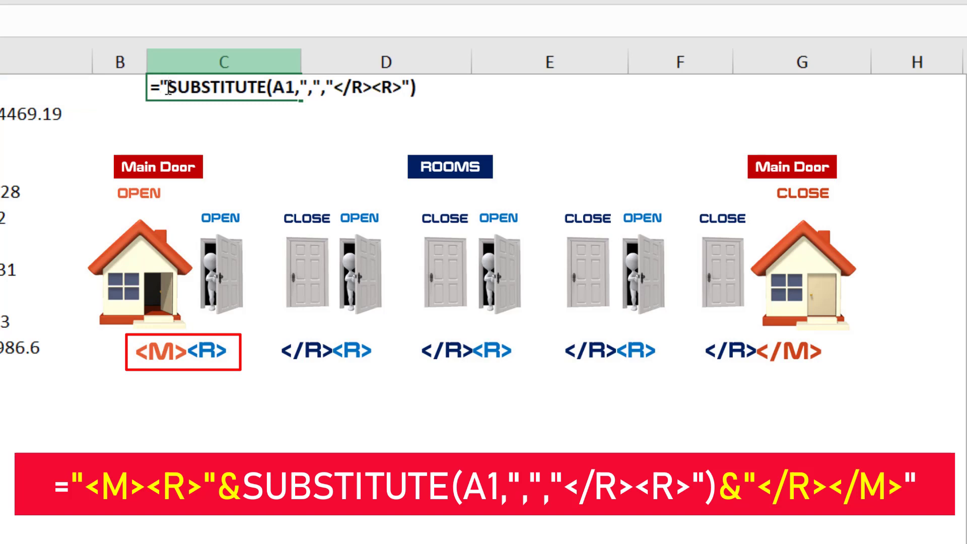
{"action": "type", "text": "<M"}
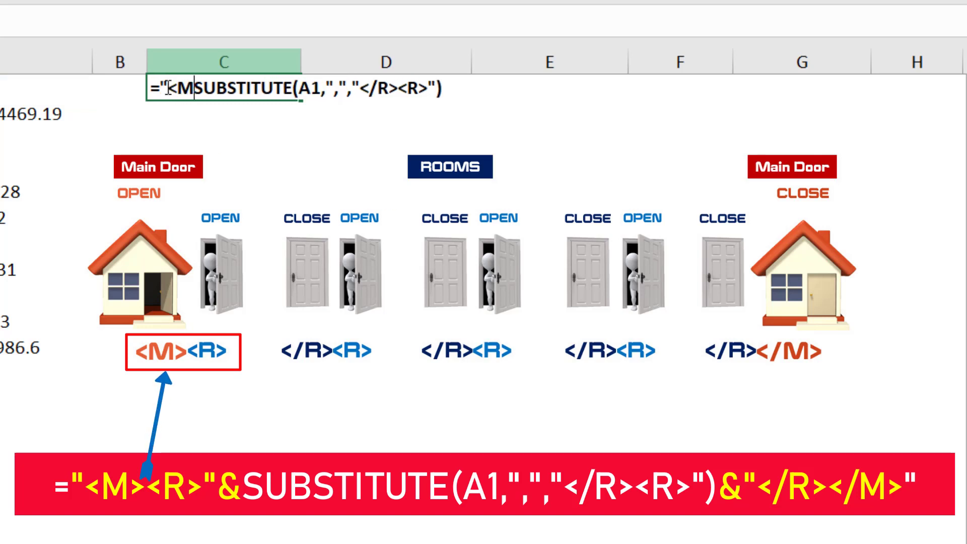
{"action": "type", "text": ">"}
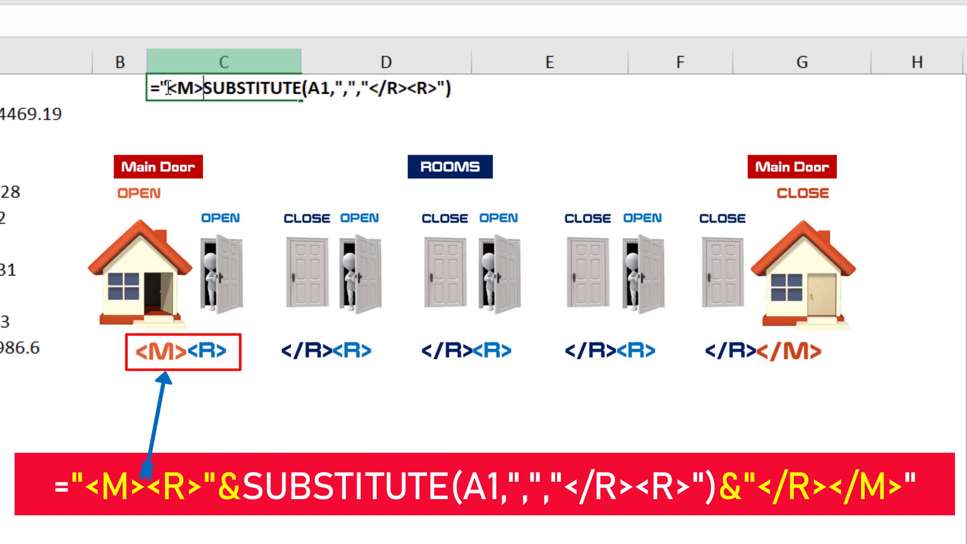
{"action": "type", "text": "<"}
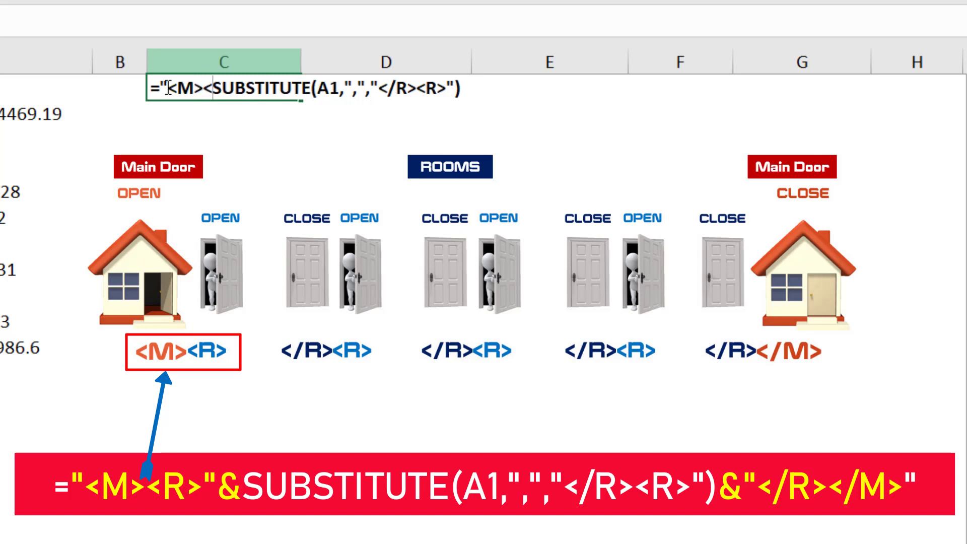
{"action": "type", "text": "R"}
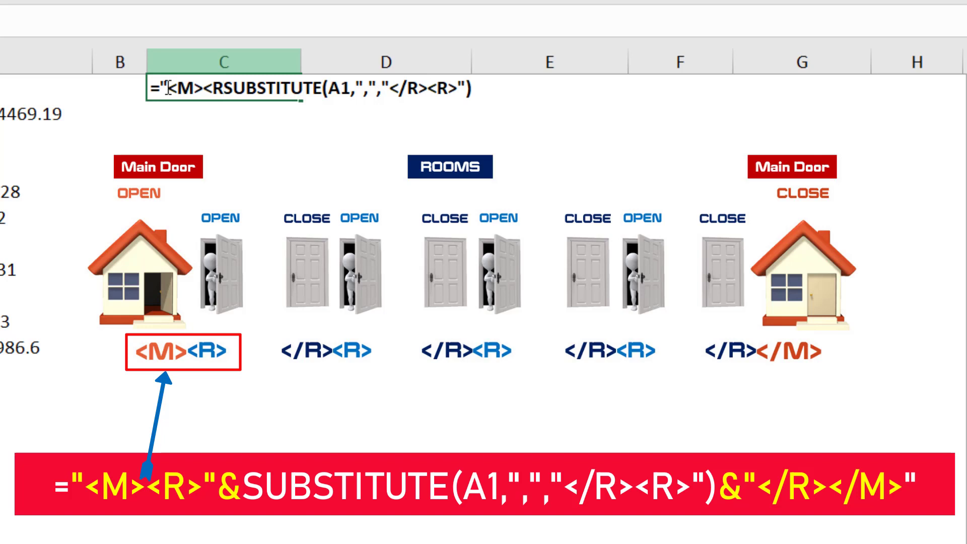
{"action": "type", "text": ">\""}
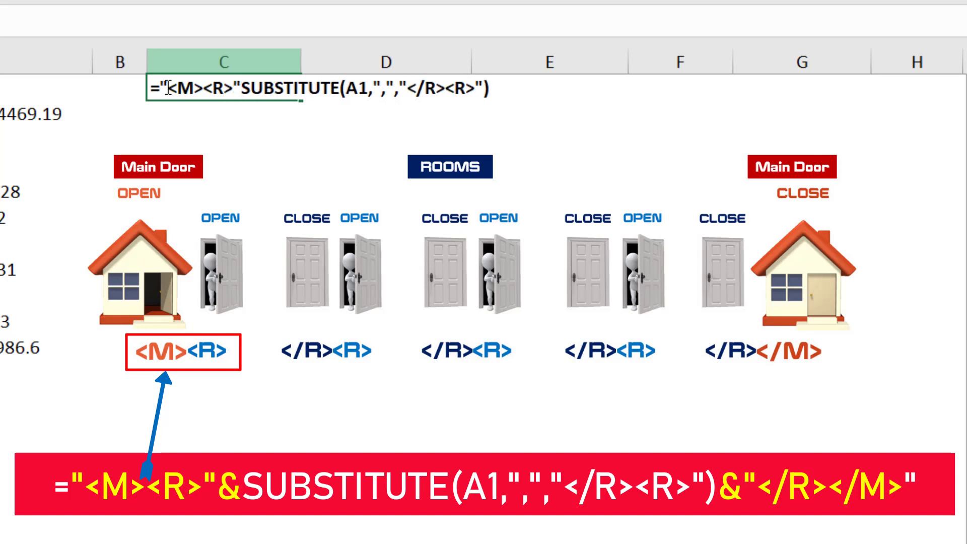
{"action": "type", "text": "&"}
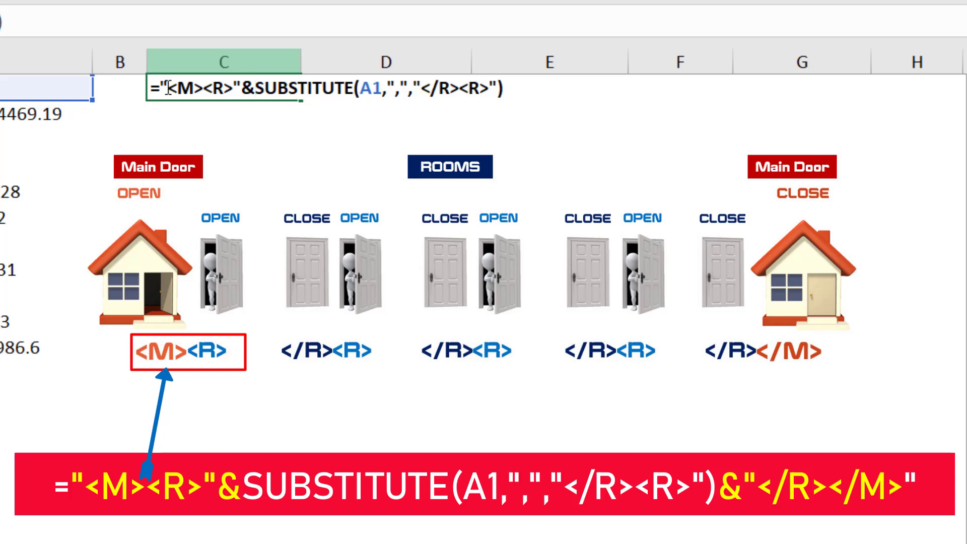
Append &"</R></M>" after the SUBSTITUTE function in C1 to add the closing tags
{"action": "left_click", "coordinate": [511, 88]}
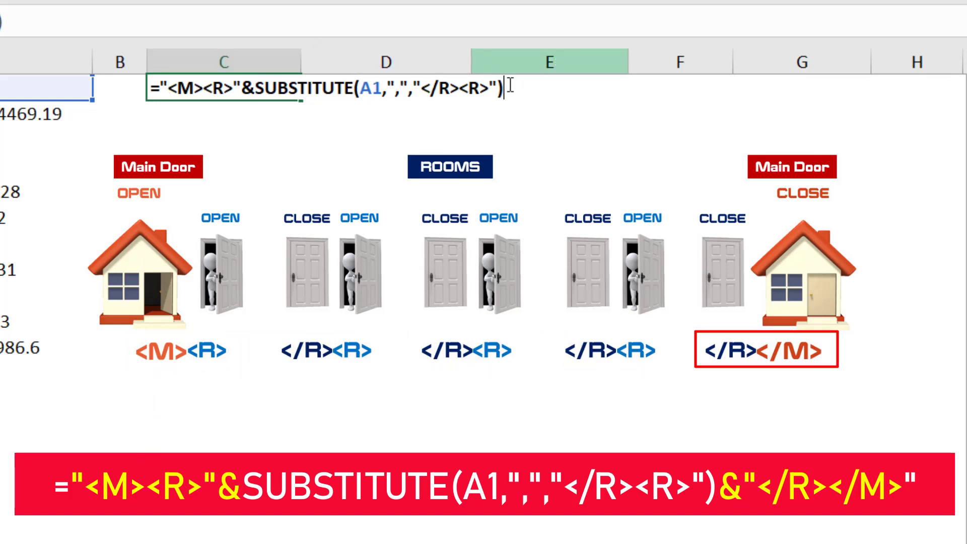
{"action": "type", "text": "&"}
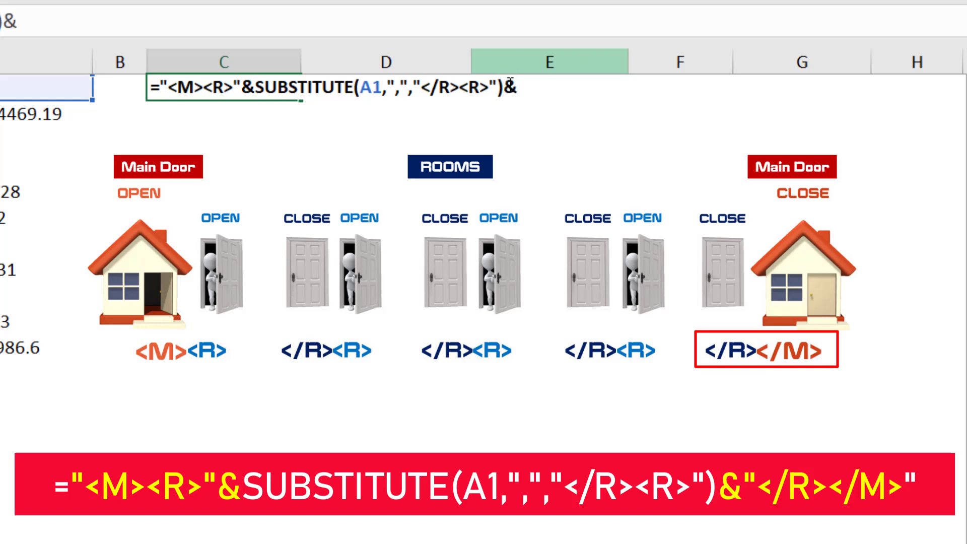
{"action": "type", "text": "\""}
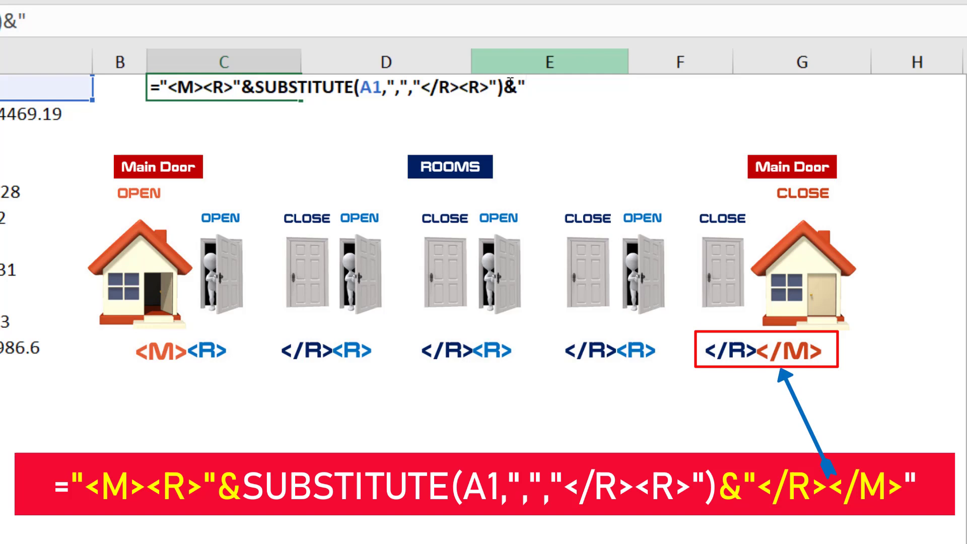
{"action": "type", "text": "</R"}
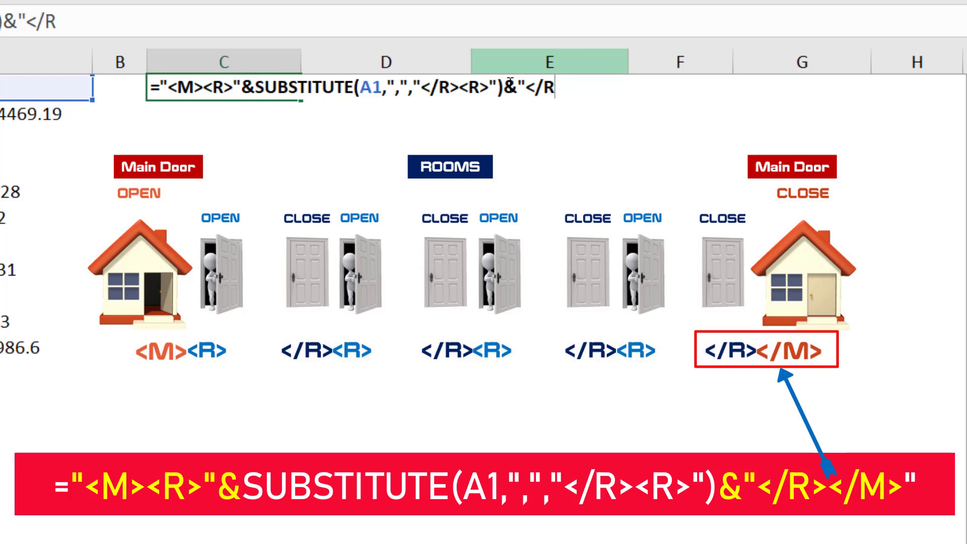
{"action": "type", "text": "></"}
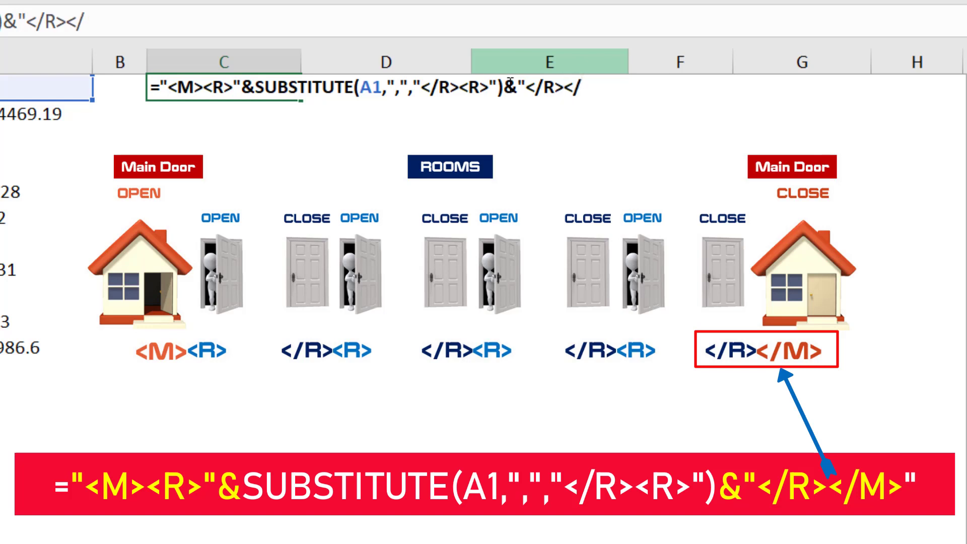
{"action": "type", "text": "M>"}
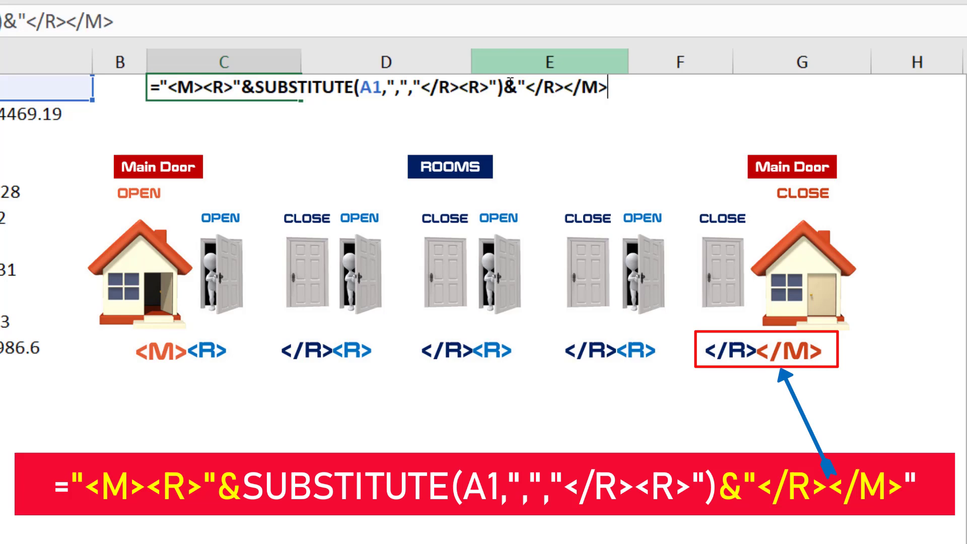
{"action": "type", "text": "\""}
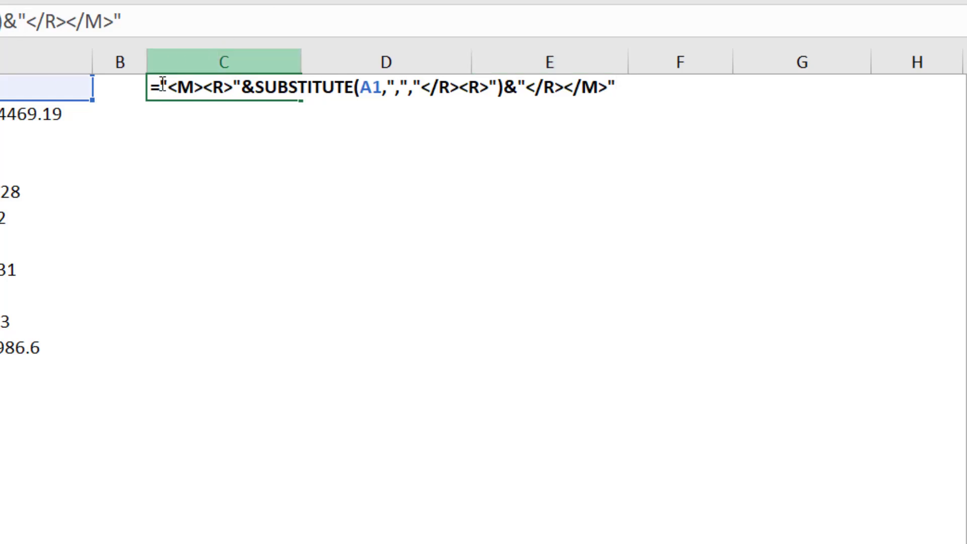
Cut the whole expression after the equals sign in C1 and reinsert it as the xml argument of a FILTERXML function
{"action": "left_click_drag", "start_coordinate": [162, 85], "coordinate": [616, 87]}
{"action": "key", "text": "ctrl+c"}
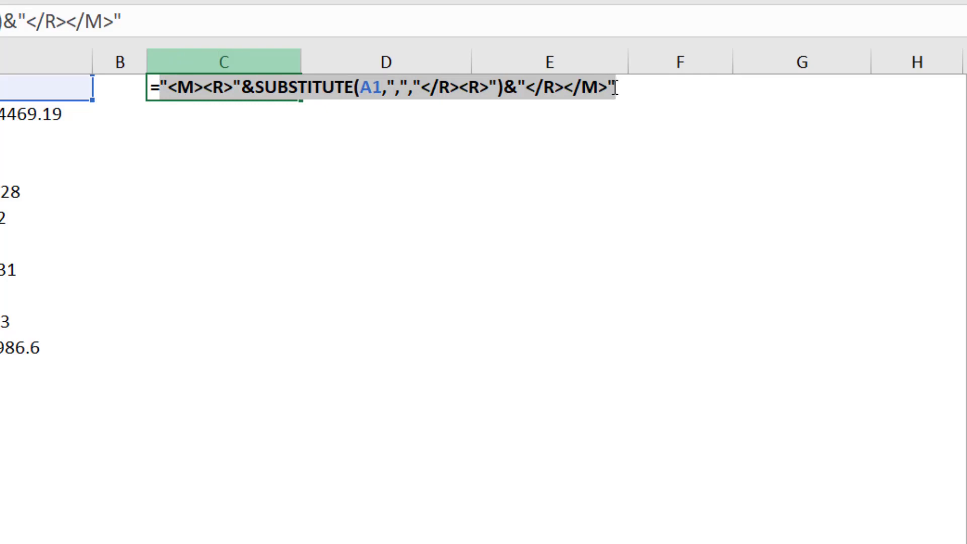
{"action": "key", "text": "BackSpace"}
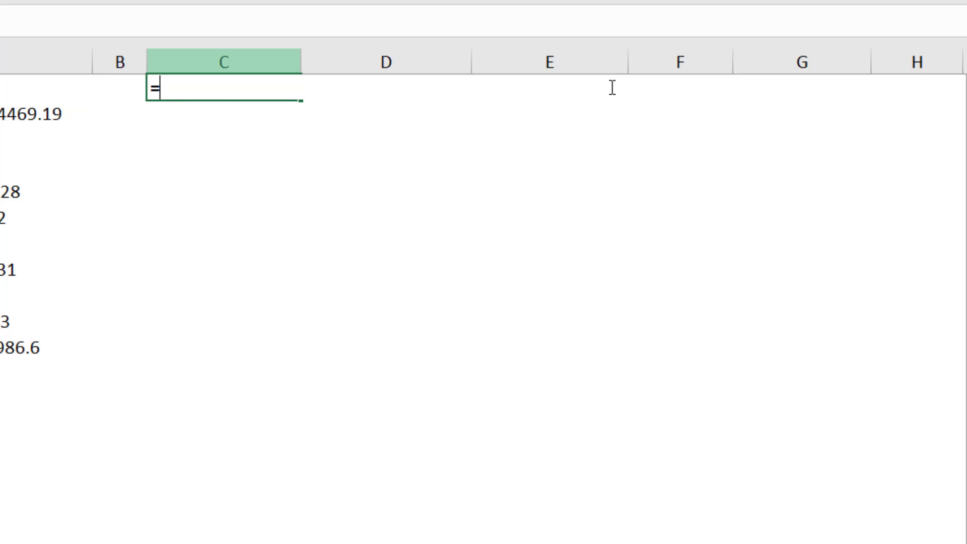
{"action": "type", "text": "Fil"}
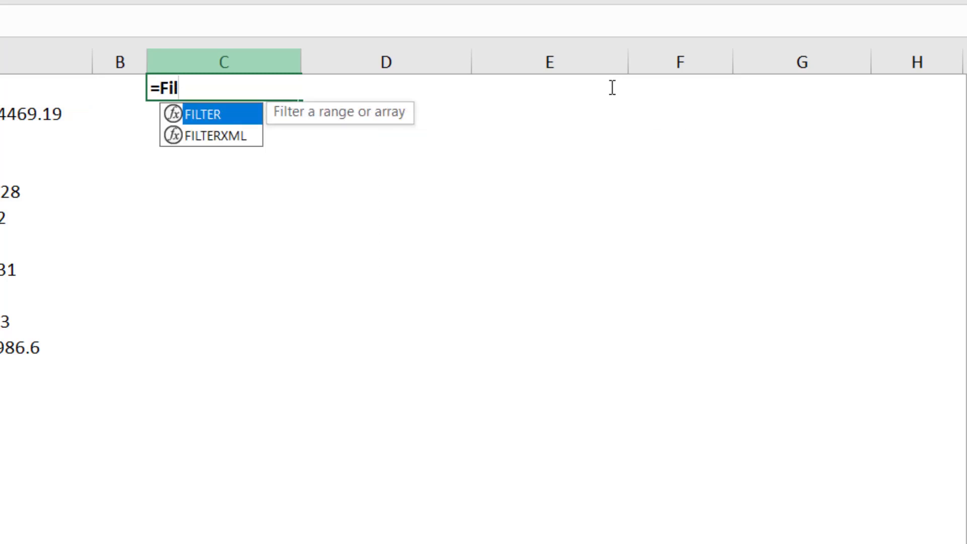
{"action": "type", "text": "t"}
{"action": "key", "text": "Down"}
{"action": "key", "text": "Tab"}
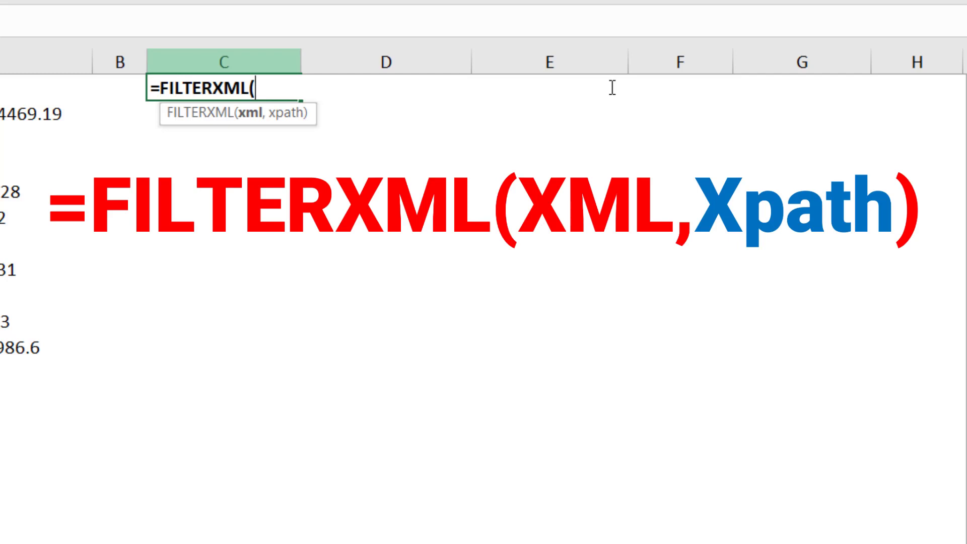
{"action": "key", "text": "ctrl+v"}
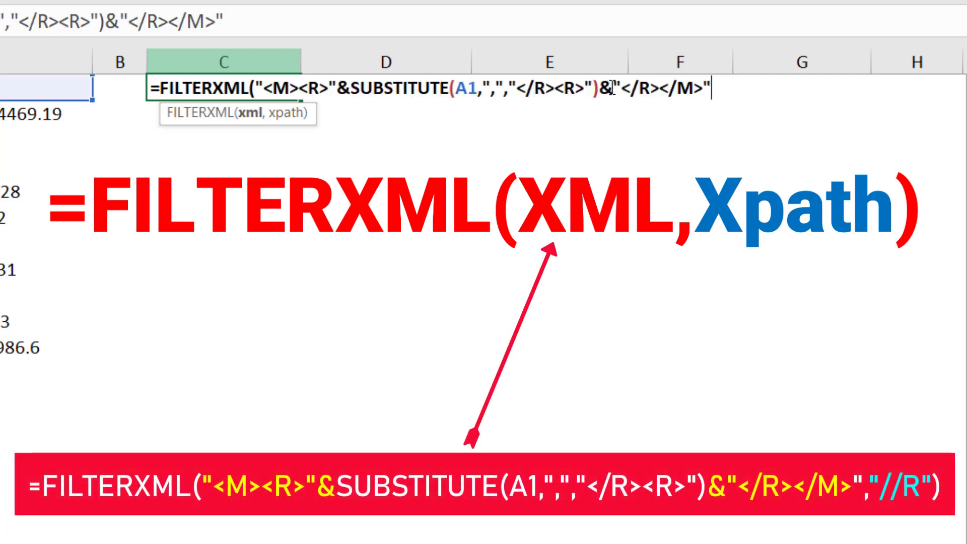
Add "//R" as the xpath argument of FILTERXML in C1 and close the function's parenthesis
{"action": "type", "text": ","}
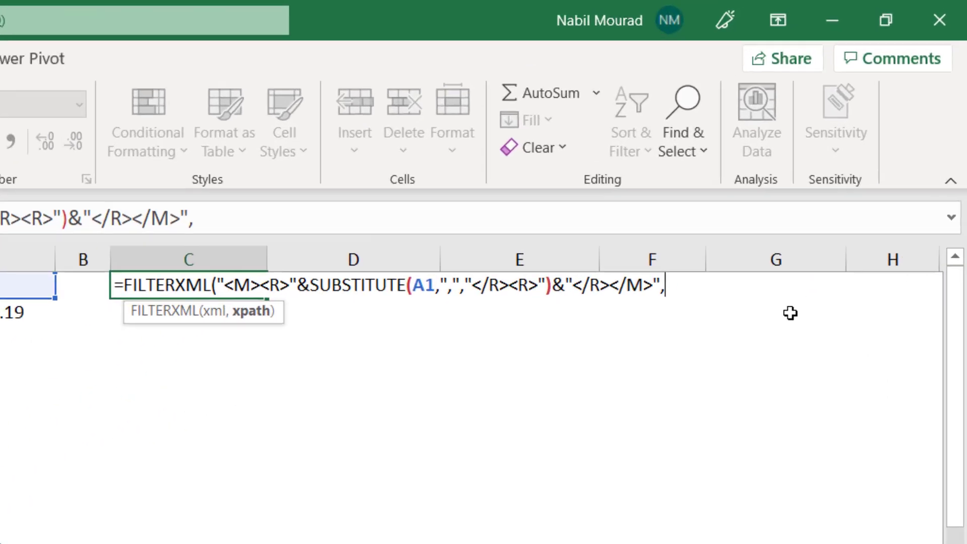
{"action": "type", "text": "\"//"}
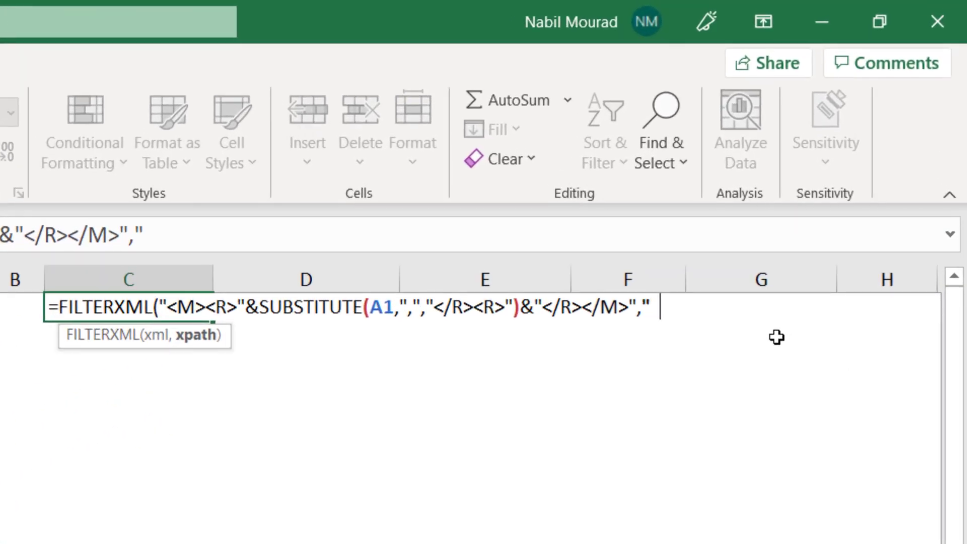
{"action": "type", "text": "R"}
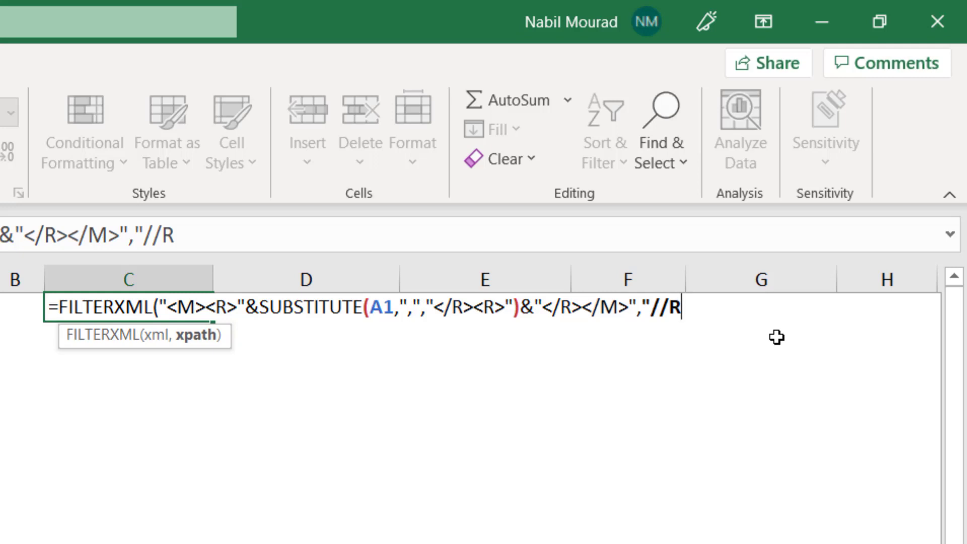
{"action": "type", "text": "\")"}
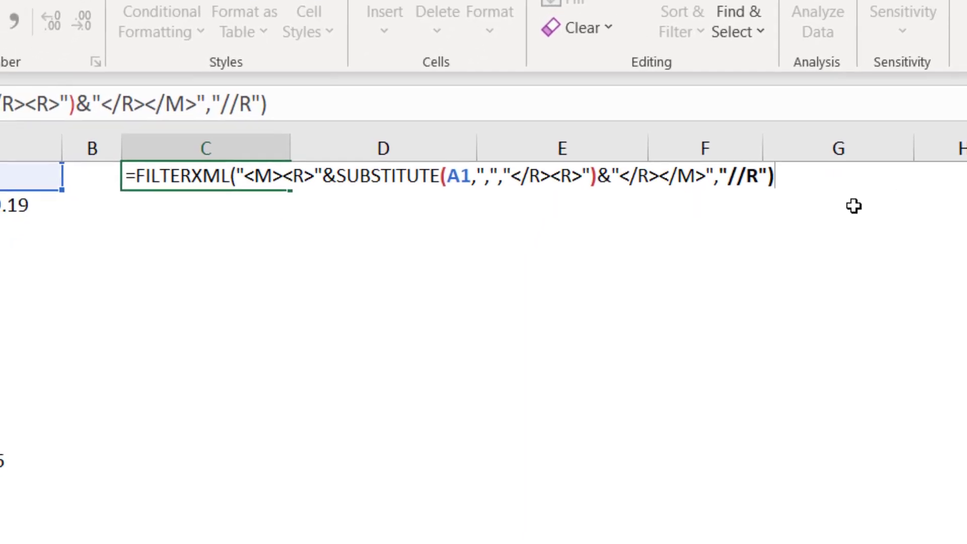
Enter the FILTERXML formula in C1 and copy its whole expression after the equals sign for reuse
{"action": "key", "text": "Return"}
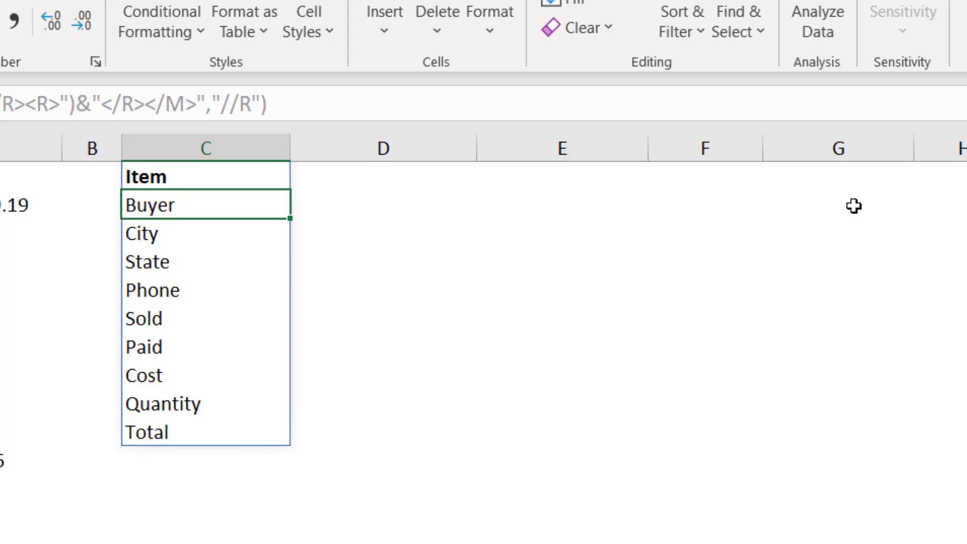
{"action": "left_click", "coordinate": [225, 181]}
{"action": "key", "text": "F2"}
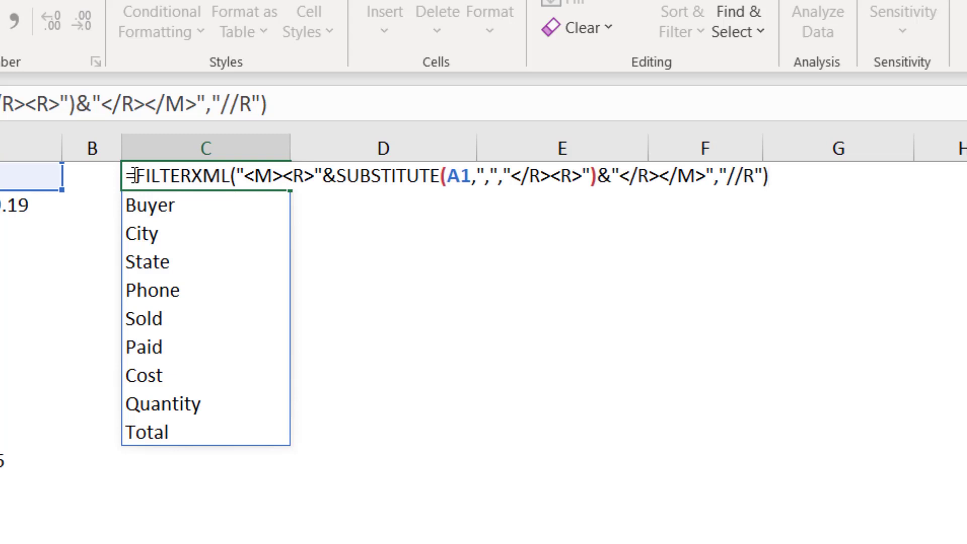
{"action": "left_click_drag", "start_coordinate": [135, 176], "coordinate": [783, 182]}
{"action": "key", "text": "ctrl+c"}
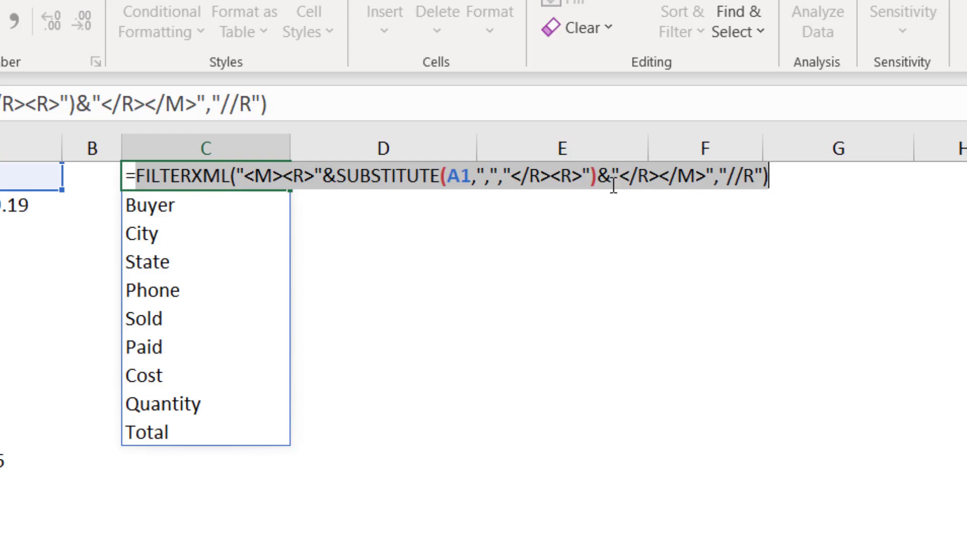
Wrap the FILTERXML expression in C1 in a TRANSPOSE function so the values spill horizontally
{"action": "left_click", "coordinate": [141, 180]}
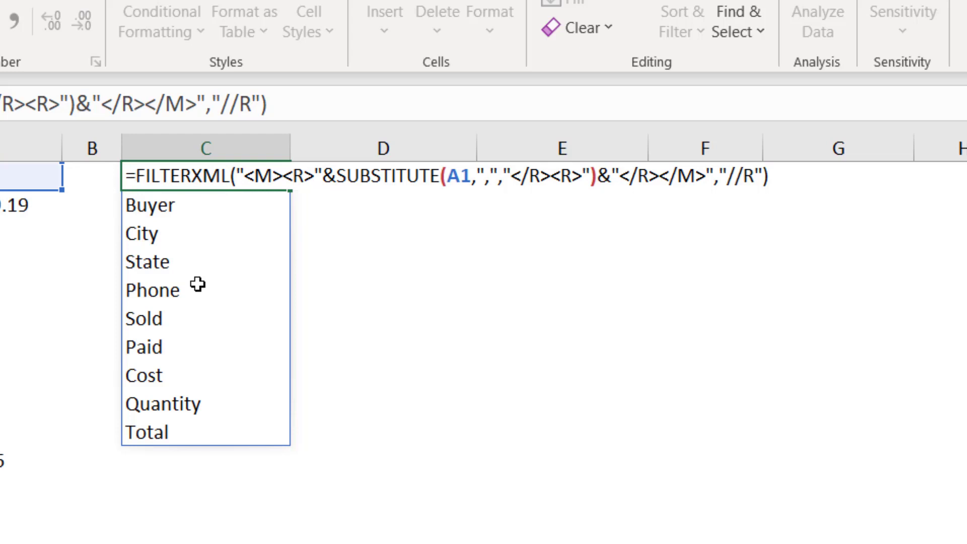
{"action": "type", "text": "Tran"}
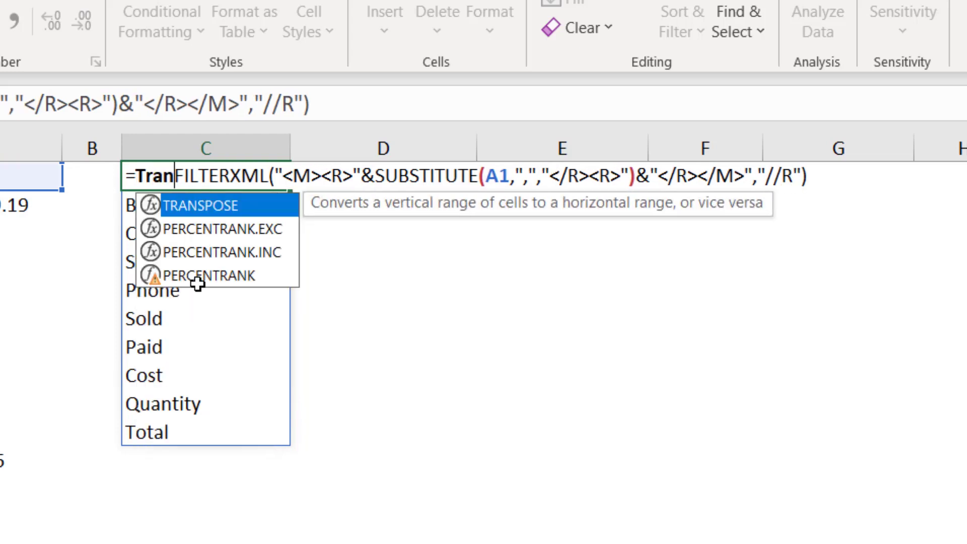
{"action": "type", "text": "spose"}
{"action": "key", "text": "Tab"}
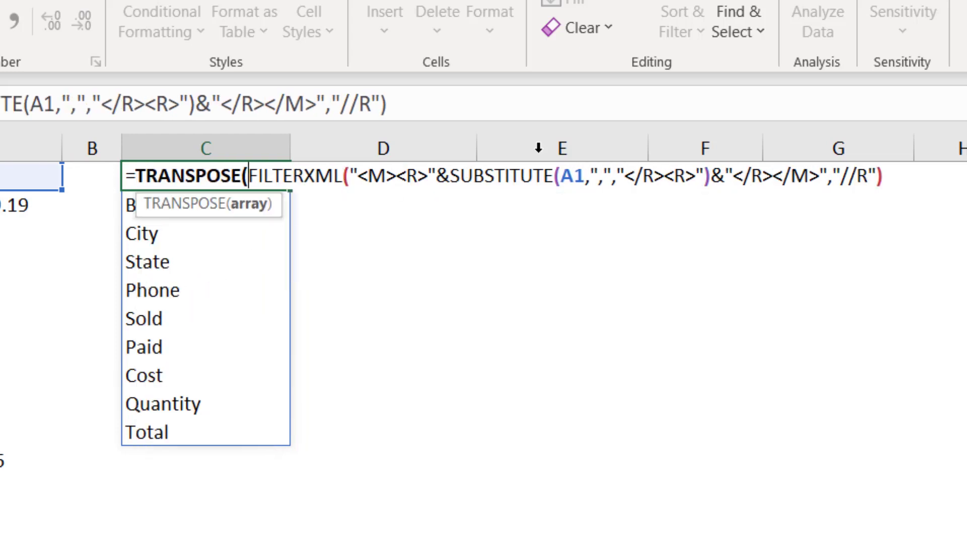
{"action": "left_click", "coordinate": [890, 171]}
{"action": "type", "text": ")"}
{"action": "key", "text": "Return"}
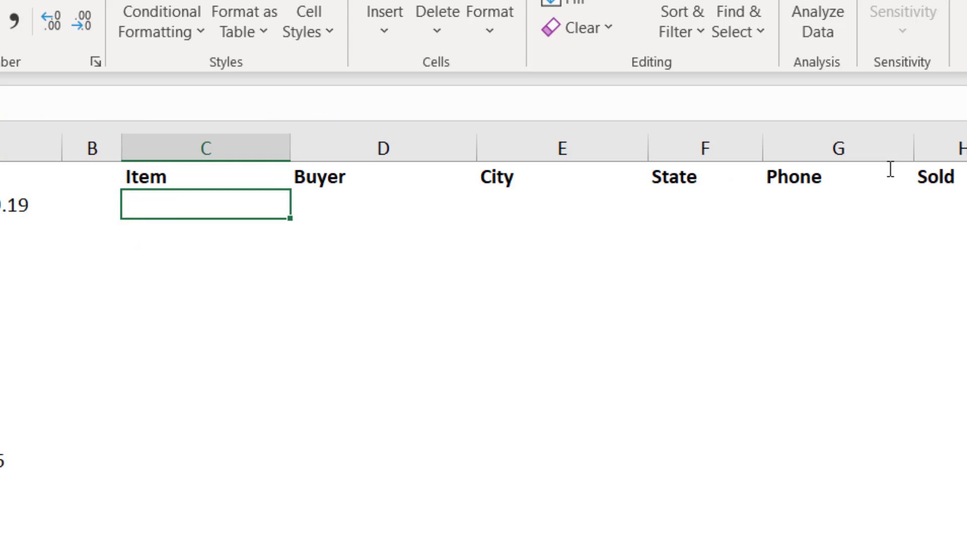
Fill the C1 TRANSPOSE formula down through C14 without copying the formatting
{"action": "left_click", "coordinate": [184, 177]}
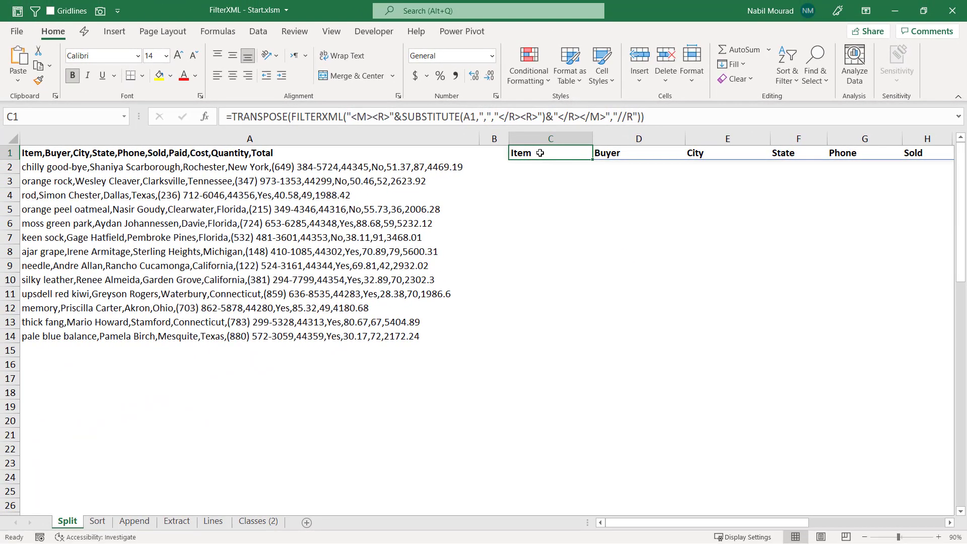
{"action": "left_click", "coordinate": [625, 152]}
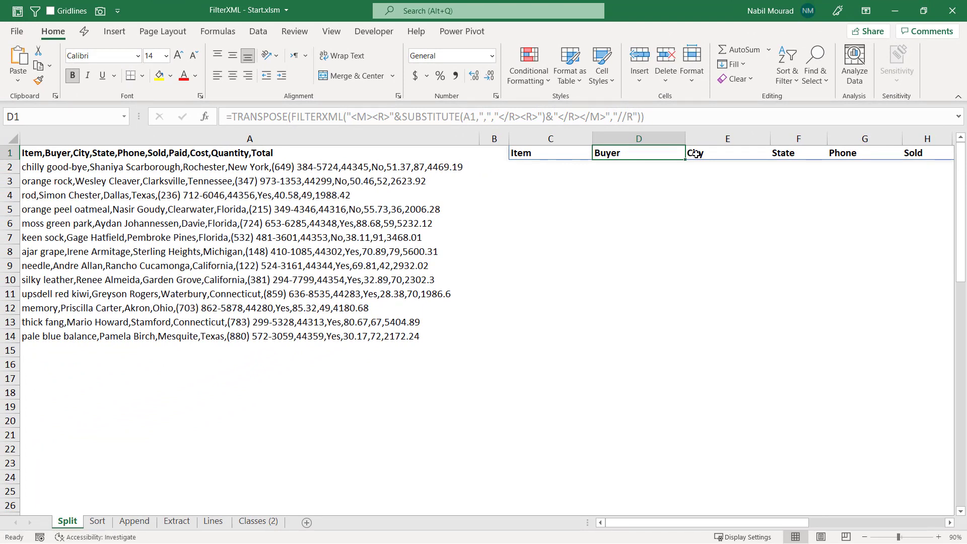
{"action": "left_click", "coordinate": [557, 151]}
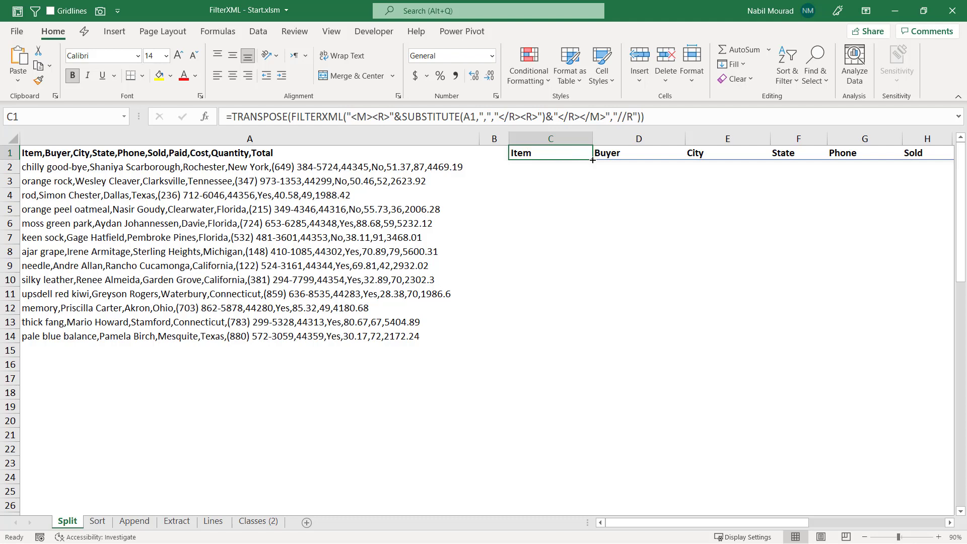
{"action": "left_click_drag", "start_coordinate": [593, 160], "coordinate": [583, 345]}
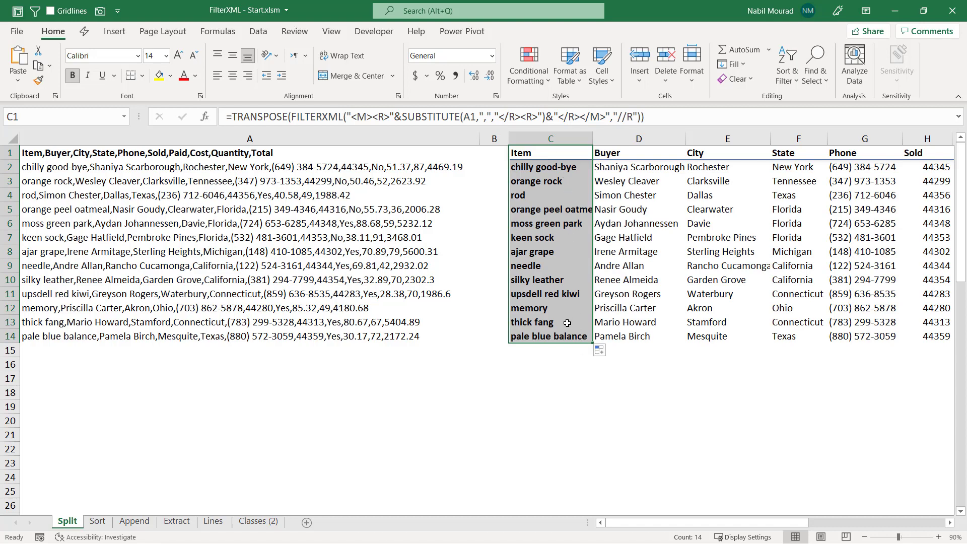
{"action": "left_click", "coordinate": [607, 351]}
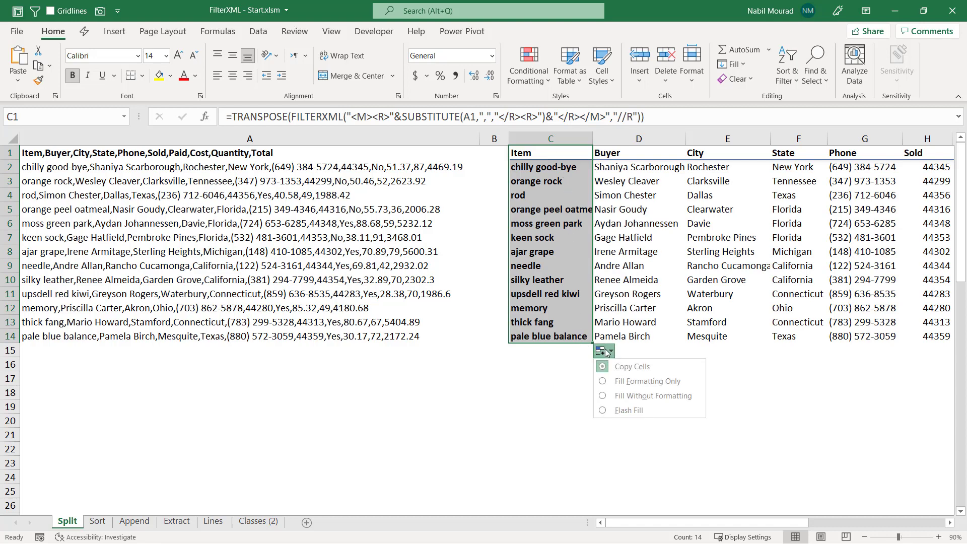
{"action": "left_click", "coordinate": [643, 396]}
On the Sort sheet, enter an equals sign and the copied FILTERXML expression in C1 as a formula
{"action": "left_click", "coordinate": [549, 152]}
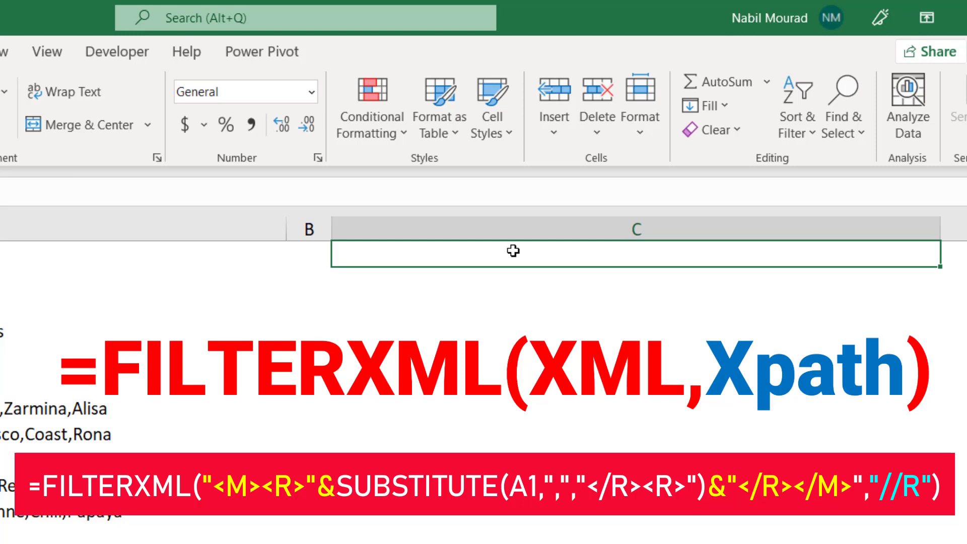
{"action": "type", "text": "="}
{"action": "key", "text": "ctrl+v"}
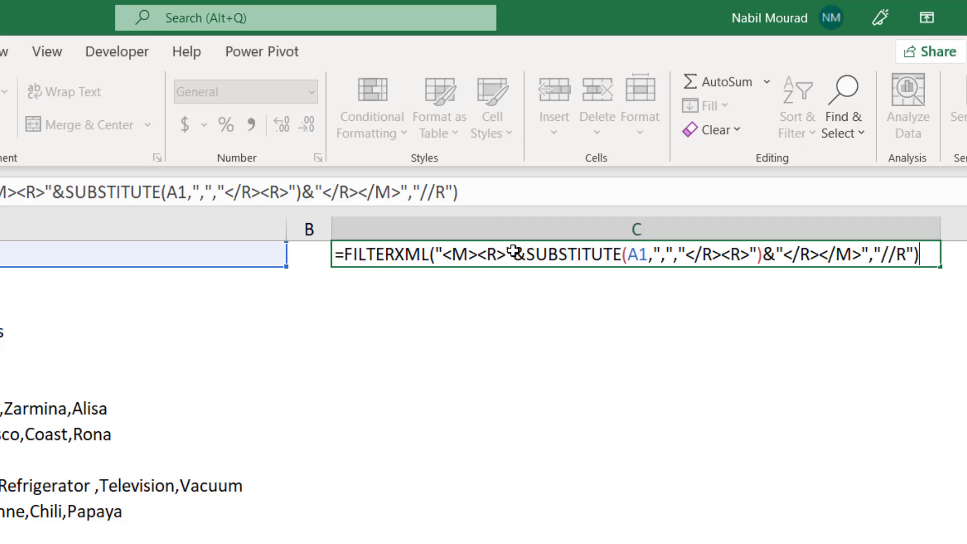
{"action": "key", "text": "Return"}
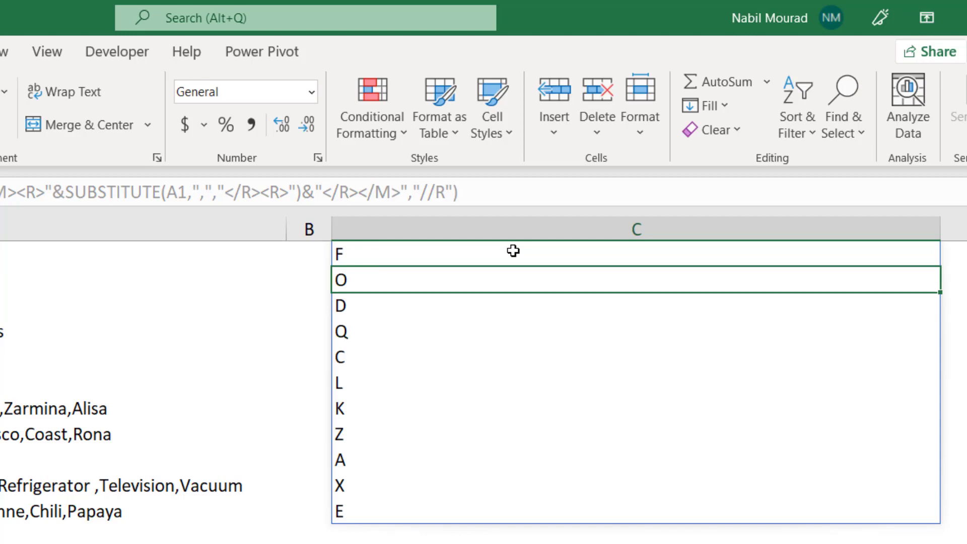
Wrap the FILTERXML expression in C1 of the Sort sheet in a SORT function
{"action": "left_click", "coordinate": [429, 250]}
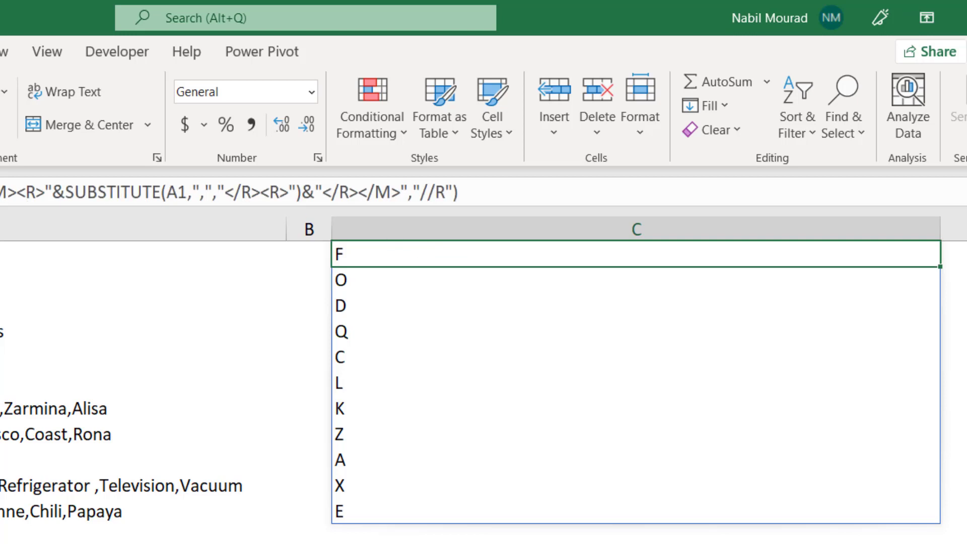
{"action": "key", "text": "F2"}
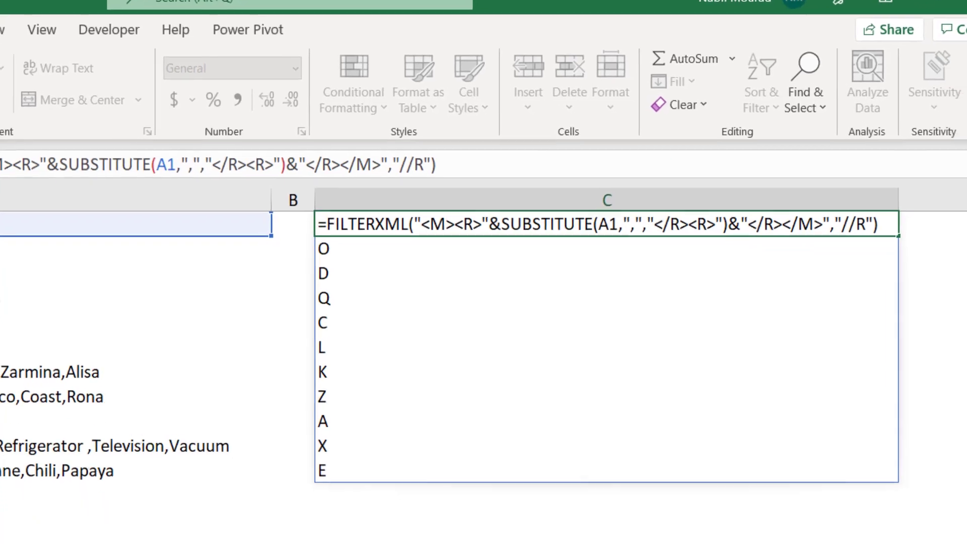
{"action": "type", "text": "Sort"}
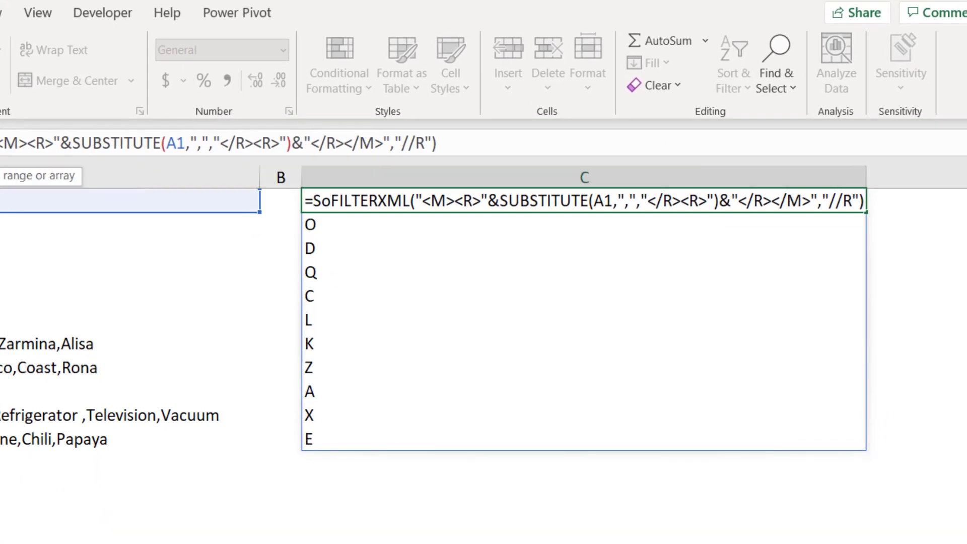
{"action": "key", "text": "Tab"}
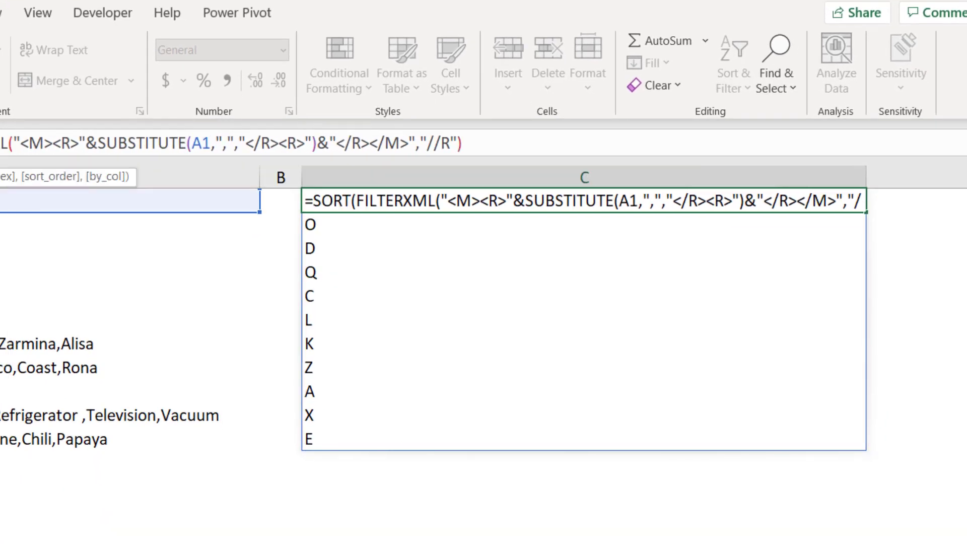
{"action": "left_click", "coordinate": [473, 143]}
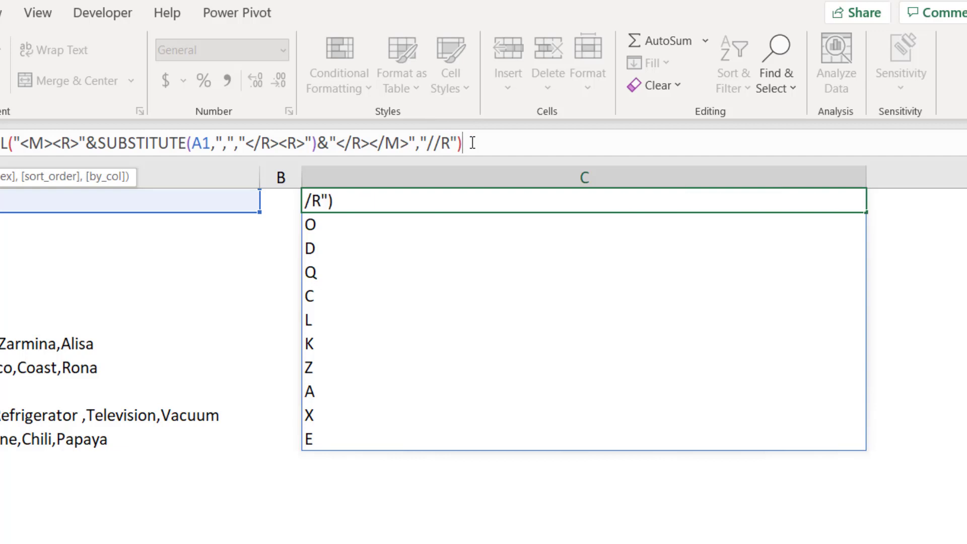
{"action": "type", "text": ")"}
{"action": "key", "text": "Return"}
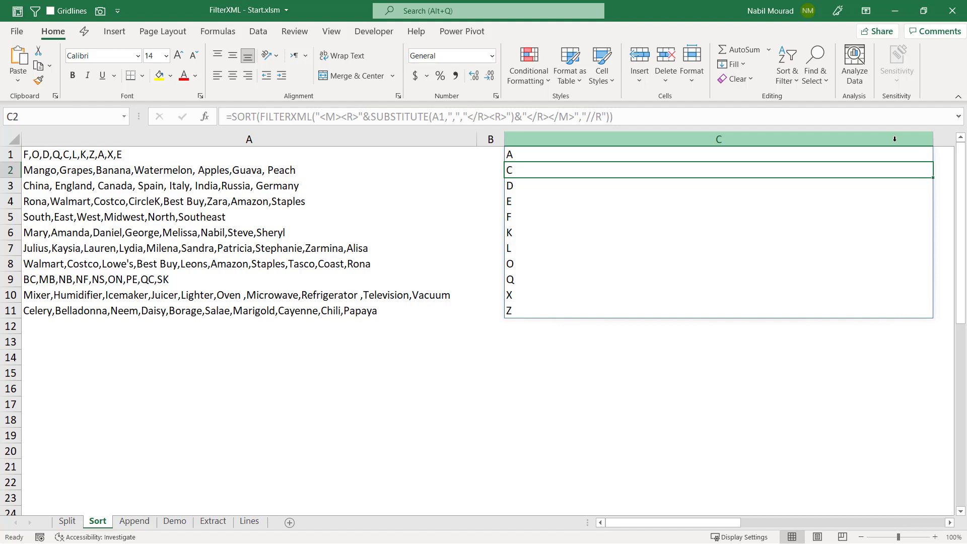
Wrap the SORT expression in C1 in TEXTJOIN with "," as delimiter and 1 for ignoring empty cells
{"action": "left_click", "coordinate": [530, 155]}
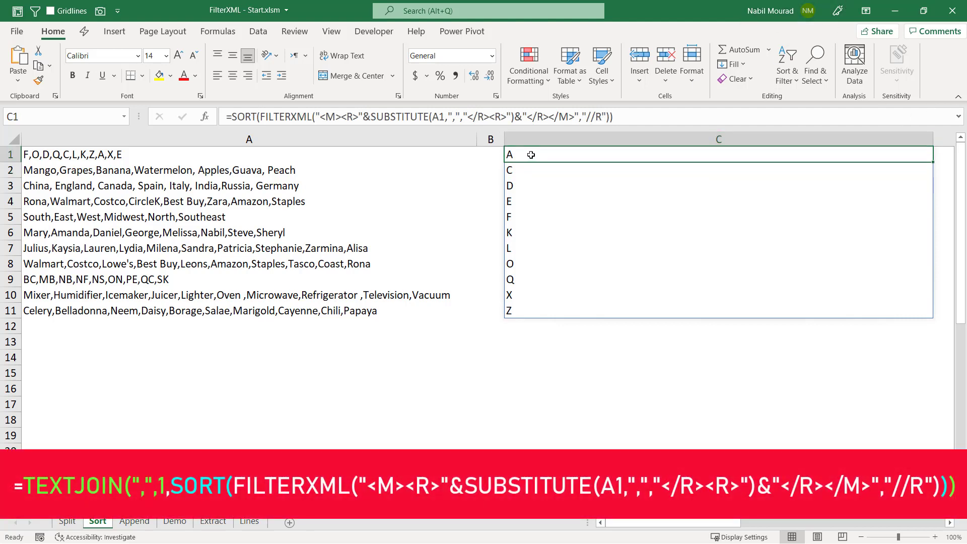
{"action": "double_click", "coordinate": [512, 154]}
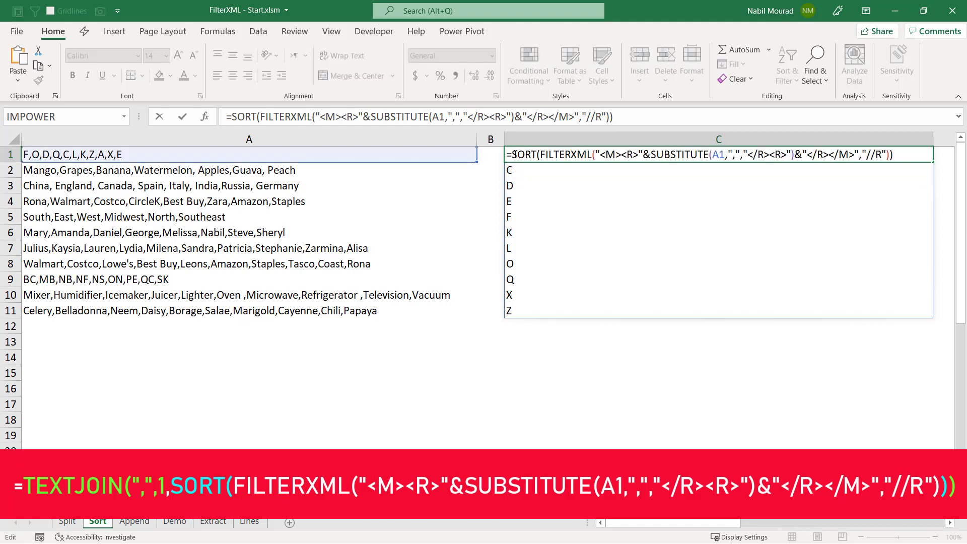
{"action": "left_click", "coordinate": [512, 154]}
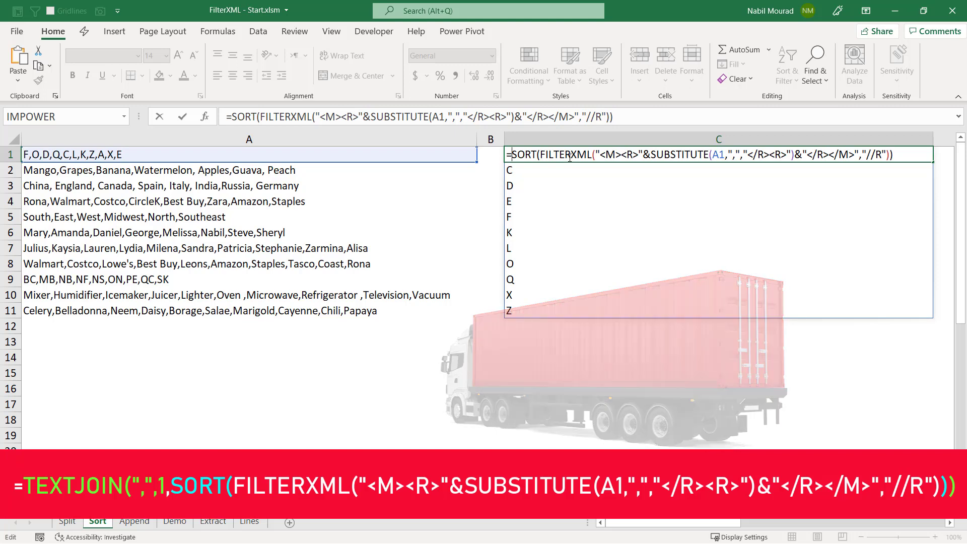
{"action": "type", "text": "TEXTJOIN("}
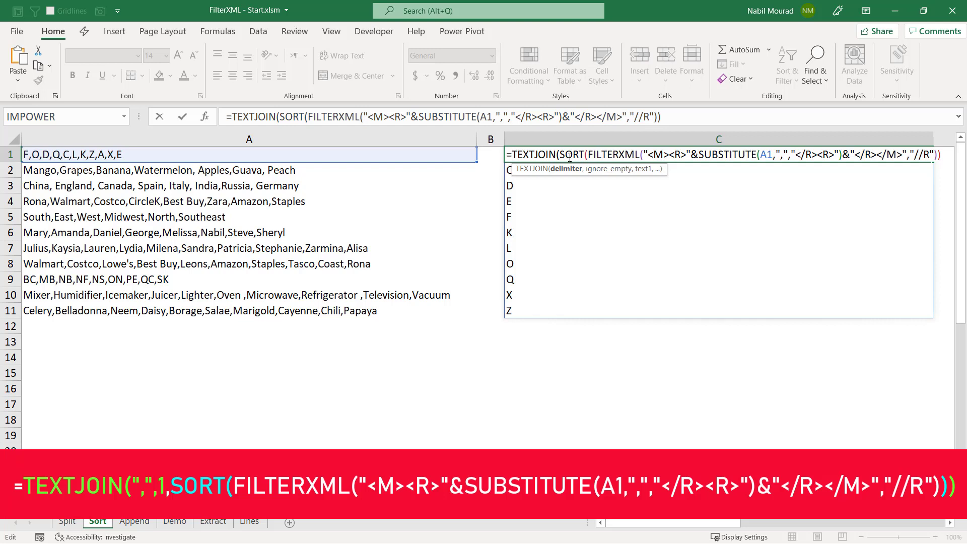
{"action": "type", "text": "\",\""}
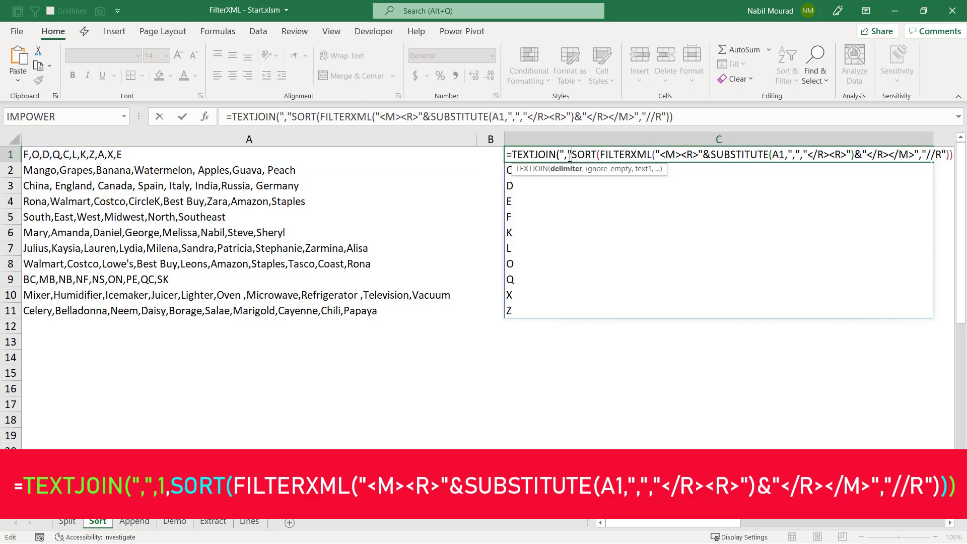
{"action": "type", "text": ","}
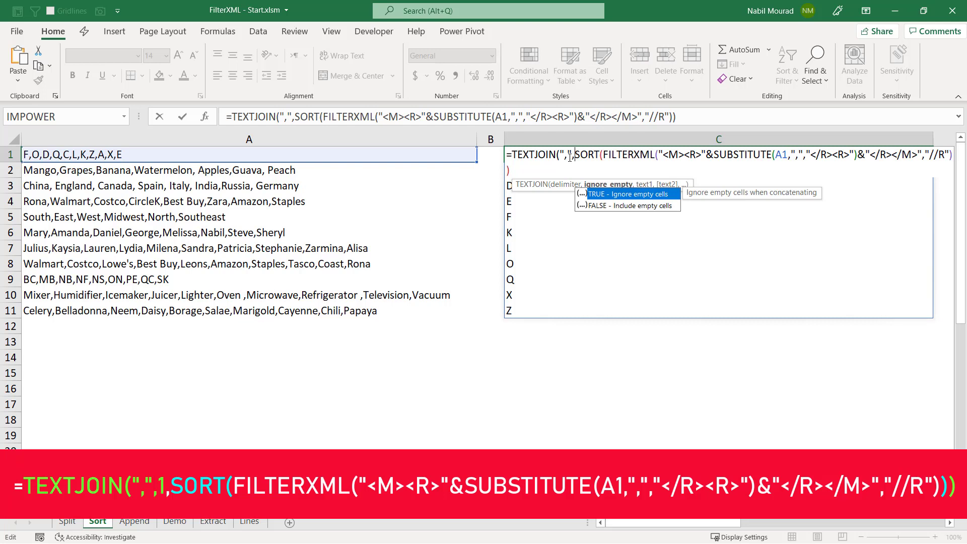
{"action": "type", "text": "1,"}
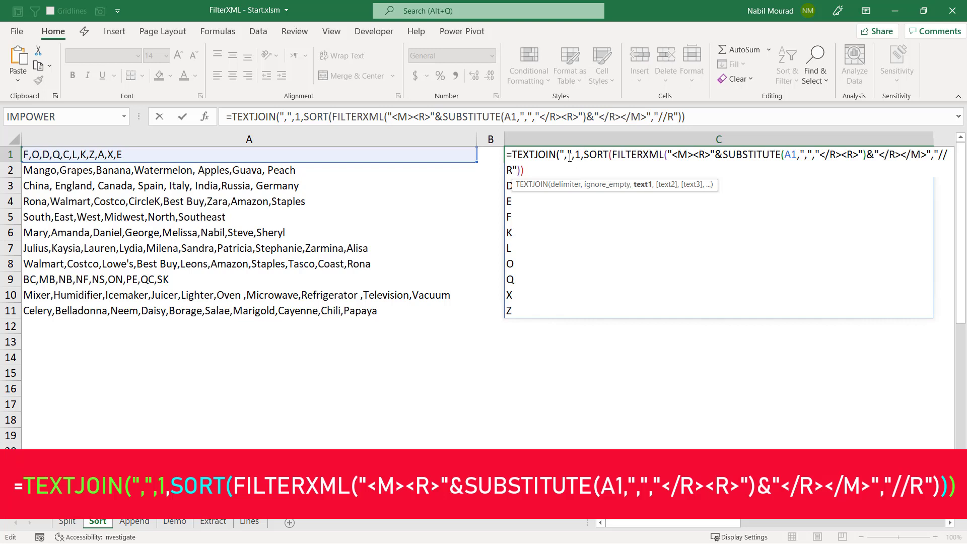
{"action": "left_click", "coordinate": [531, 173]}
{"action": "type", "text": ")"}
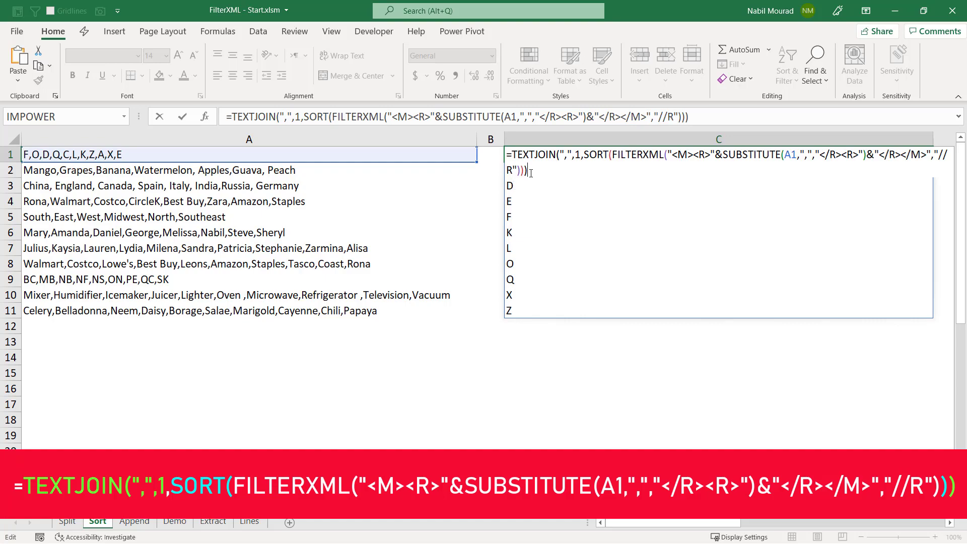
{"action": "key", "text": "Return"}
Fill the TEXTJOIN formula from C1 down through C11 on the Sort sheet
{"action": "key", "text": "Delete"}
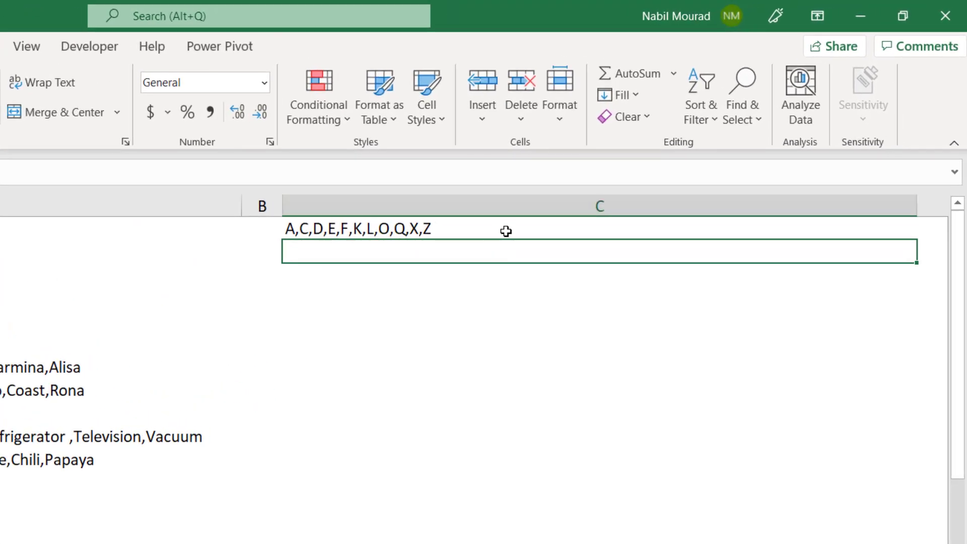
{"action": "left_click", "coordinate": [505, 231]}
{"action": "left_click_drag", "start_coordinate": [918, 242], "coordinate": [865, 477]}
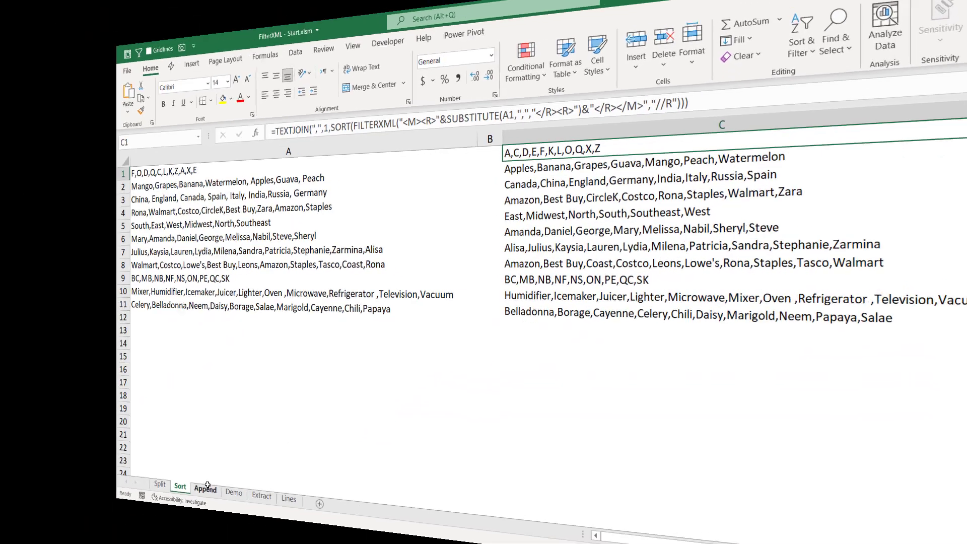
On the Append sheet, begin a SUM formula in T3, beside Rows, with ROWS(Class1) as its first argument
{"action": "left_click", "coordinate": [205, 488]}
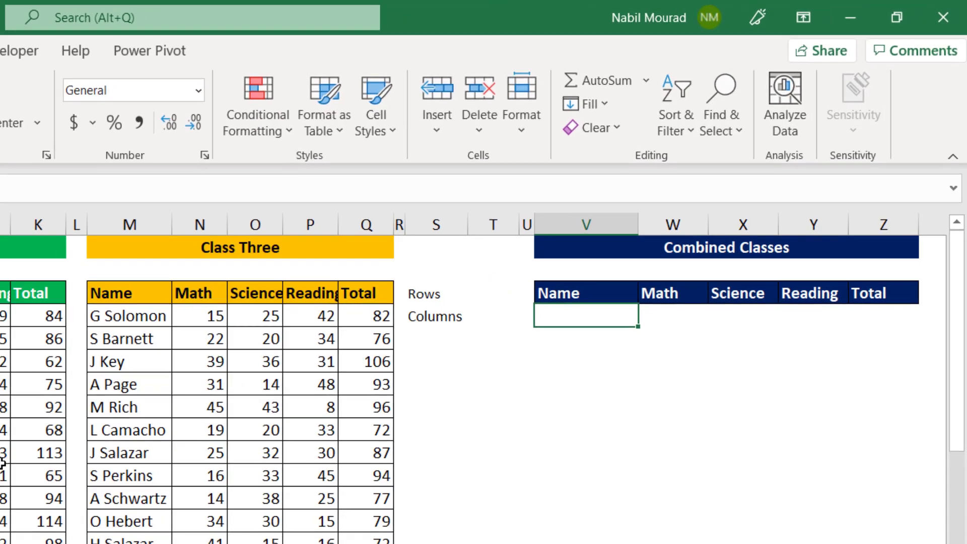
{"action": "left_click", "coordinate": [479, 299]}
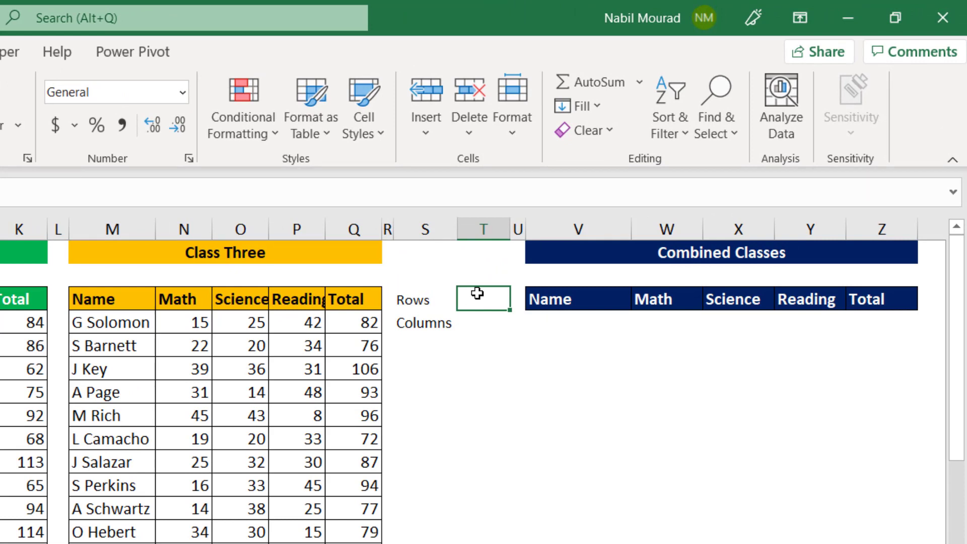
{"action": "type", "text": "=sum"}
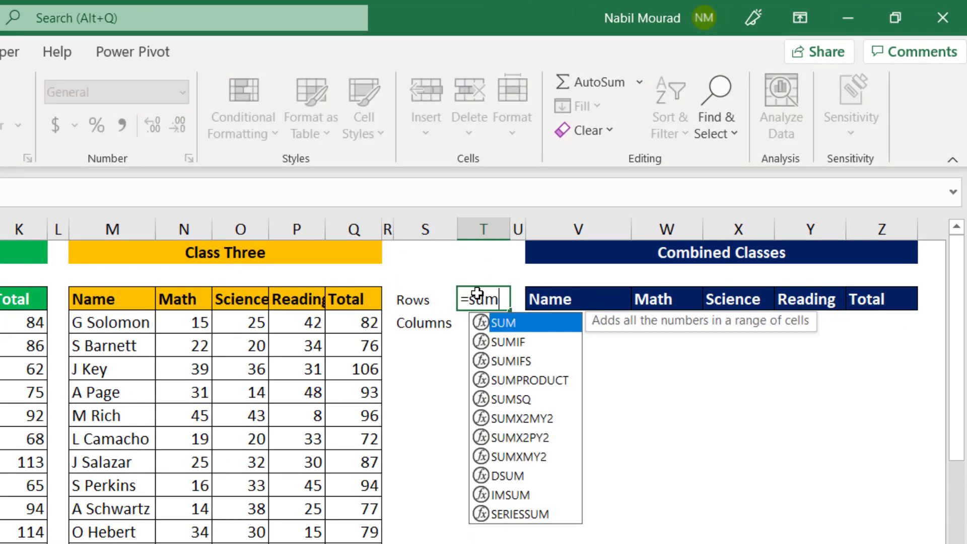
{"action": "key", "text": "Tab"}
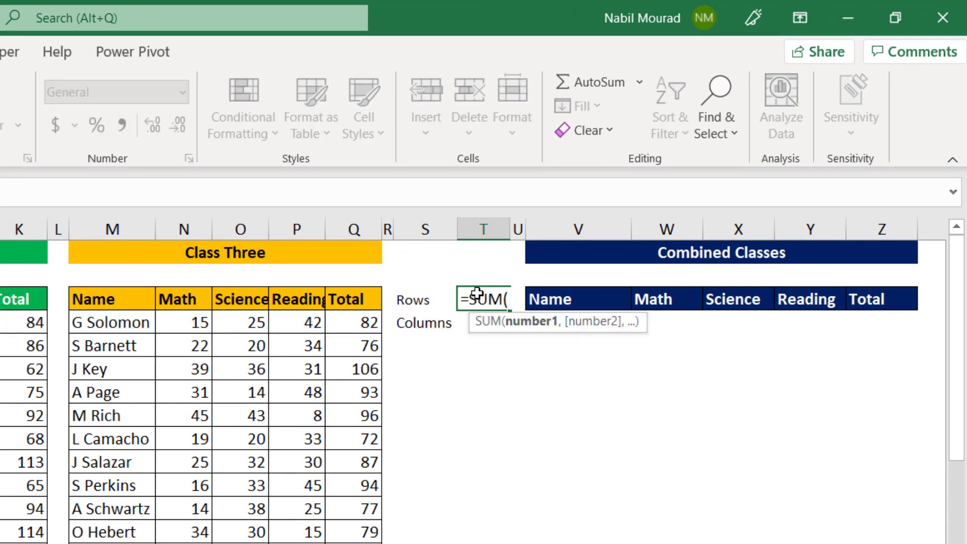
{"action": "type", "text": "Rows"}
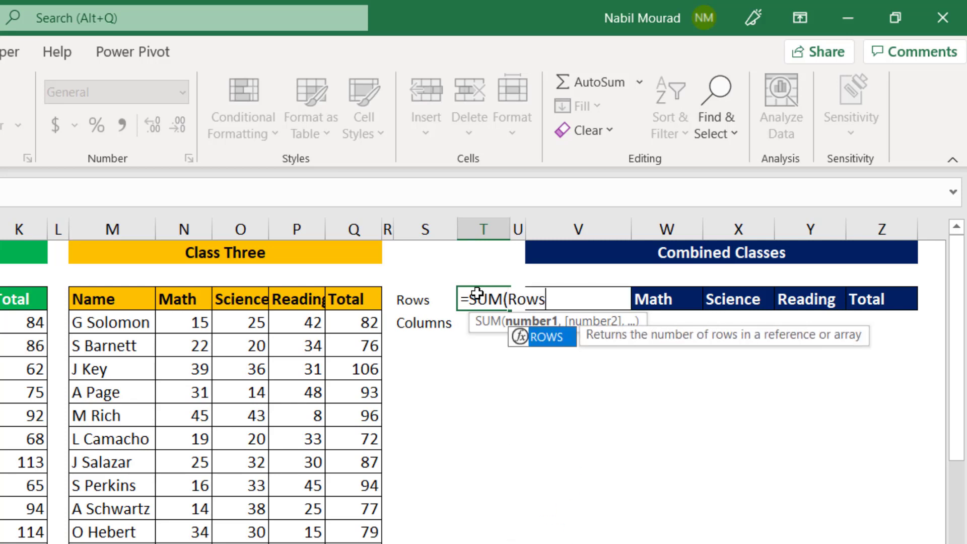
{"action": "key", "text": "Tab"}
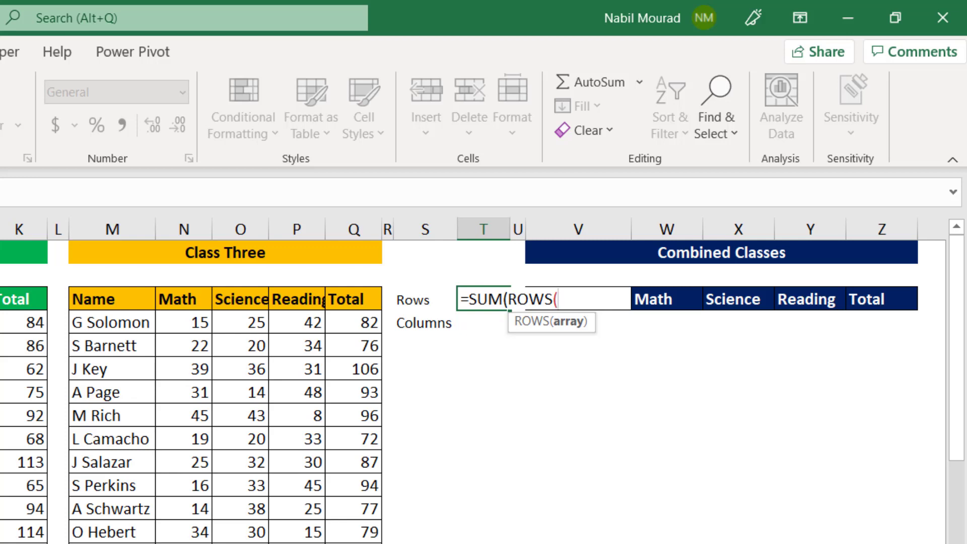
{"action": "type", "text": "Class1"}
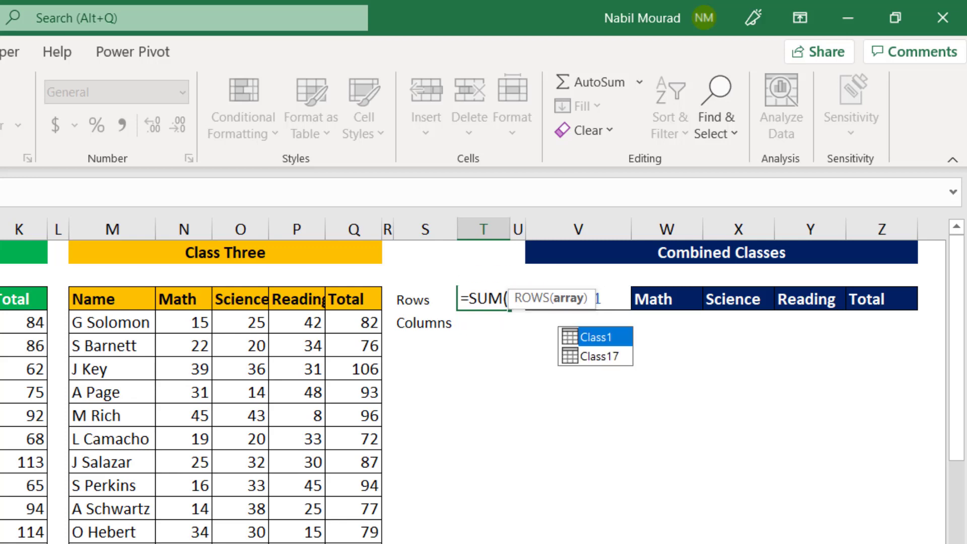
{"action": "type", "text": ")"}
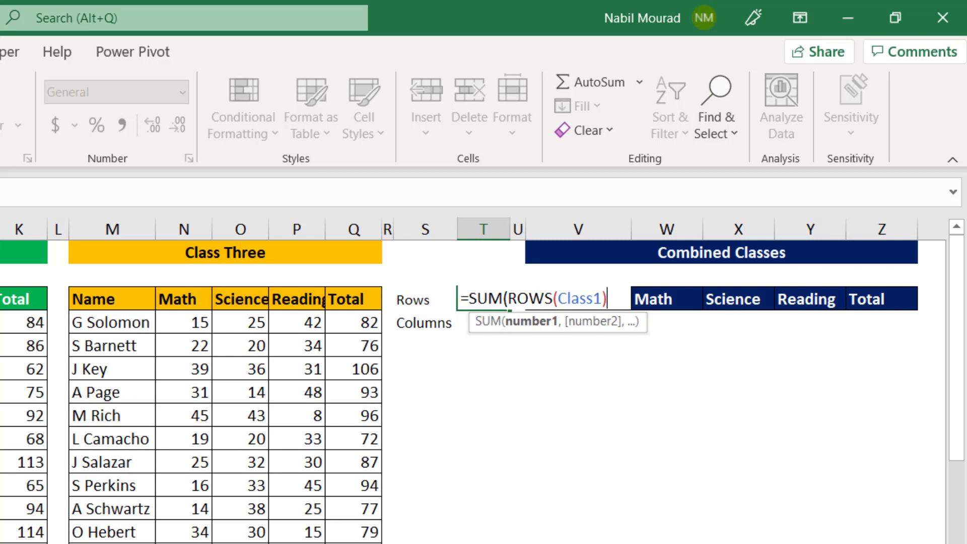
{"action": "type", "text": ","}
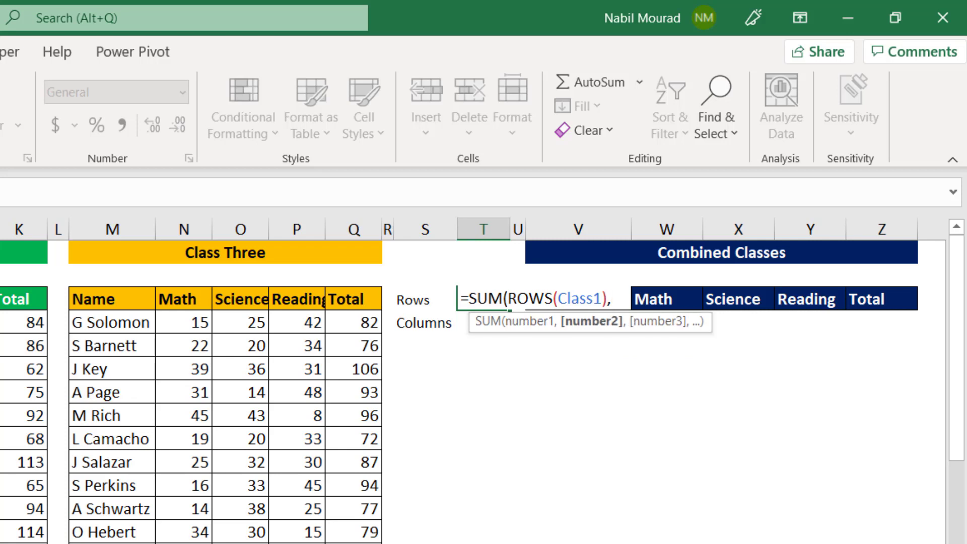
{"action": "type", "text": "Rows"}
Complete the SUM formula in T3 with ROWS(Class2) and ROWS(Class3) as further arguments
{"action": "key", "text": "Tab"}
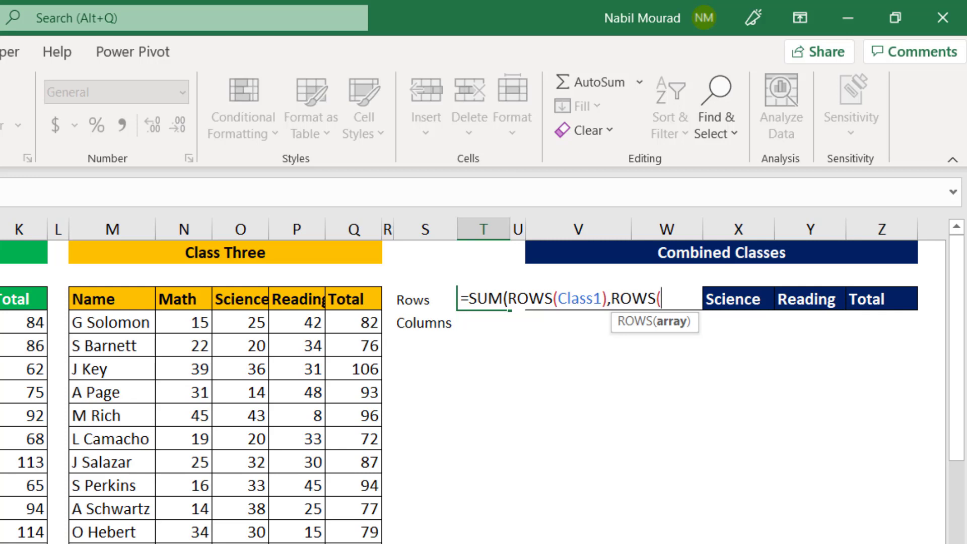
{"action": "type", "text": "Class2"}
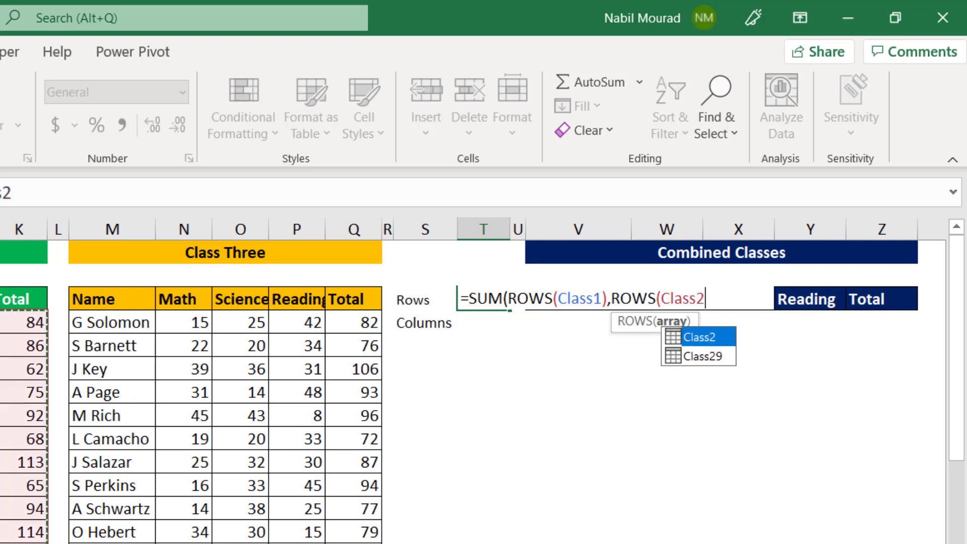
{"action": "type", "text": "),Row"}
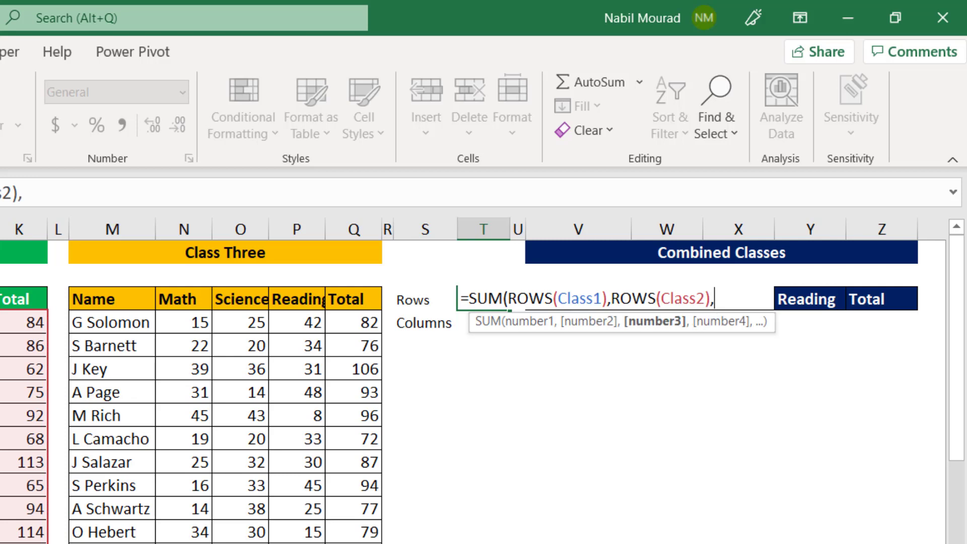
{"action": "type", "text": "s"}
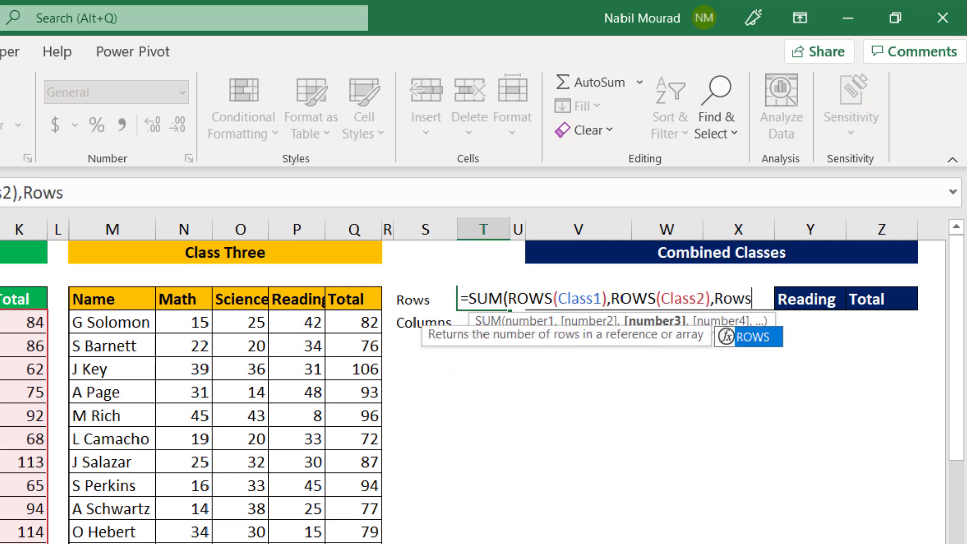
{"action": "key", "text": "Tab"}
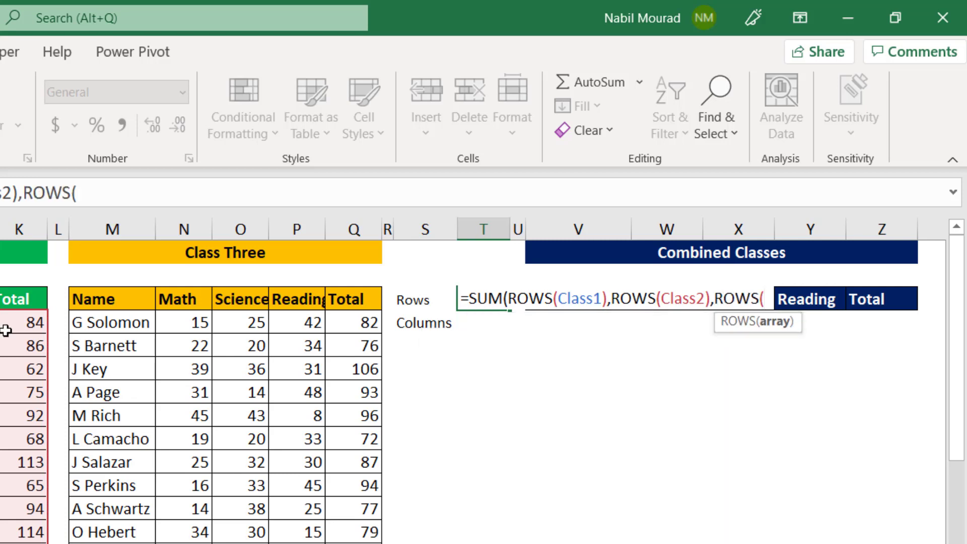
{"action": "type", "text": "Class3)"}
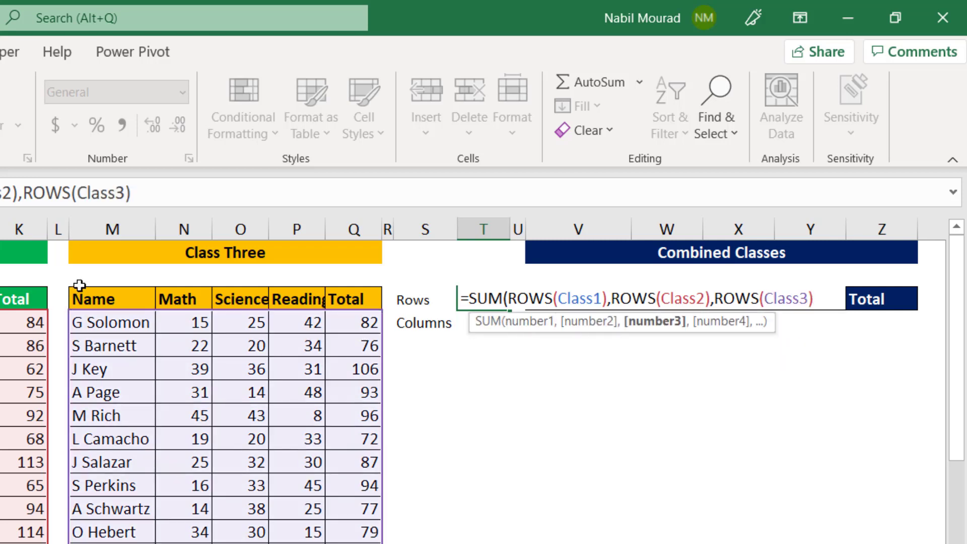
{"action": "type", "text": ")"}
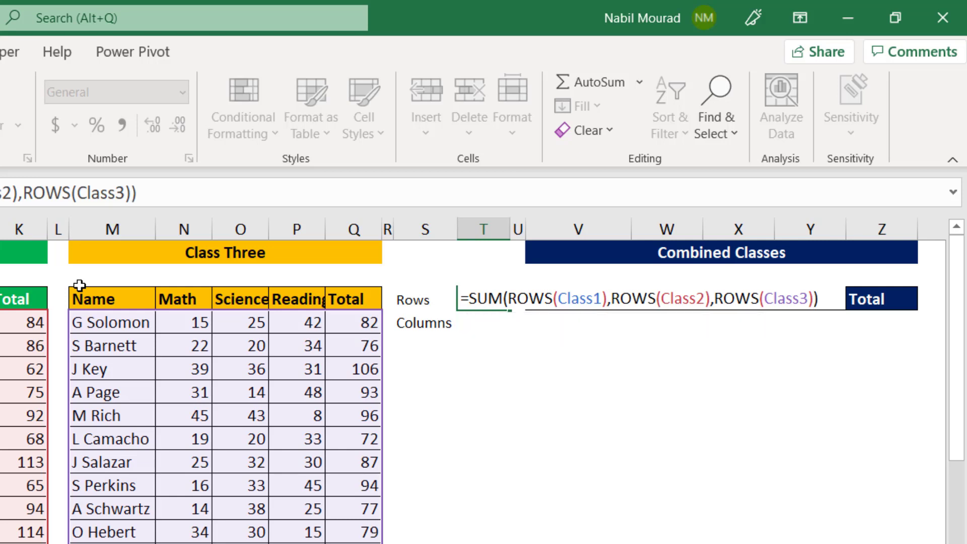
{"action": "key", "text": "Return"}
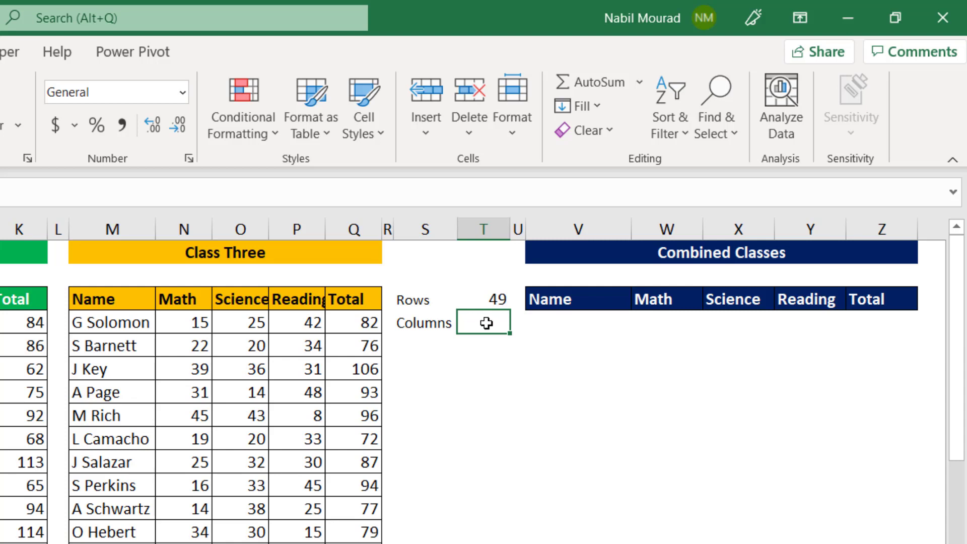
Begin a MAX formula in T4, beside Columns, with COLUMNS(Class1) as its first argument
{"action": "type", "text": "=max"}
{"action": "key", "text": "Tab"}
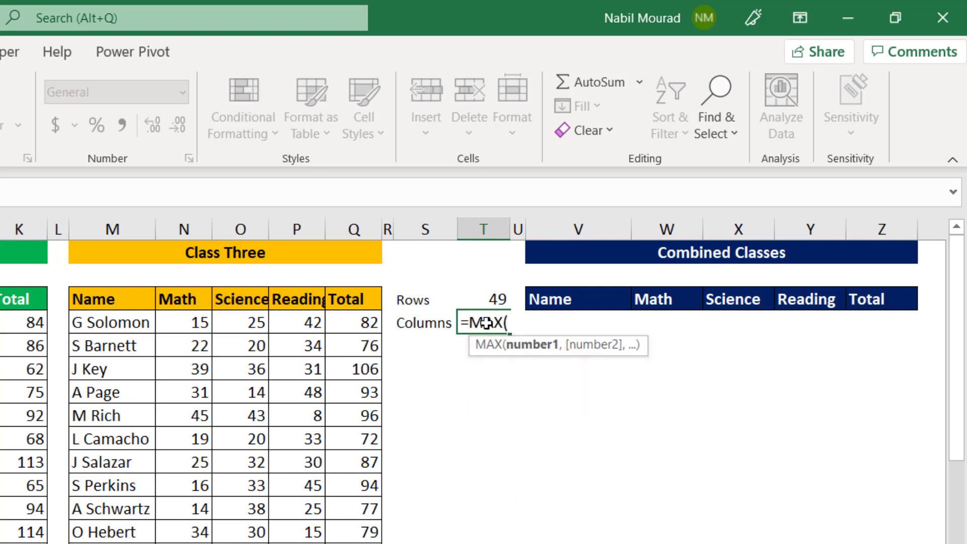
{"action": "type", "text": "Colu"}
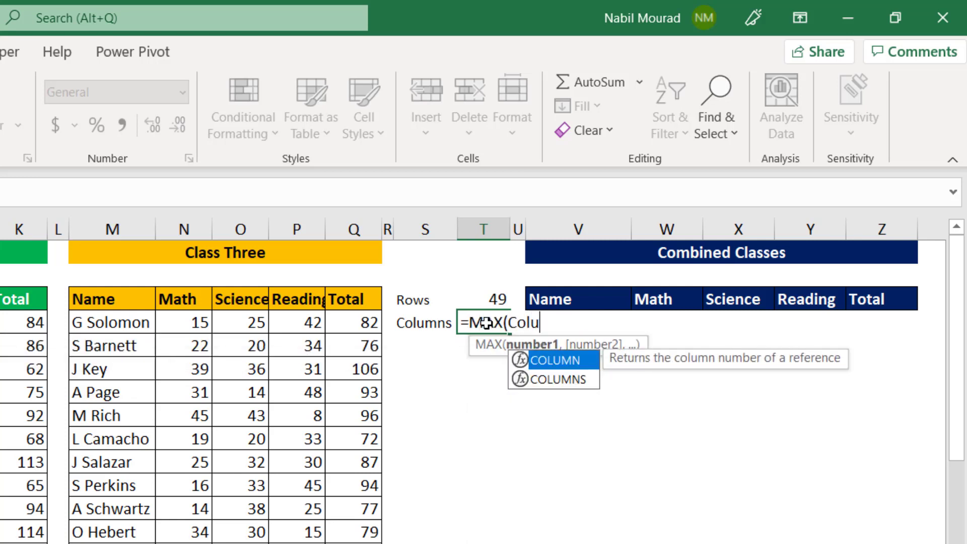
{"action": "type", "text": "mns"}
{"action": "key", "text": "Tab"}
{"action": "type", "text": "Class1"}
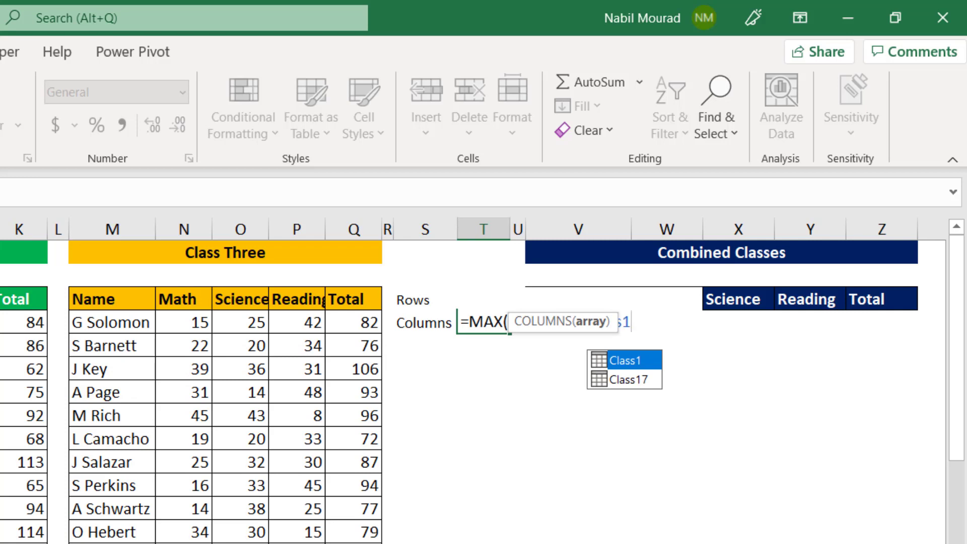
{"action": "type", "text": "),"}
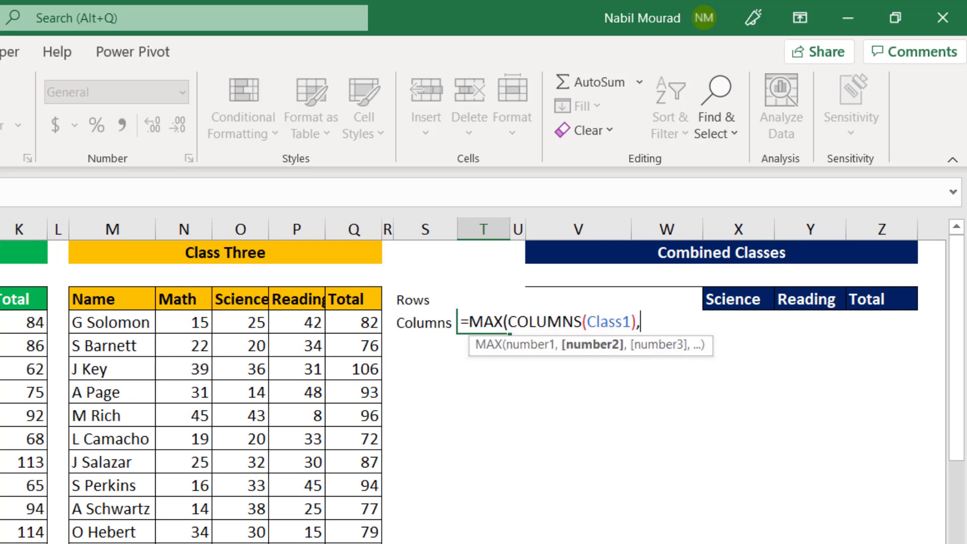
{"action": "type", "text": "Col"}
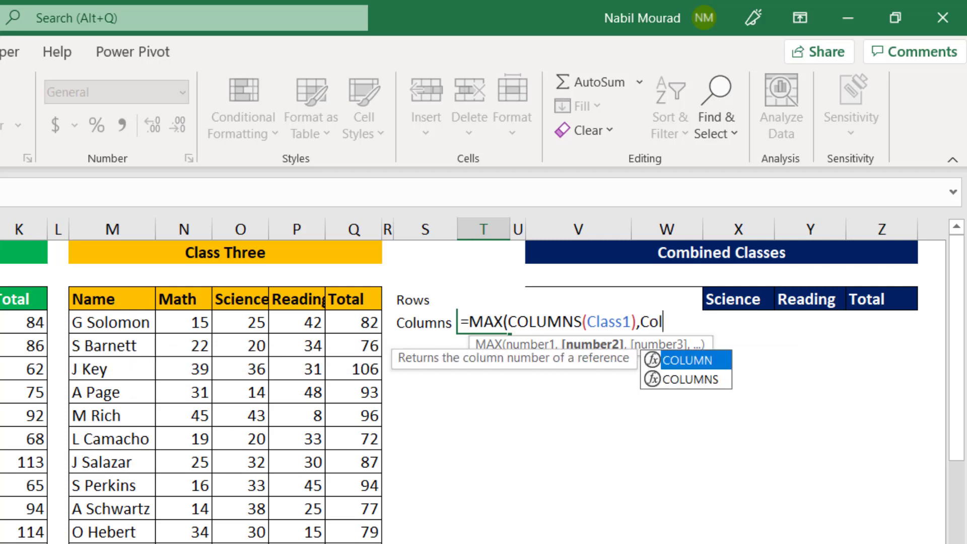
{"action": "type", "text": "umns"}
Complete the MAX formula in T4 with COLUMNS(Class2) and COLUMNS(Class3) as further arguments
{"action": "key", "text": "Tab"}
{"action": "type", "text": "Class2"}
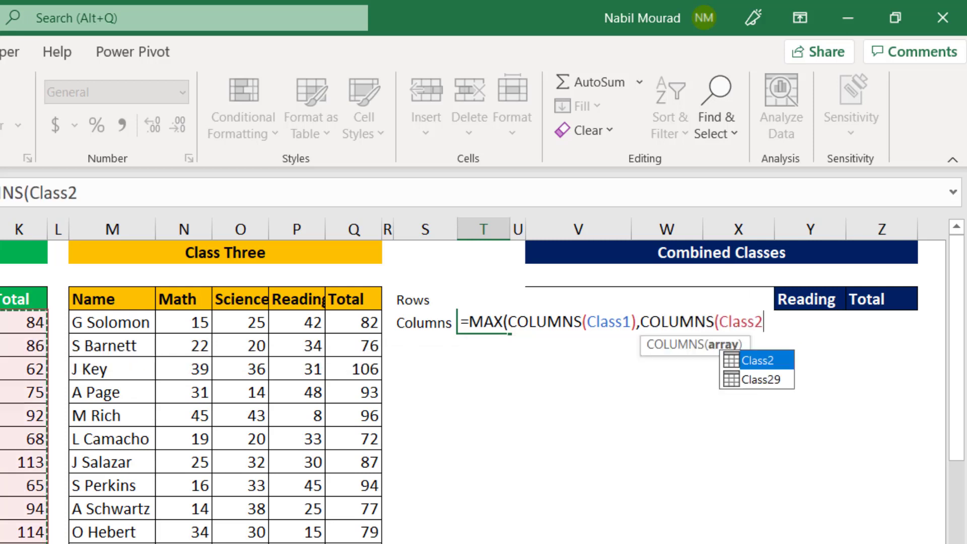
{"action": "type", "text": "),C"}
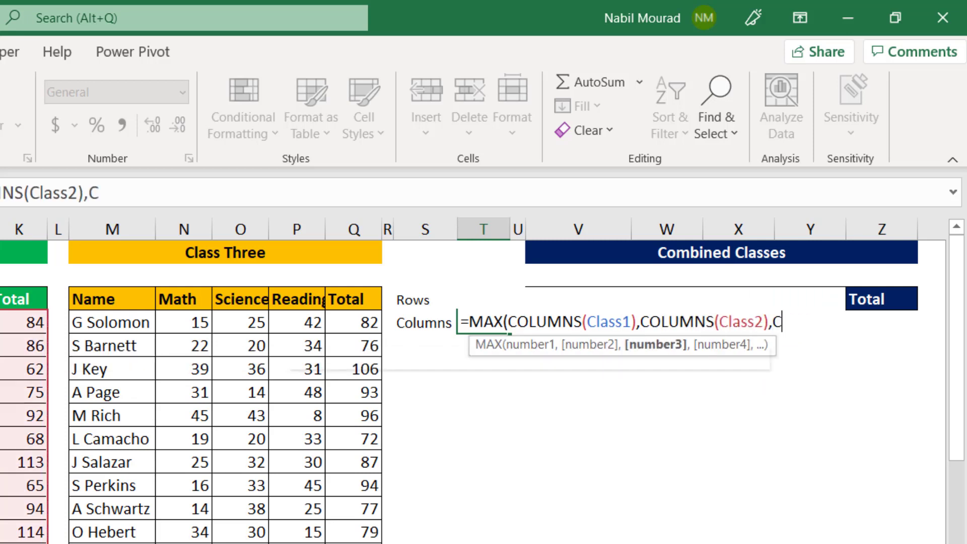
{"action": "type", "text": "olumns"}
{"action": "key", "text": "Tab"}
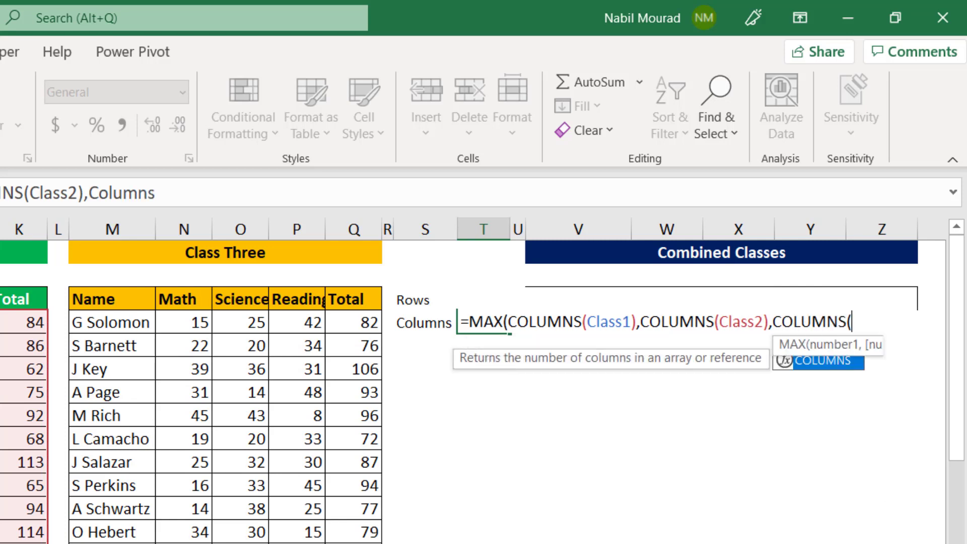
{"action": "type", "text": "Class3"}
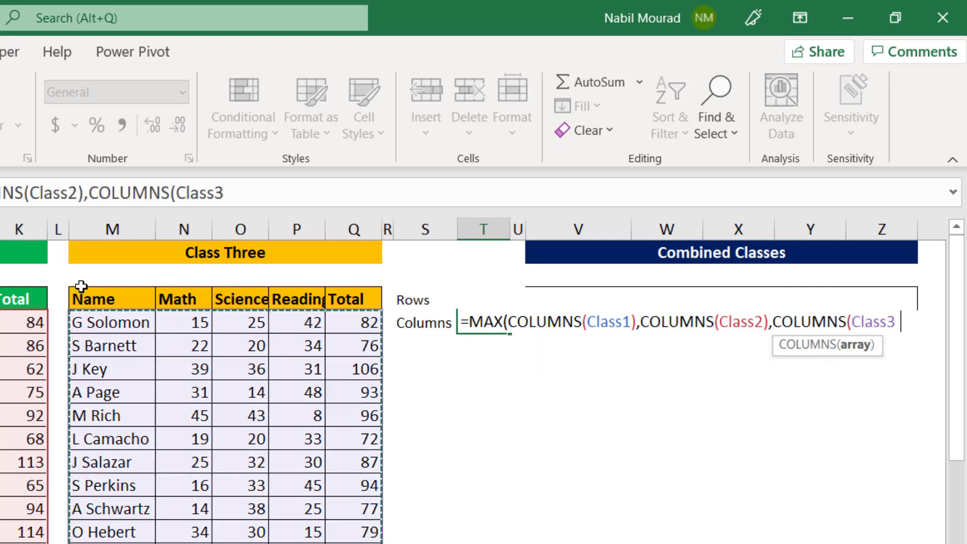
{"action": "type", "text": ")"}
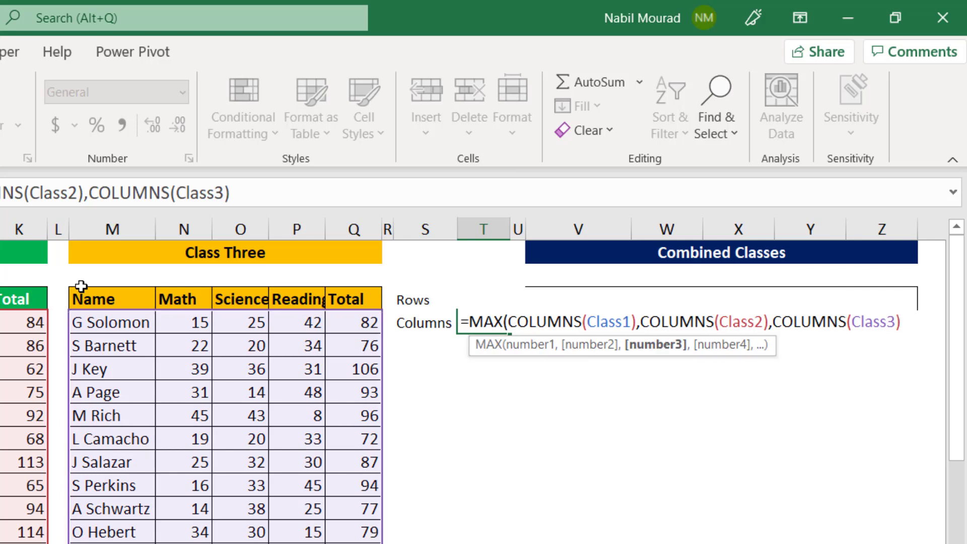
{"action": "type", "text": ")"}
{"action": "key", "text": "Return"}
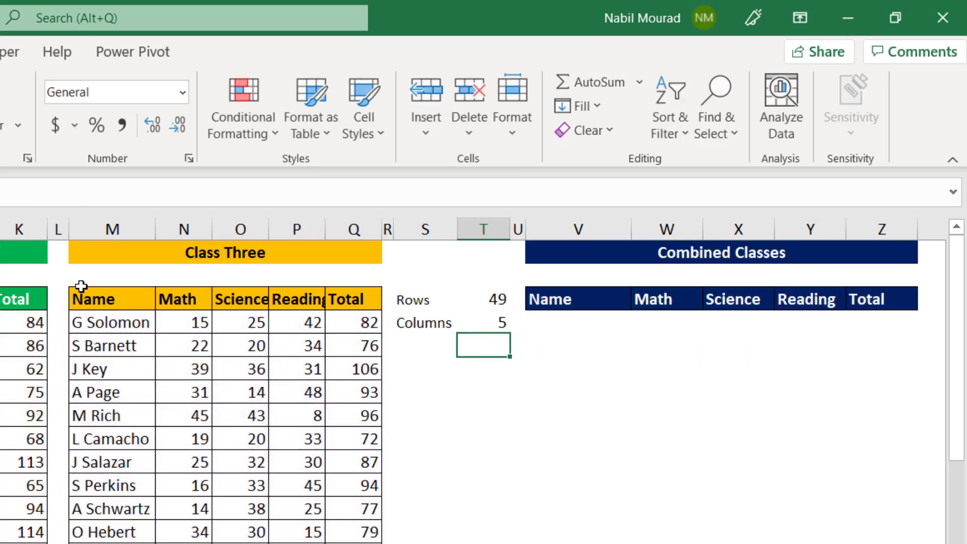
Examine the row-by-row cell order of the Class One table from A4 to E18, continuing at G4 in Class Two
{"action": "left_click", "coordinate": [37, 322]}
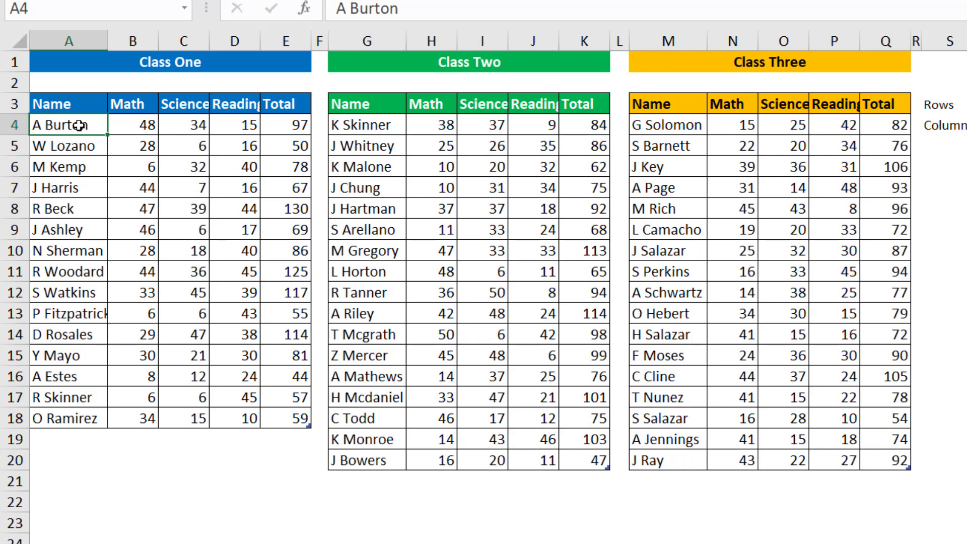
{"action": "left_click", "coordinate": [137, 125]}
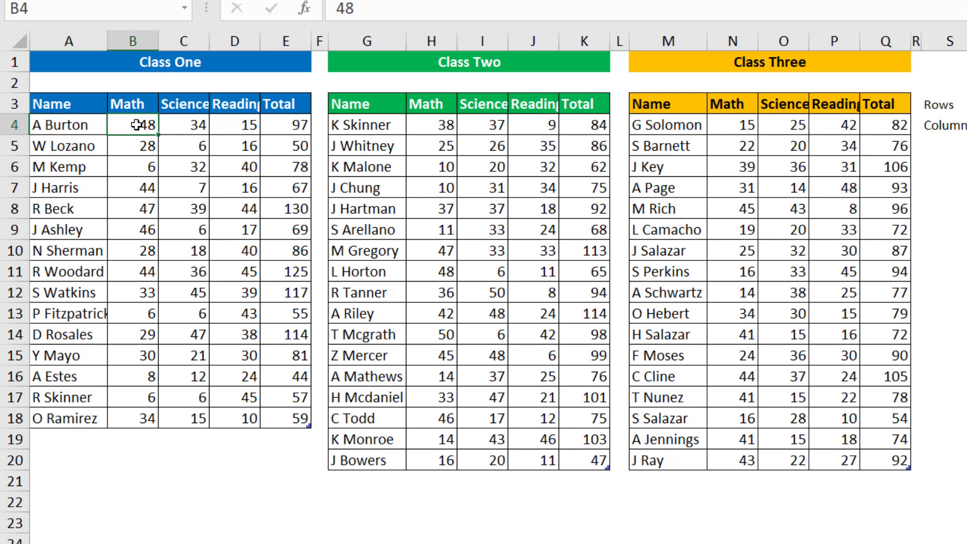
{"action": "left_click", "coordinate": [186, 124]}
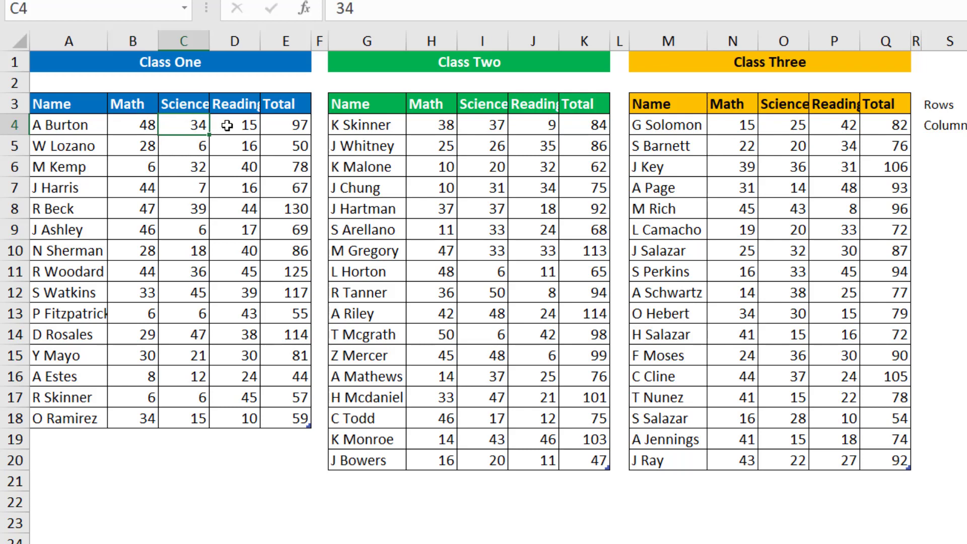
{"action": "left_click", "coordinate": [240, 125]}
{"action": "left_click", "coordinate": [290, 126]}
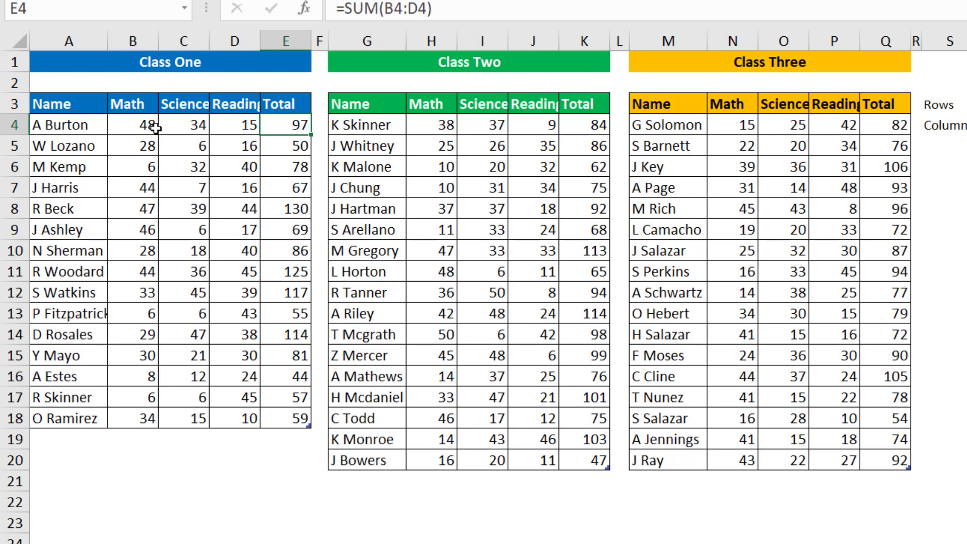
{"action": "left_click", "coordinate": [58, 147]}
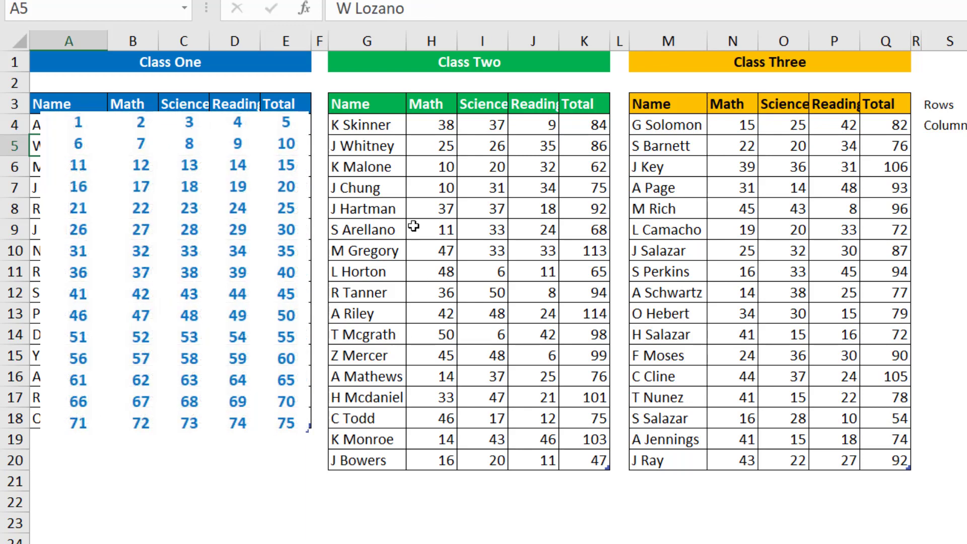
{"action": "left_click", "coordinate": [286, 419]}
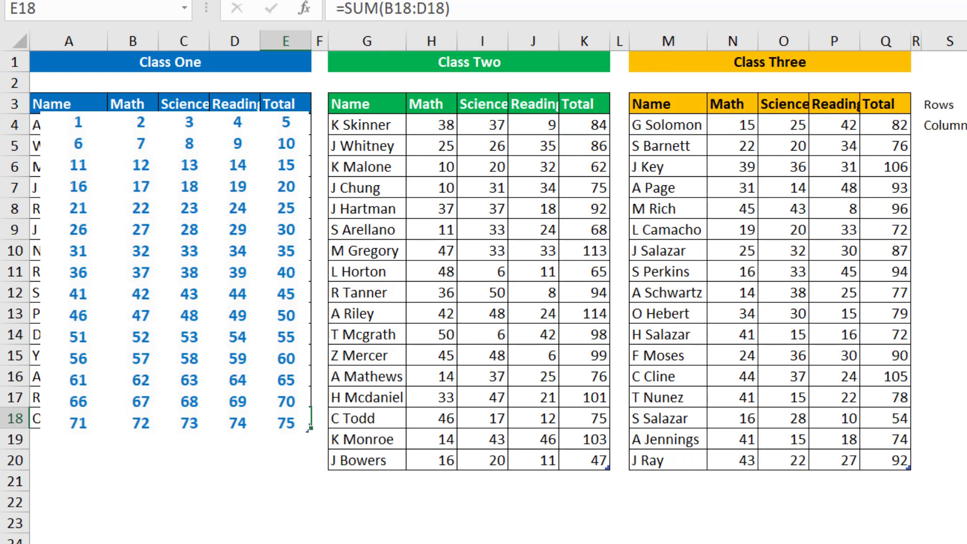
{"action": "left_click", "coordinate": [371, 125]}
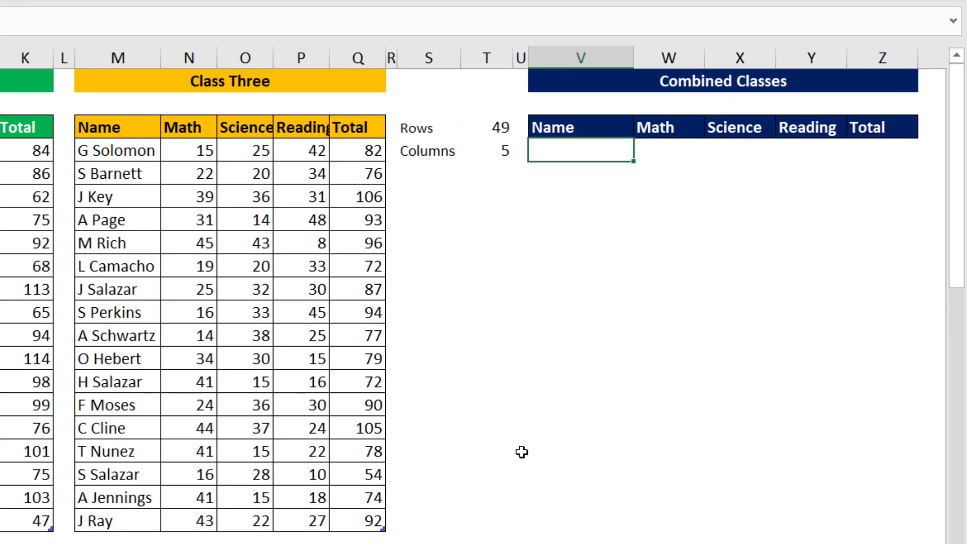
Begin a SEQUENCE formula in V4, under the Combined Classes Name header, with T3 as rows and T4 as columns
{"action": "type", "text": "=seq"}
{"action": "key", "text": "Tab"}
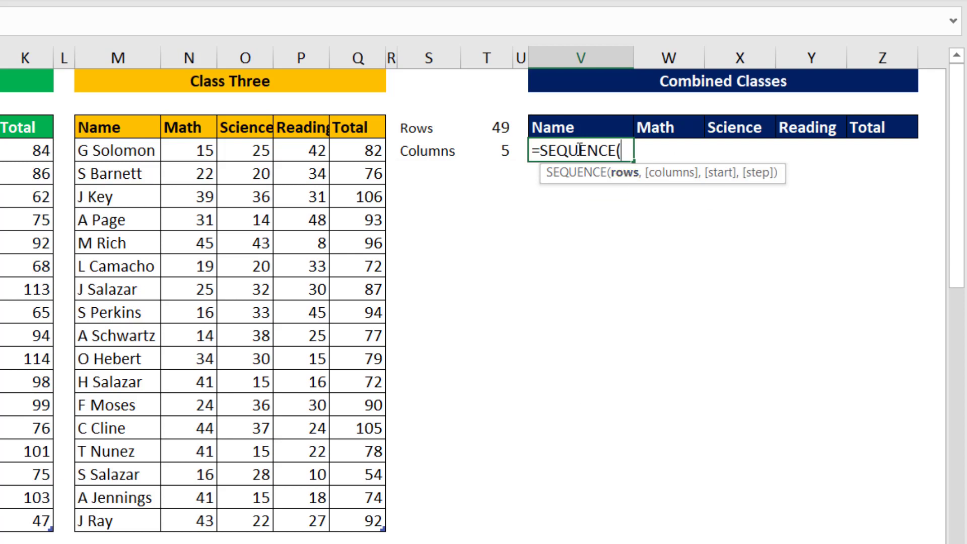
{"action": "left_click", "coordinate": [491, 130]}
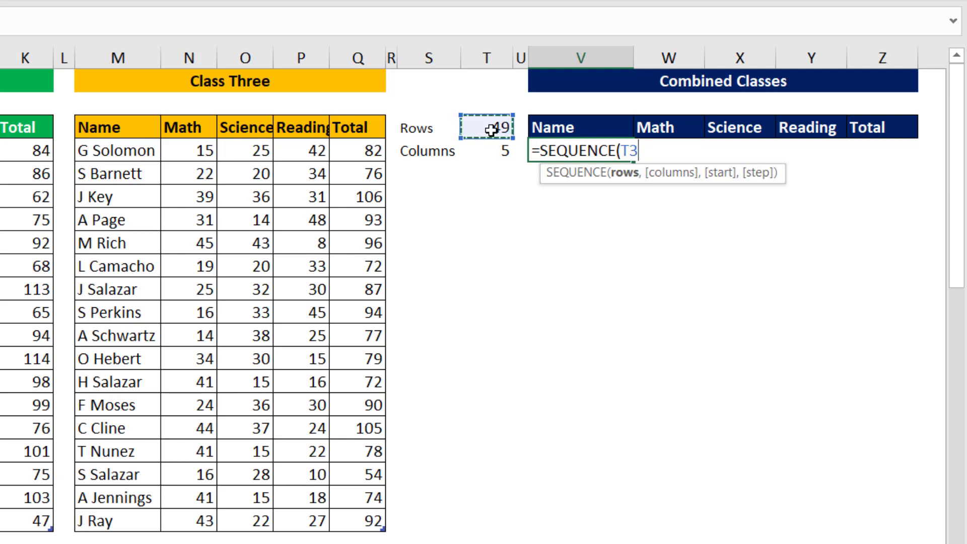
{"action": "type", "text": ","}
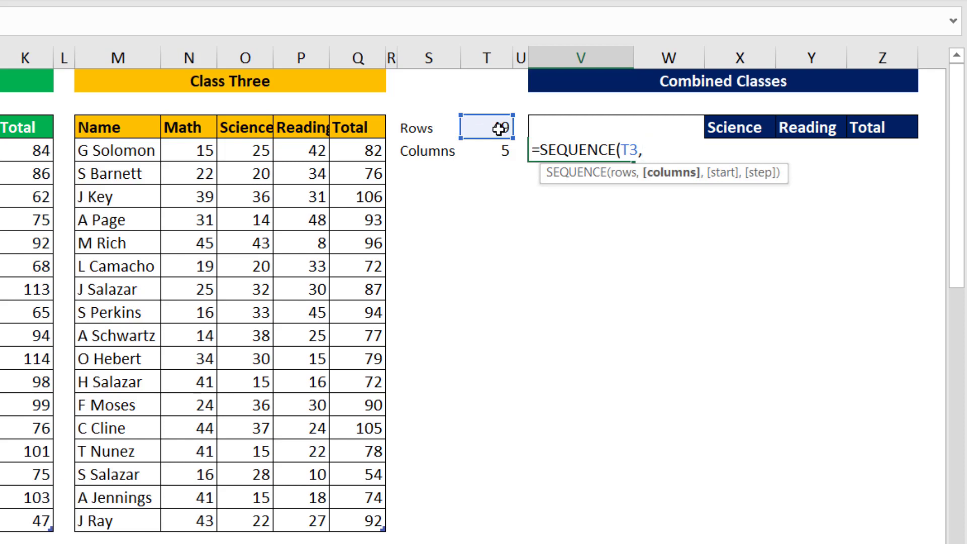
{"action": "left_click", "coordinate": [493, 154]}
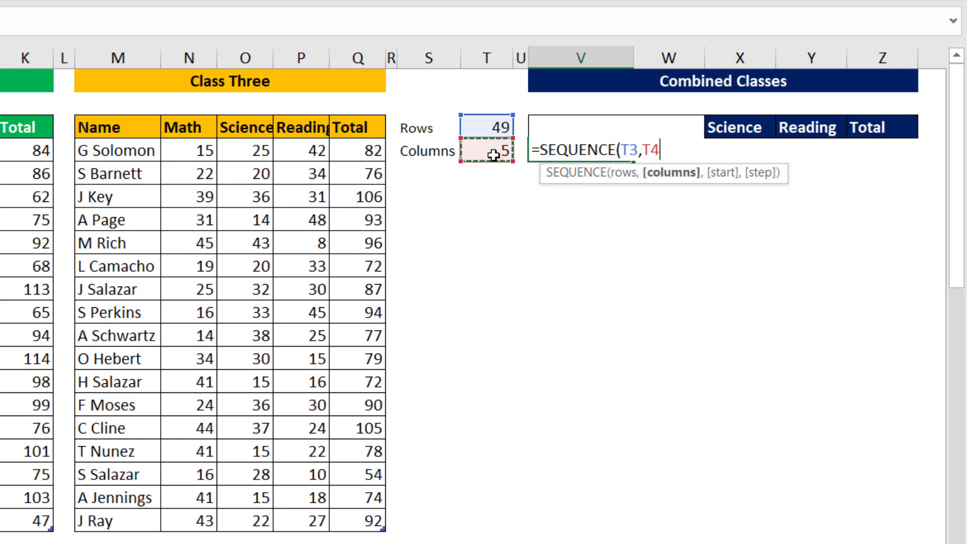
Complete the SEQUENCE formula in V4 with start 1 and step 1, and review the spilled numbers
{"action": "type", "text": ",1"}
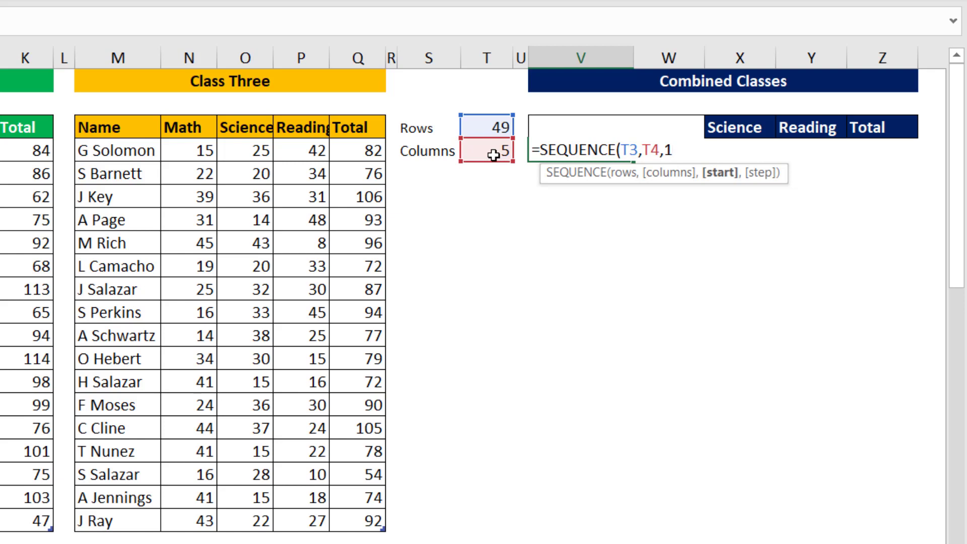
{"action": "type", "text": ",1"}
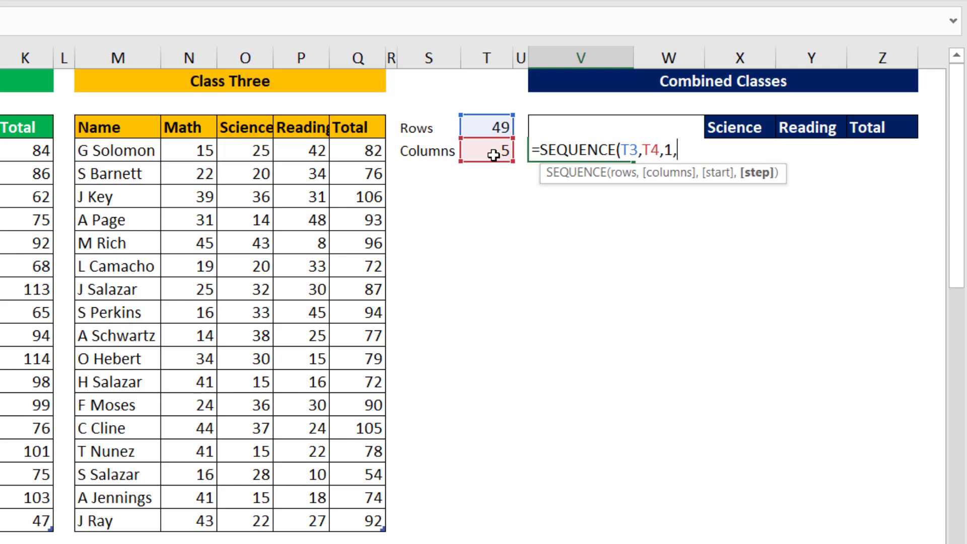
{"action": "type", "text": ")"}
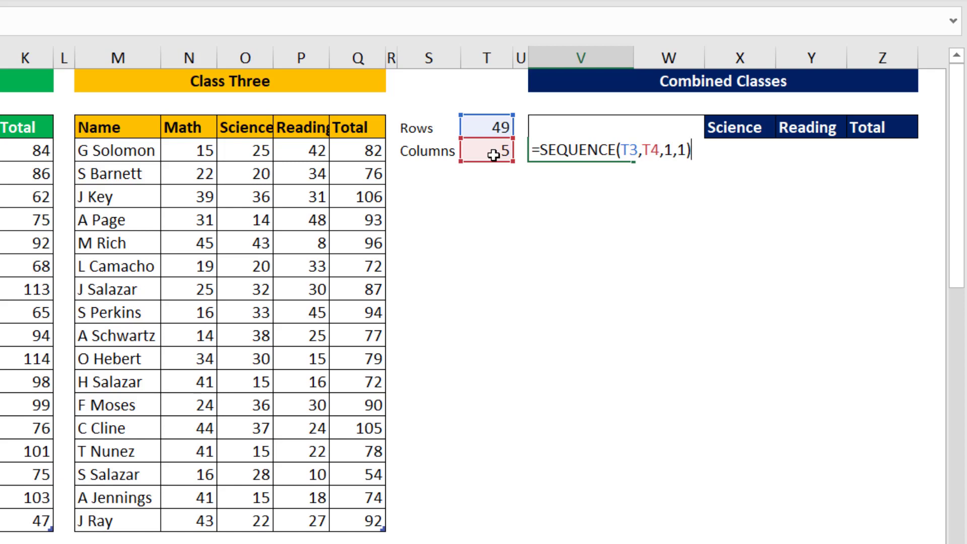
{"action": "key", "text": "Return"}
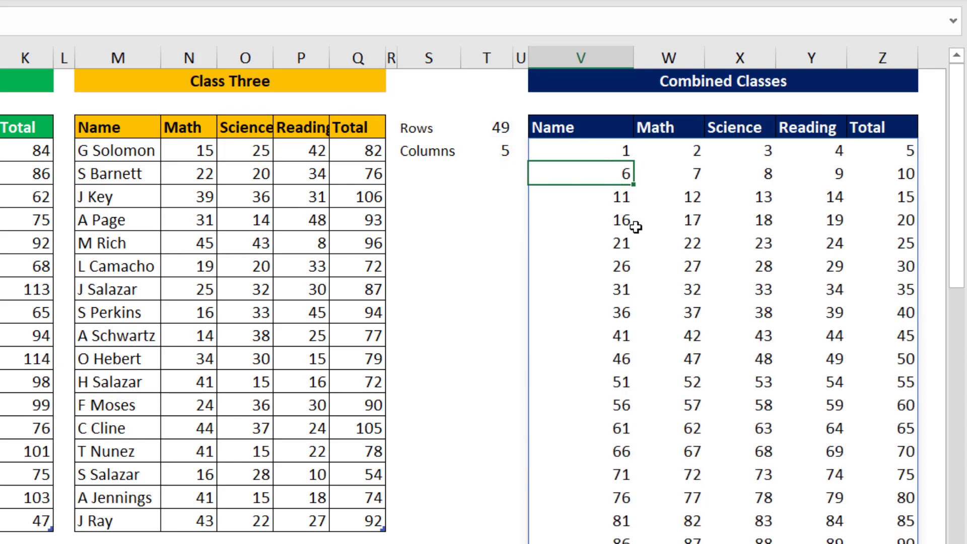
{"action": "scroll", "coordinate": [654, 211], "scroll_direction": "down", "scroll_amount": 3}
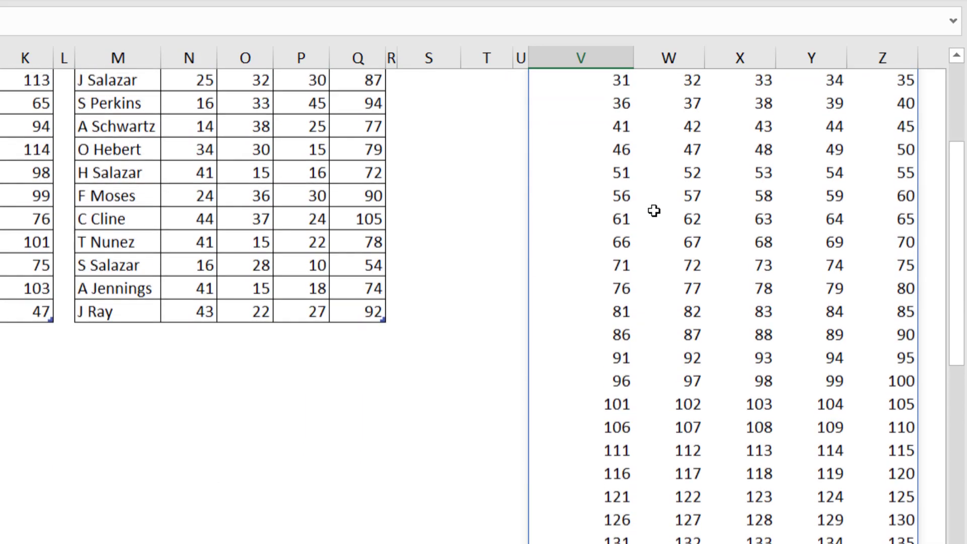
{"action": "scroll", "coordinate": [654, 211], "scroll_direction": "down", "scroll_amount": 4}
{"action": "scroll", "coordinate": [653, 210], "scroll_direction": "up", "scroll_amount": 7}
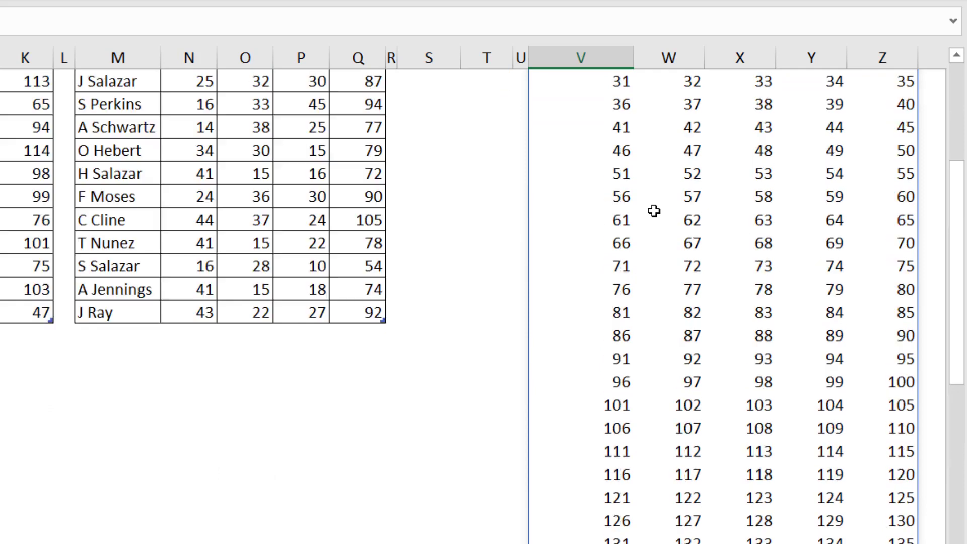
Copy SEQUENCE(T3,T4,1,1) without its equals sign from the formula in V4 and clear the cell
{"action": "left_click", "coordinate": [559, 149]}
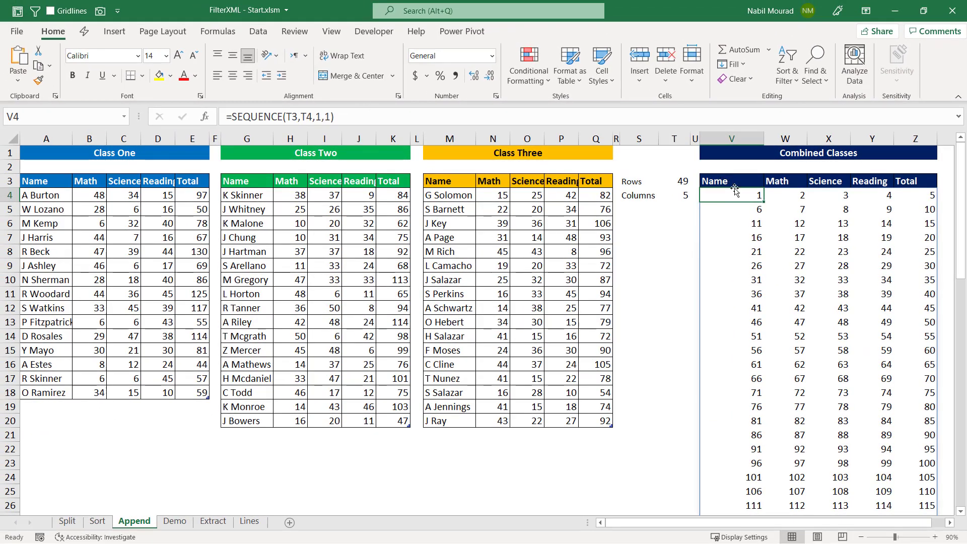
{"action": "key", "text": "F2"}
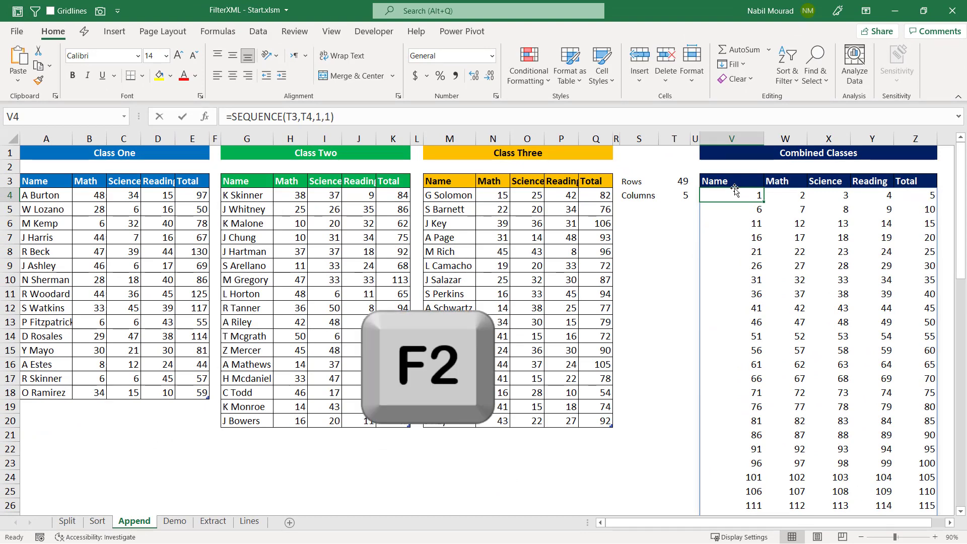
{"action": "left_click_drag", "start_coordinate": [801, 193], "coordinate": [708, 191]}
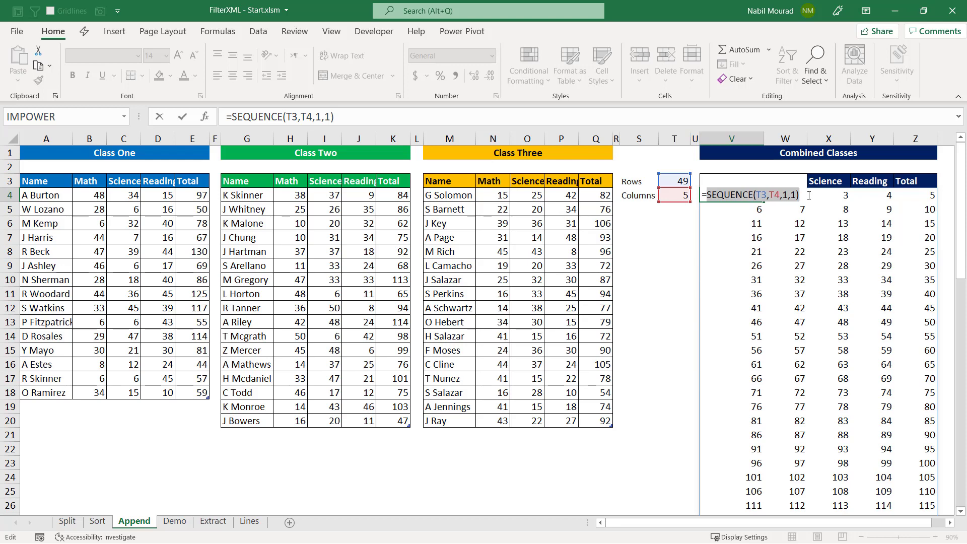
{"action": "key", "text": "ctrl+c"}
{"action": "key", "text": "ctrl+c"}
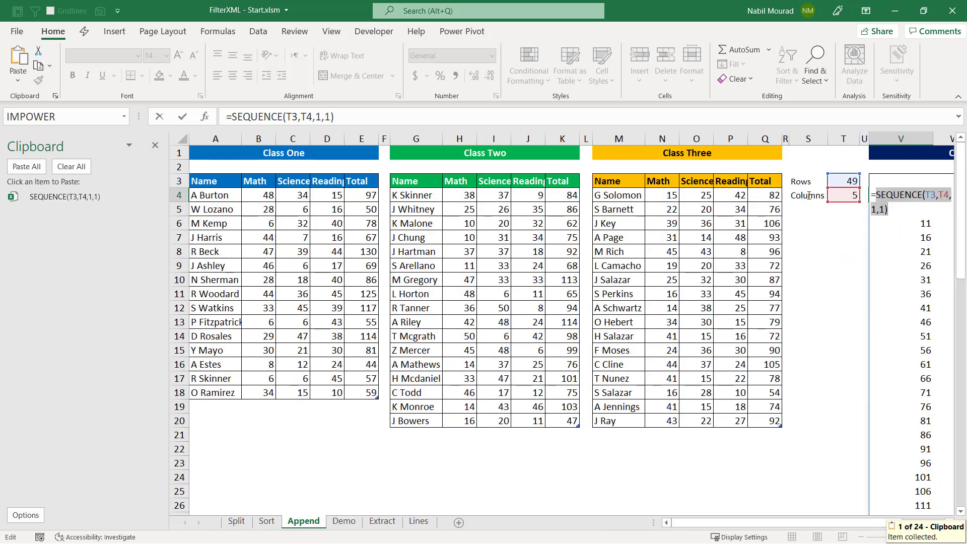
{"action": "left_click", "coordinate": [155, 149]}
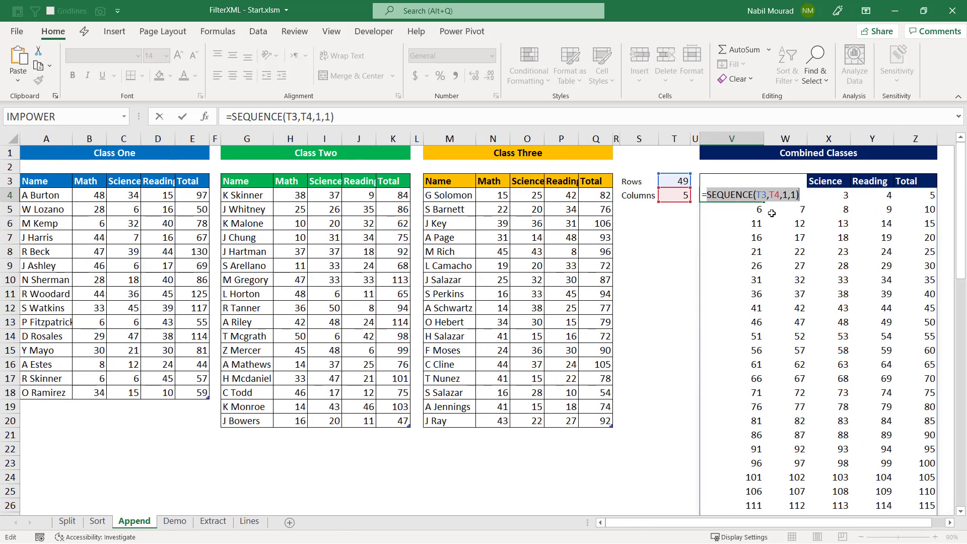
{"action": "left_click", "coordinate": [737, 199]}
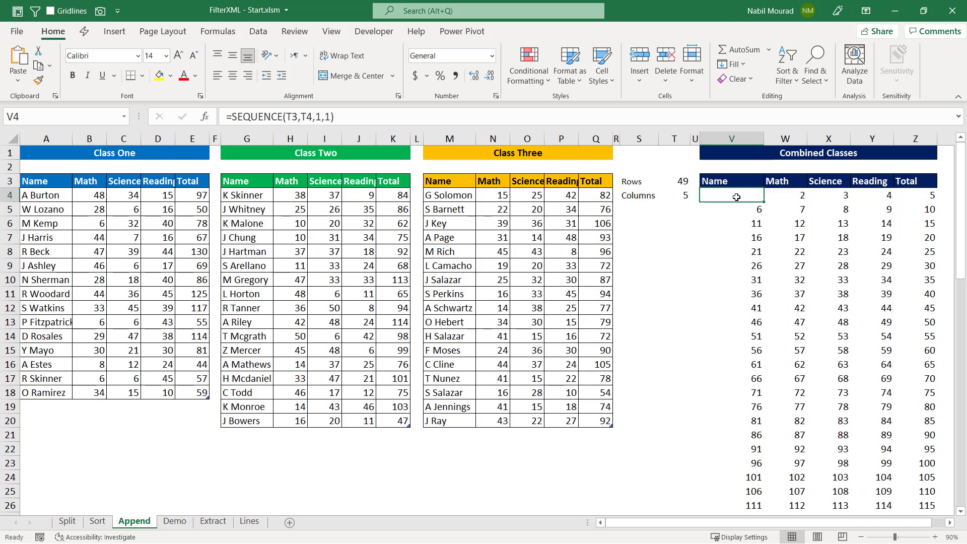
{"action": "key", "text": "Delete"}
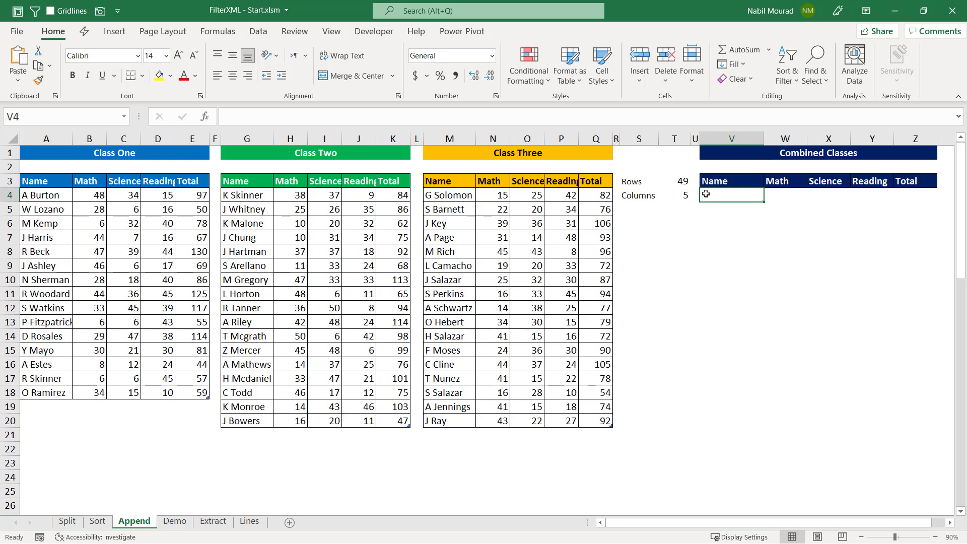
Begin a TEXTJOIN formula in V4 with "</R><R>" as the delimiter
{"action": "type", "text": "=t"}
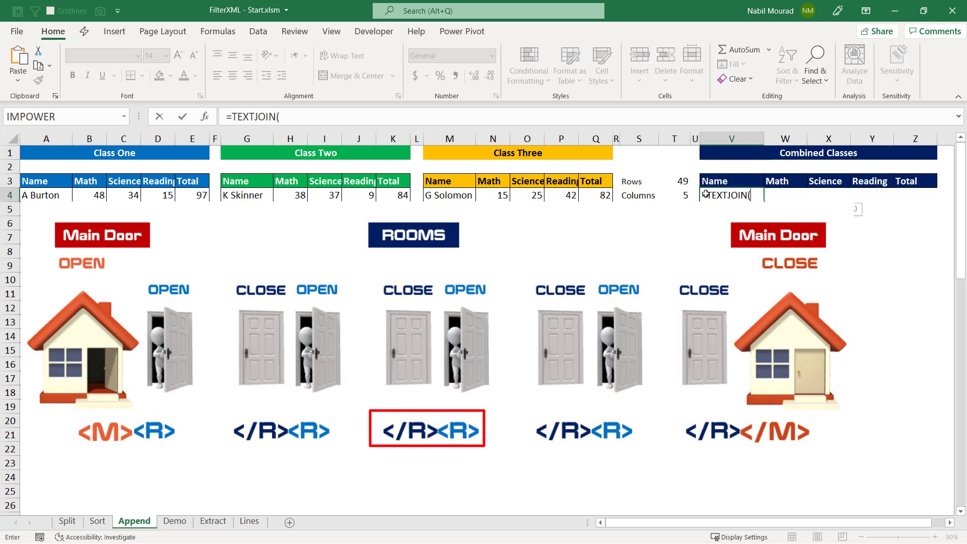
{"action": "type", "text": "\"<"}
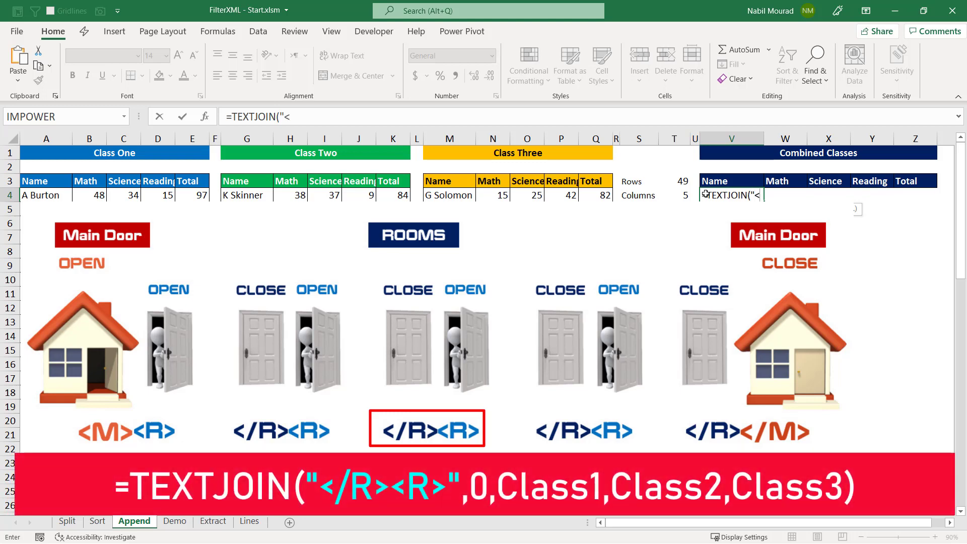
{"action": "type", "text": "/R"}
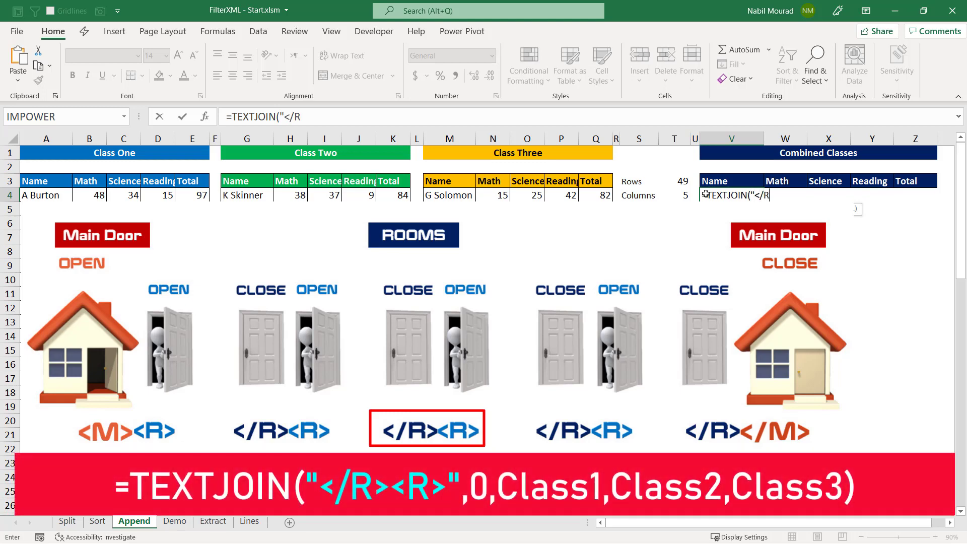
{"action": "type", "text": "><R"}
{"action": "type", "text": ">\","}
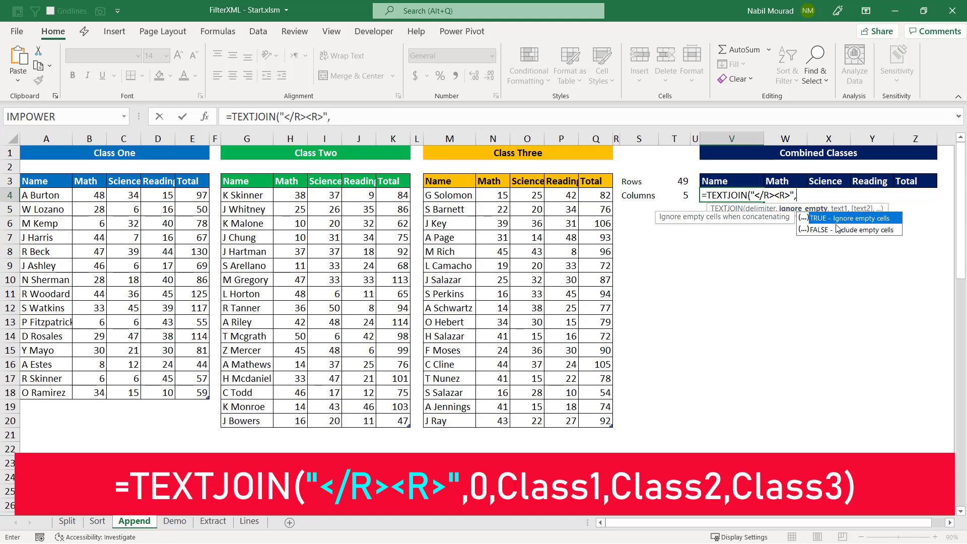
Complete the TEXTJOIN formula in V4 with 0 for ignore_empty and the tables Class1, Class2 and Class3 as text arguments
{"action": "type", "text": "0,"}
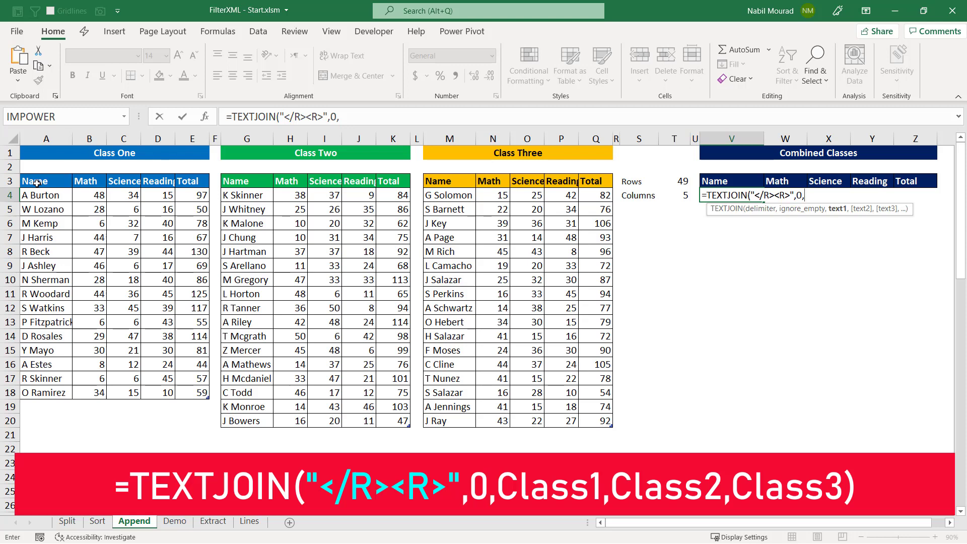
{"action": "left_click", "coordinate": [23, 174]}
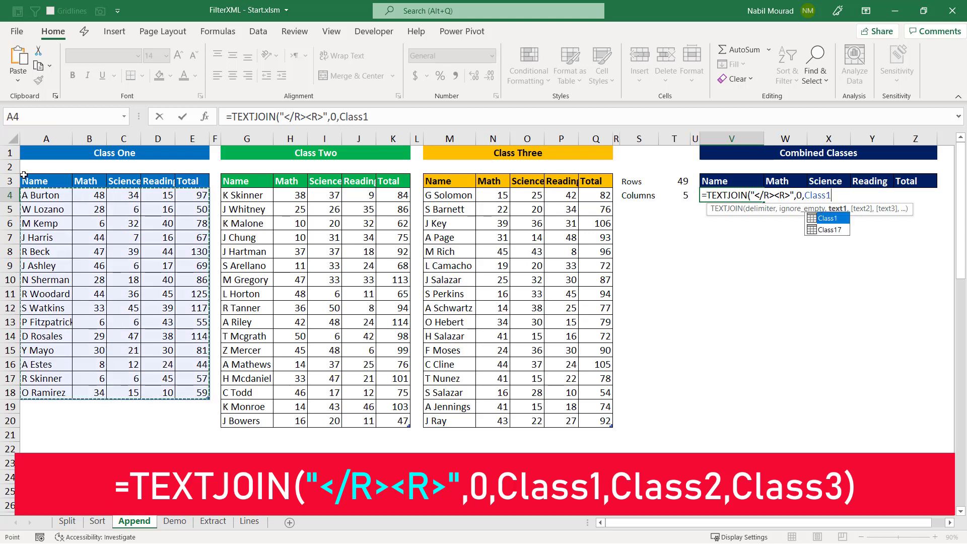
{"action": "type", "text": ","}
{"action": "left_click", "coordinate": [221, 173]}
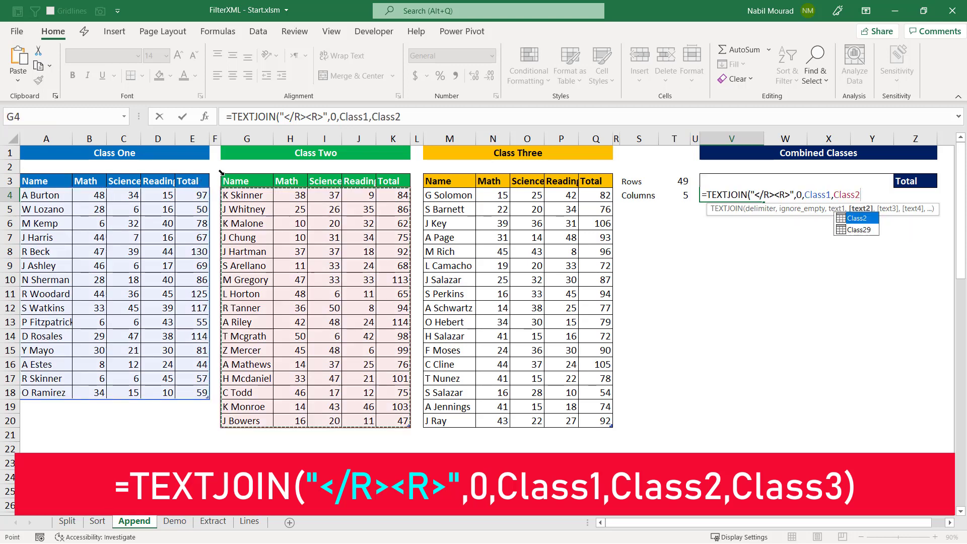
{"action": "type", "text": ","}
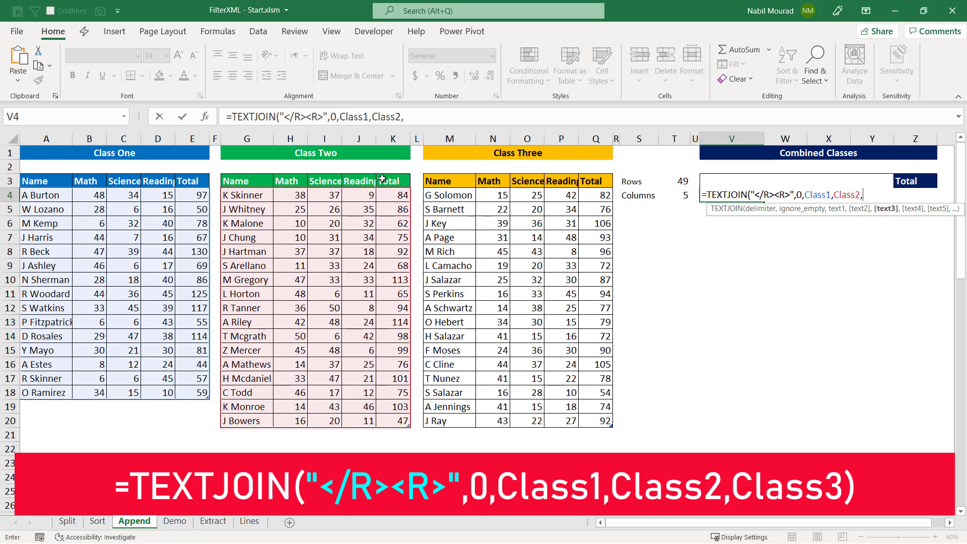
{"action": "left_click", "coordinate": [423, 172]}
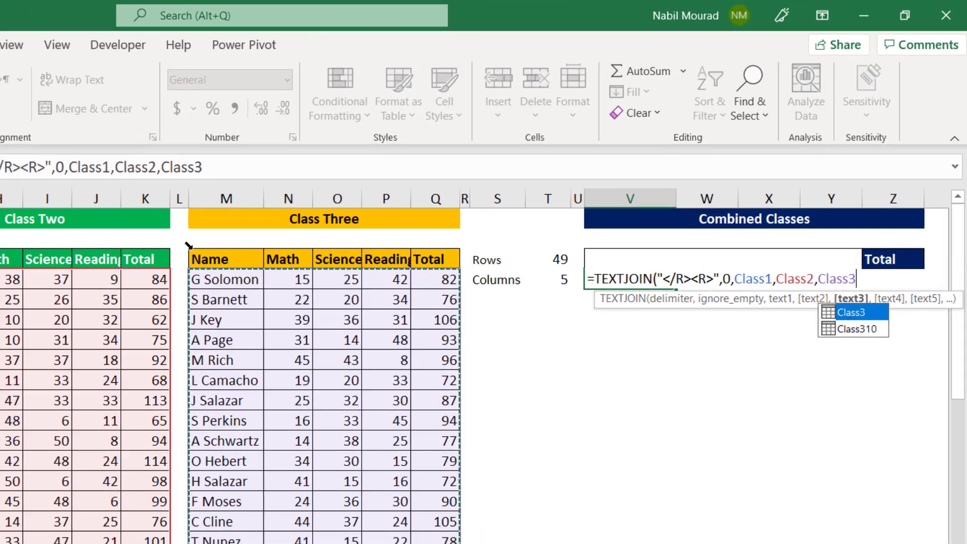
{"action": "type", "text": ")"}
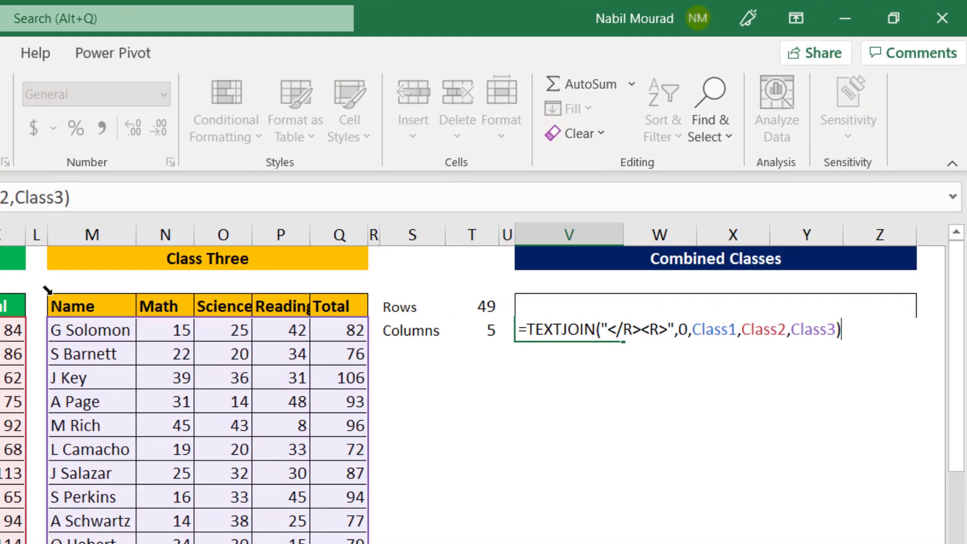
{"action": "key", "text": "Return"}
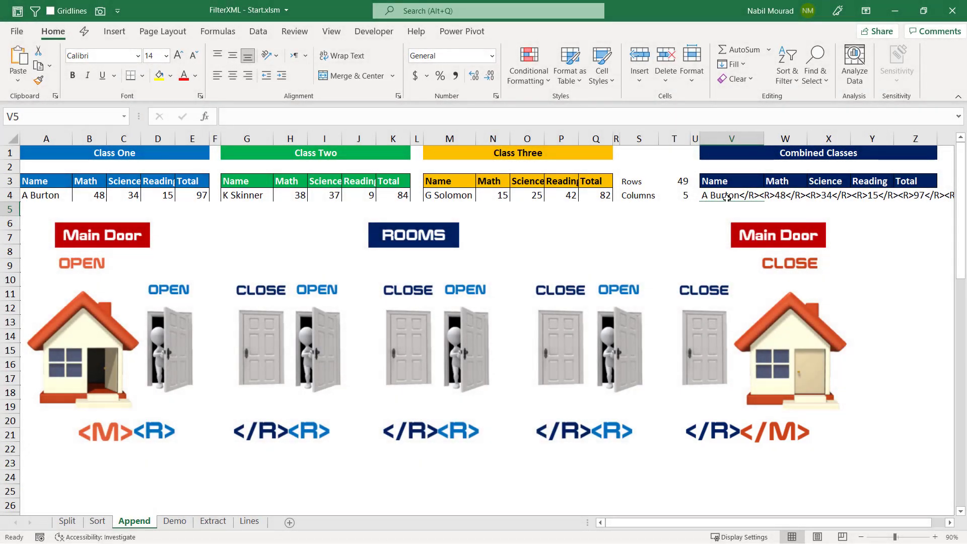
Prepend the opening tags "<M><R>"& to the TEXTJOIN formula in V4
{"action": "left_click", "coordinate": [727, 198]}
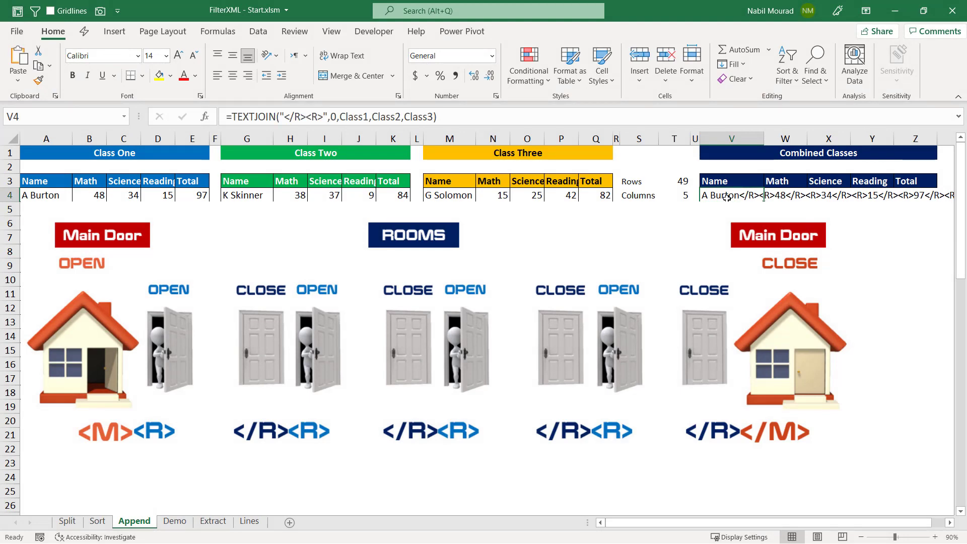
{"action": "double_click", "coordinate": [727, 198]}
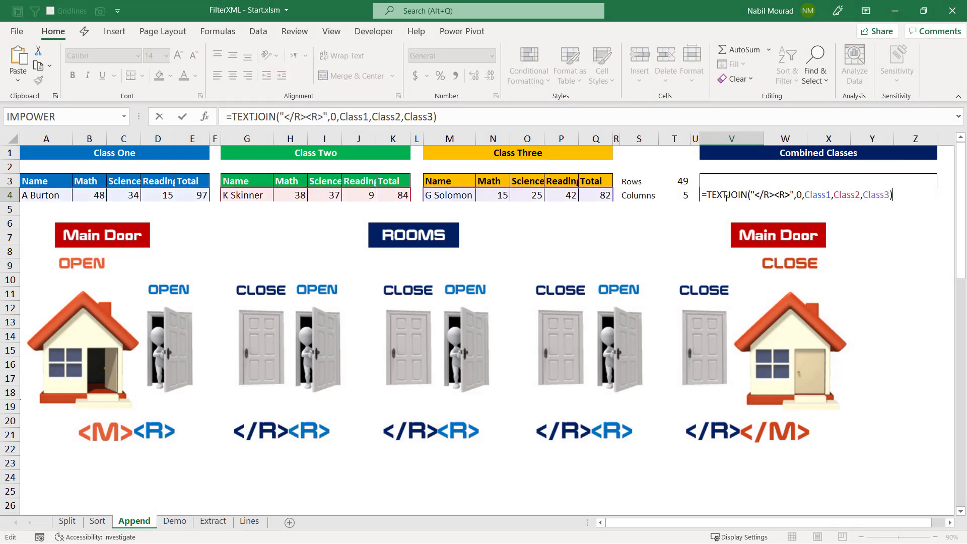
{"action": "left_click", "coordinate": [707, 195]}
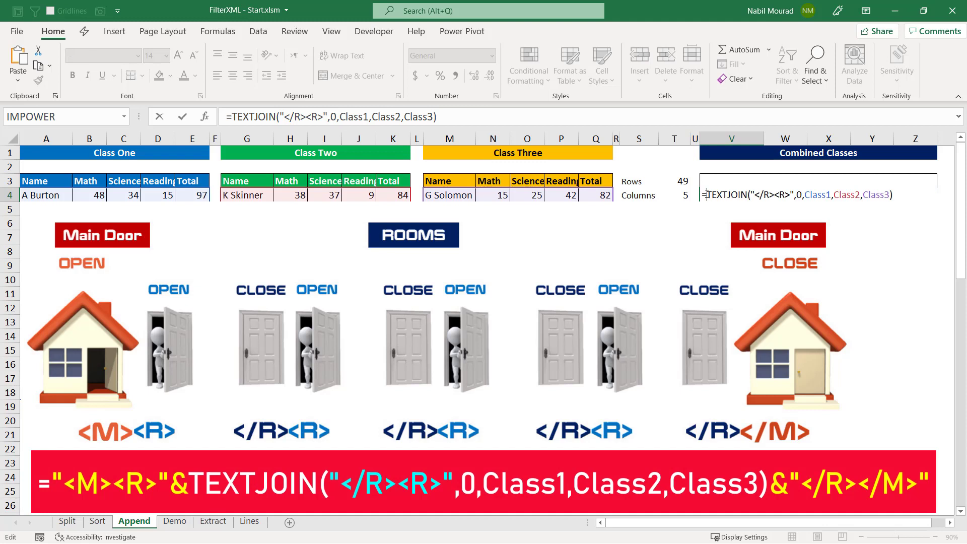
{"action": "type", "text": "\""}
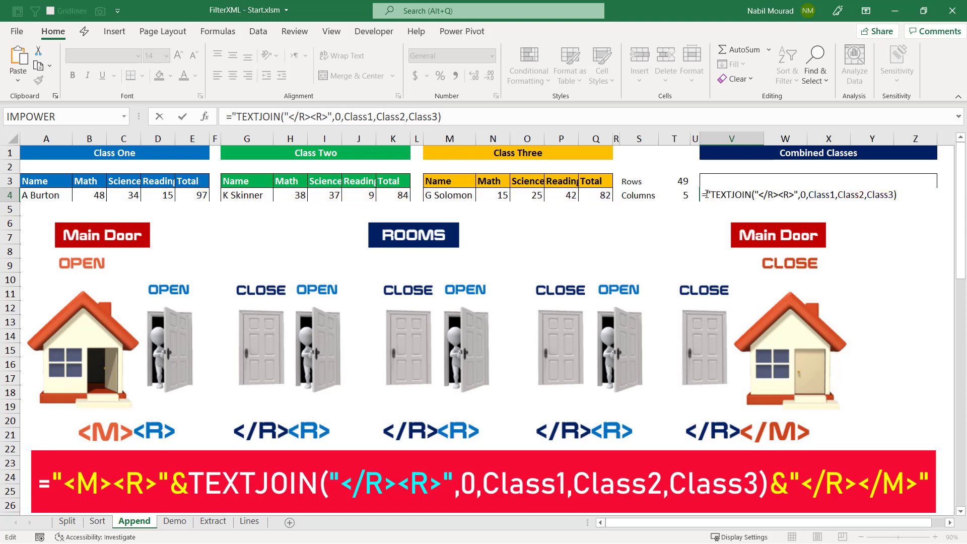
{"action": "type", "text": "<"}
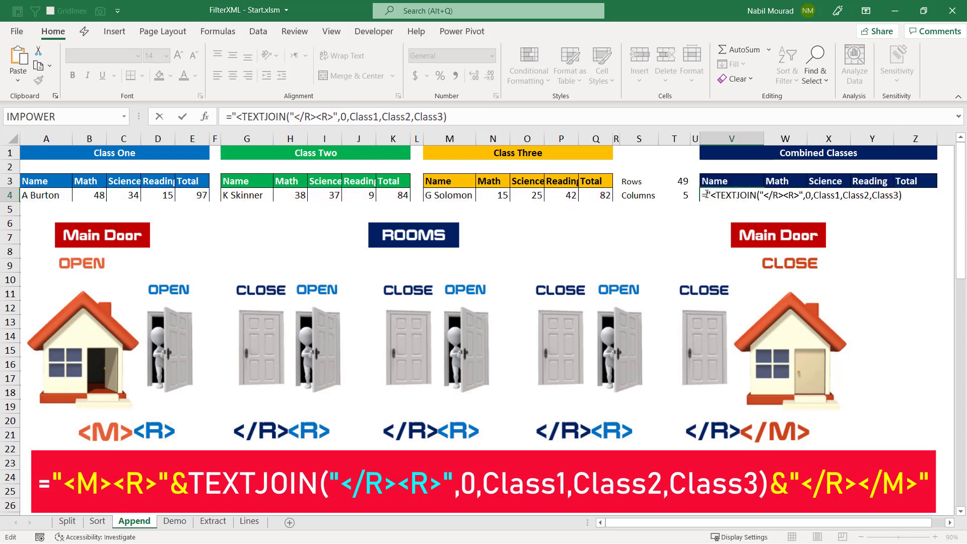
{"action": "type", "text": "M>"}
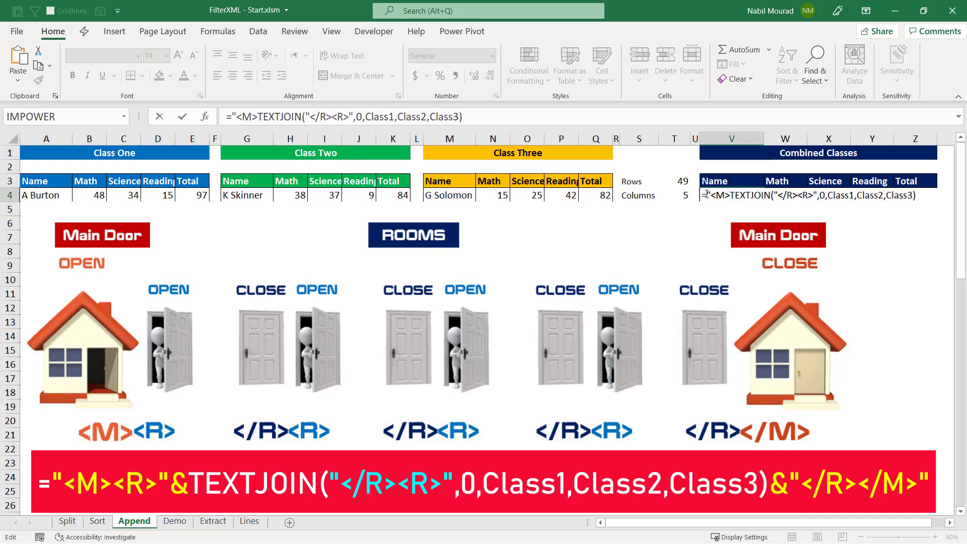
{"action": "type", "text": "<"}
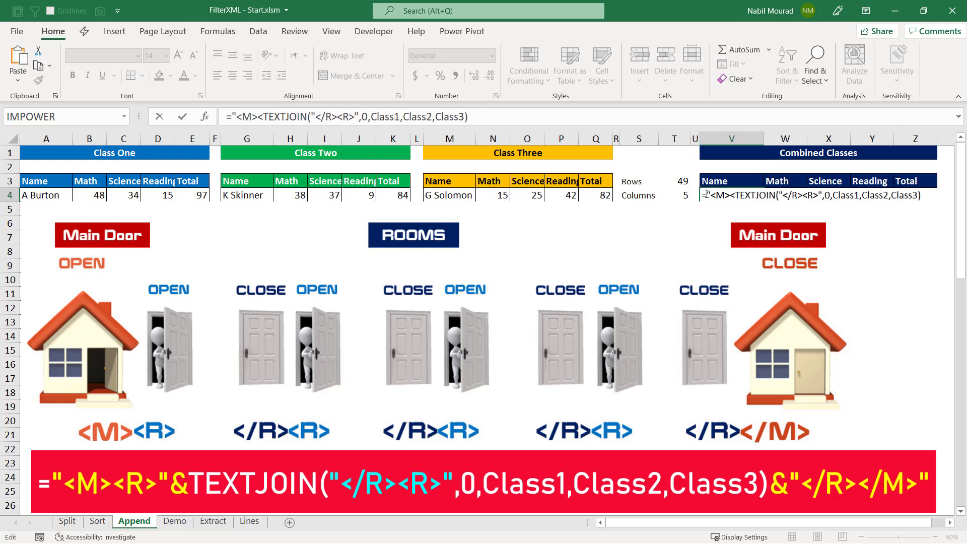
{"action": "type", "text": "R>"}
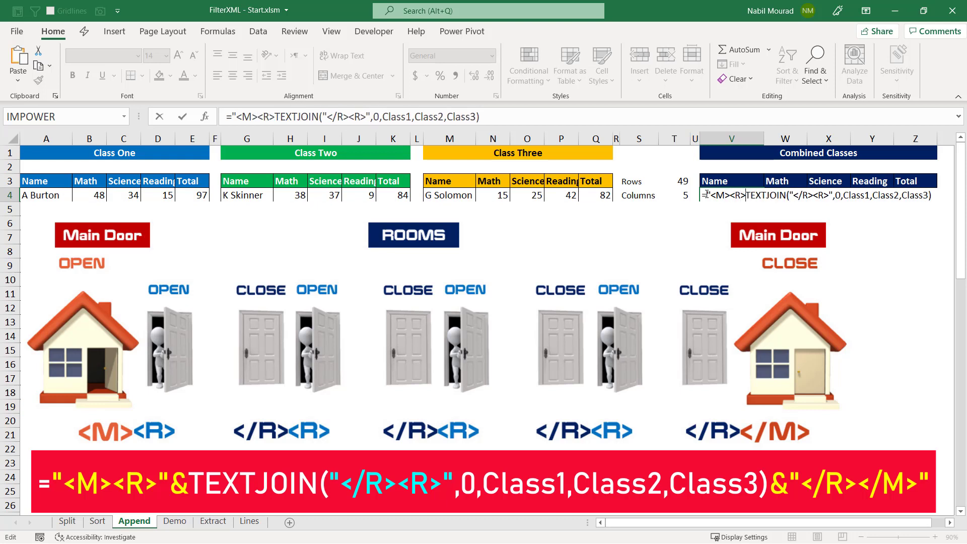
{"action": "type", "text": "\""}
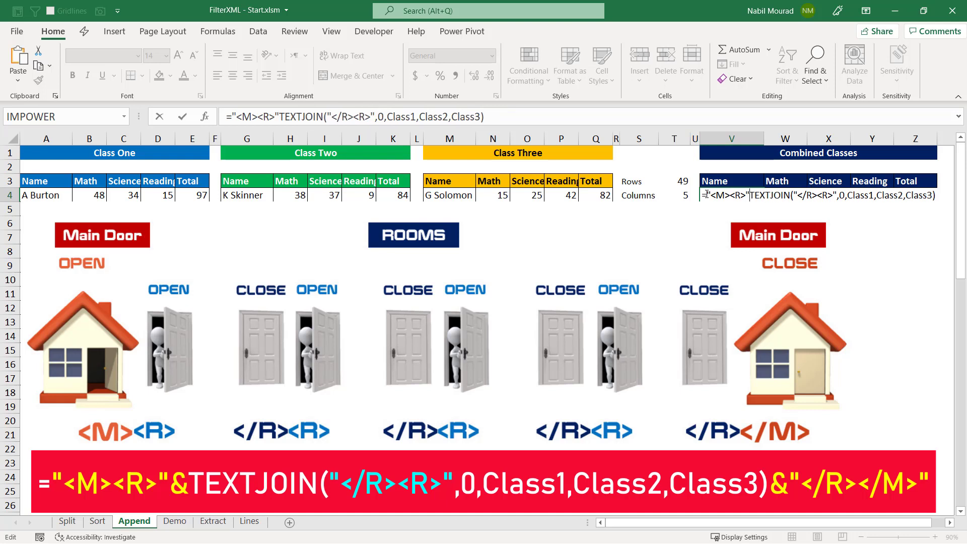
{"action": "type", "text": "&"}
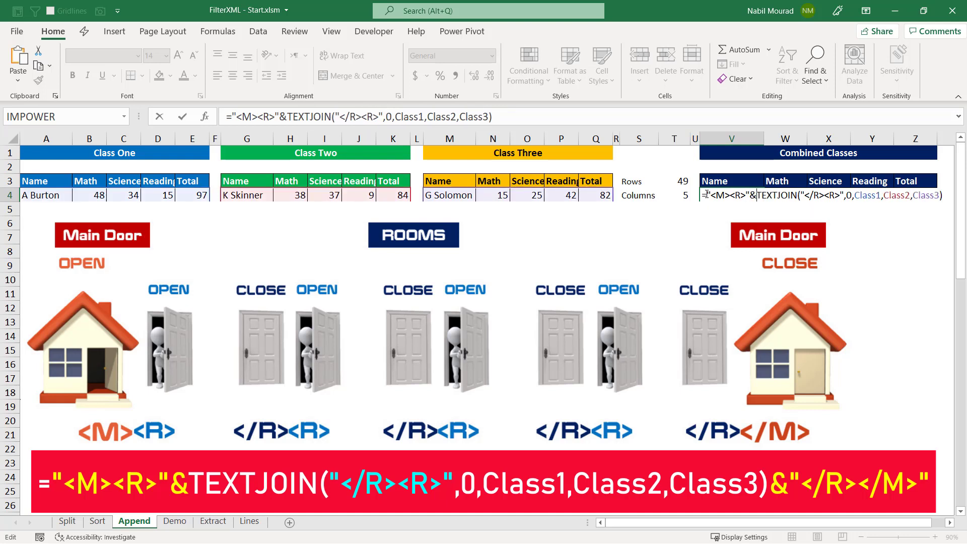
Append the closing tags &"</R></M>" to the end of the TEXTJOIN formula in V4
{"action": "left_click", "coordinate": [950, 526]}
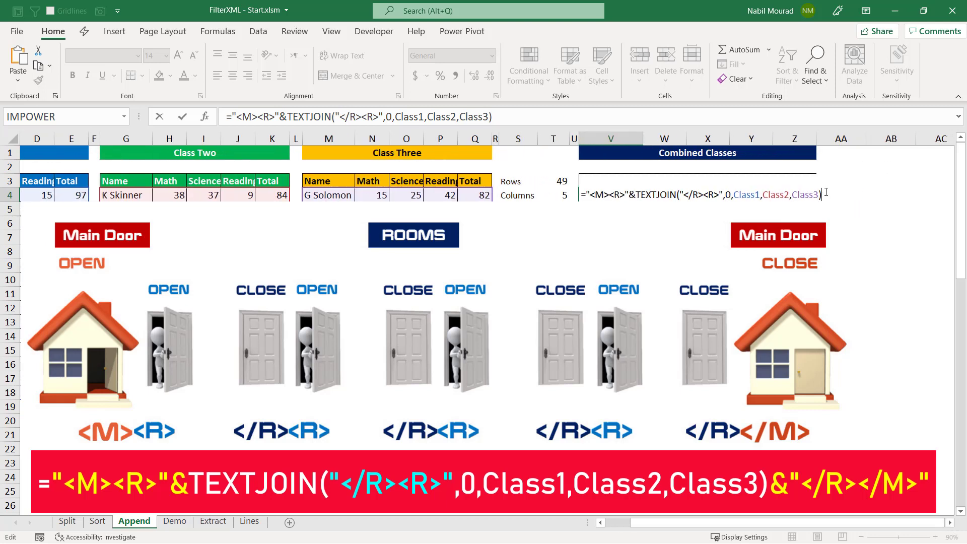
{"action": "type", "text": "&\"</R><"}
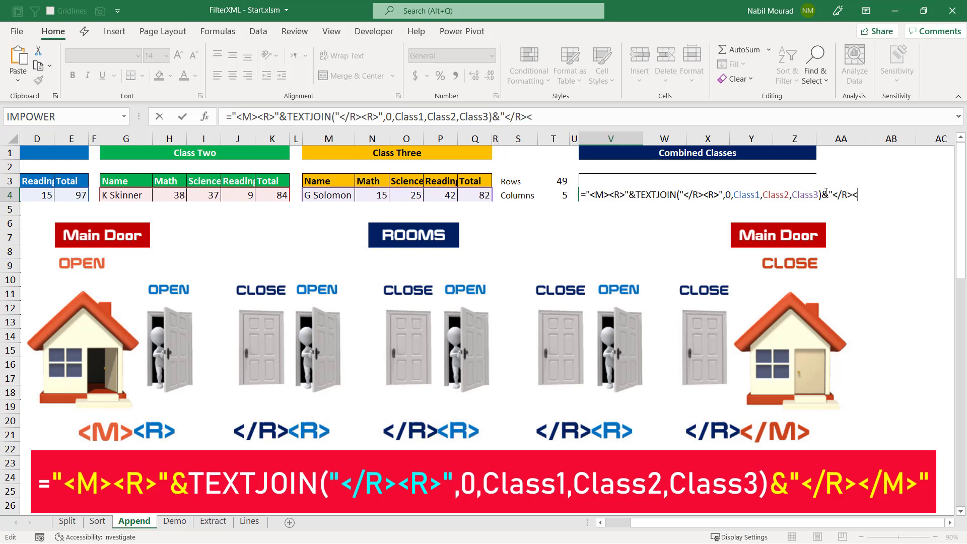
{"action": "type", "text": "/M"}
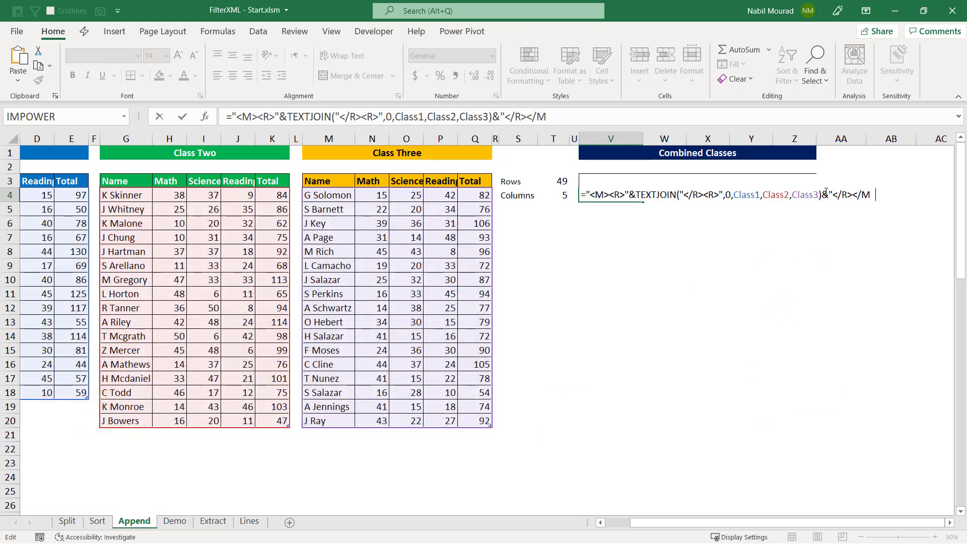
{"action": "type", "text": ">"}
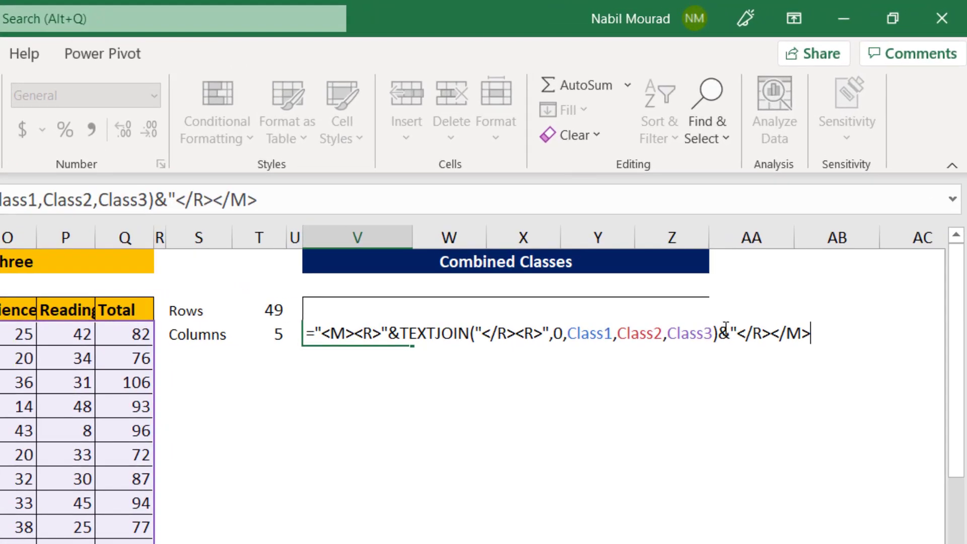
{"action": "type", "text": "\""}
Wrap the V4 formula in FILTERXML, using the tagged TEXTJOIN text as xml and "//R" as the xpath
{"action": "left_click", "coordinate": [314, 334]}
{"action": "type", "text": "Fil"}
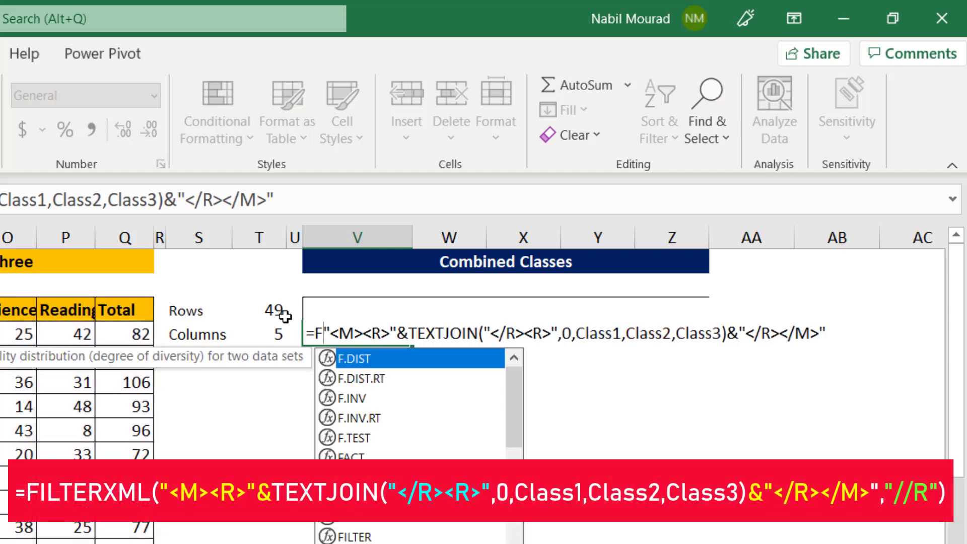
{"action": "type", "text": "ter"}
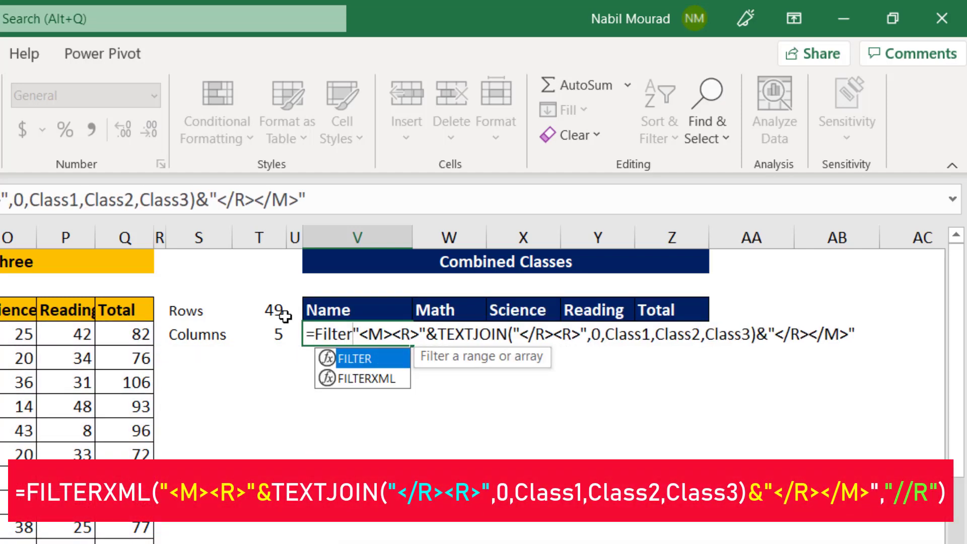
{"action": "key", "text": "Down"}
{"action": "key", "text": "Tab"}
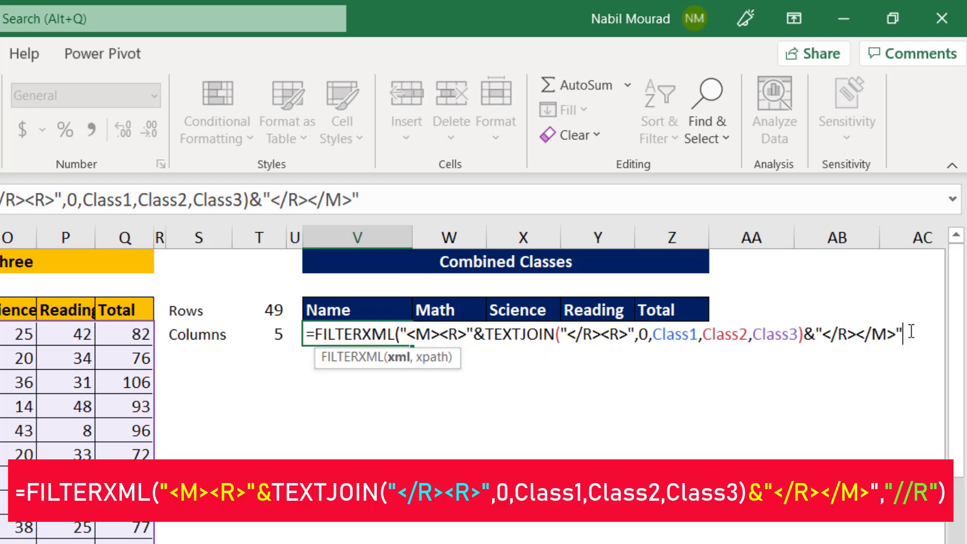
{"action": "type", "text": ","}
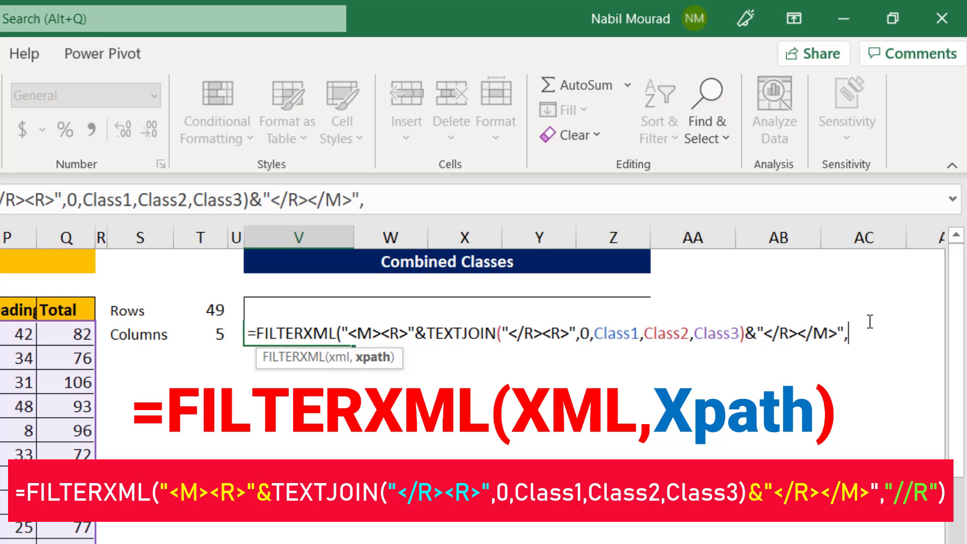
{"action": "type", "text": "\"//R\")"}
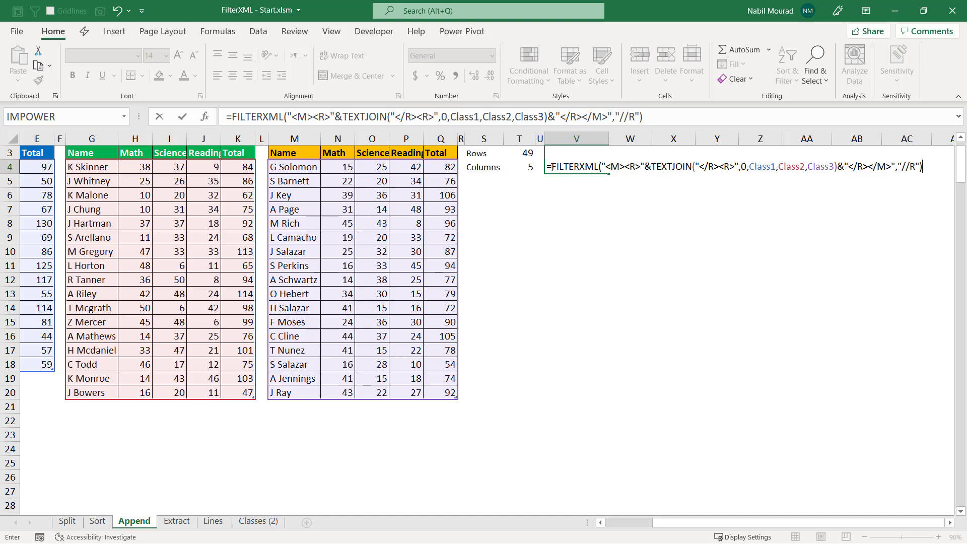
Preview the array returned by the FILTERXML expression, then restore the formula and enter it in V4
{"action": "left_click_drag", "start_coordinate": [553, 168], "coordinate": [924, 176]}
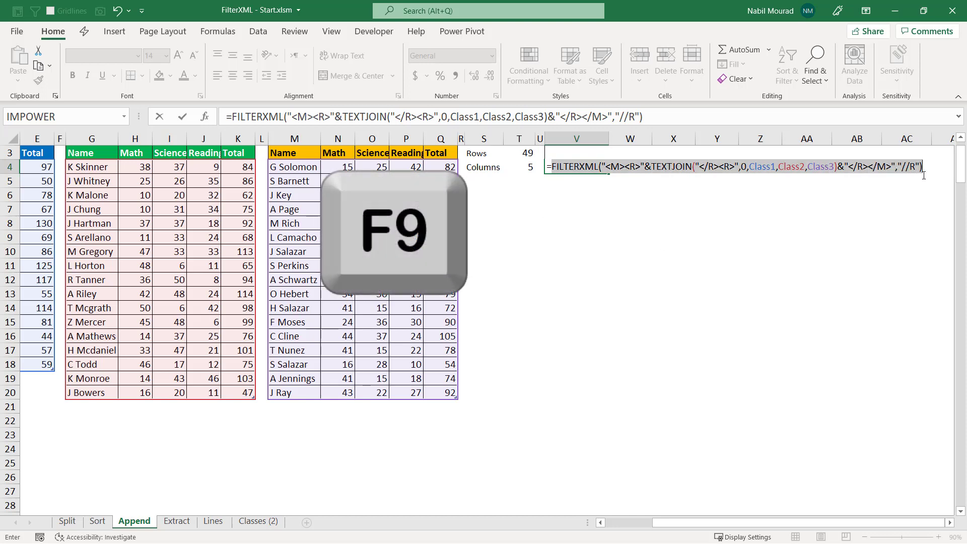
{"action": "key", "text": "F9"}
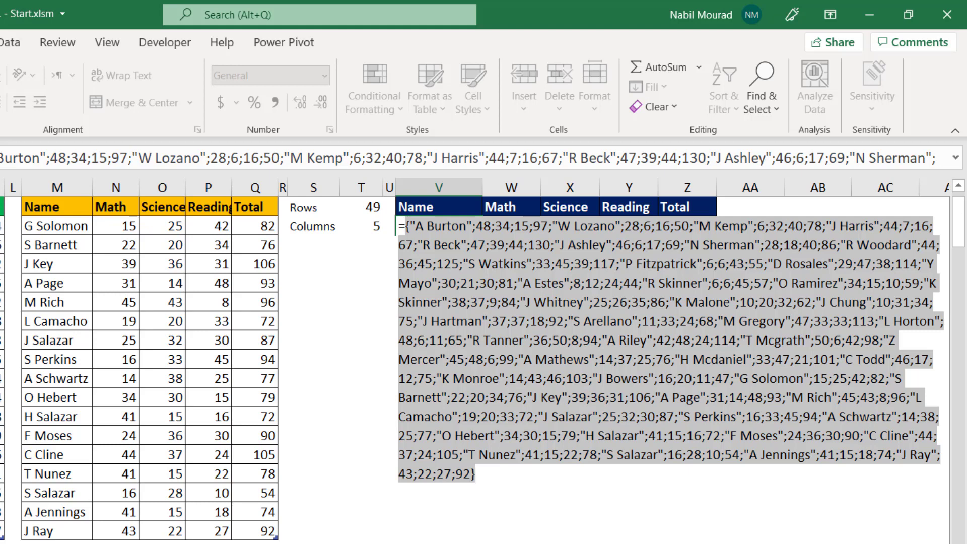
{"action": "key", "text": "ctrl+z"}
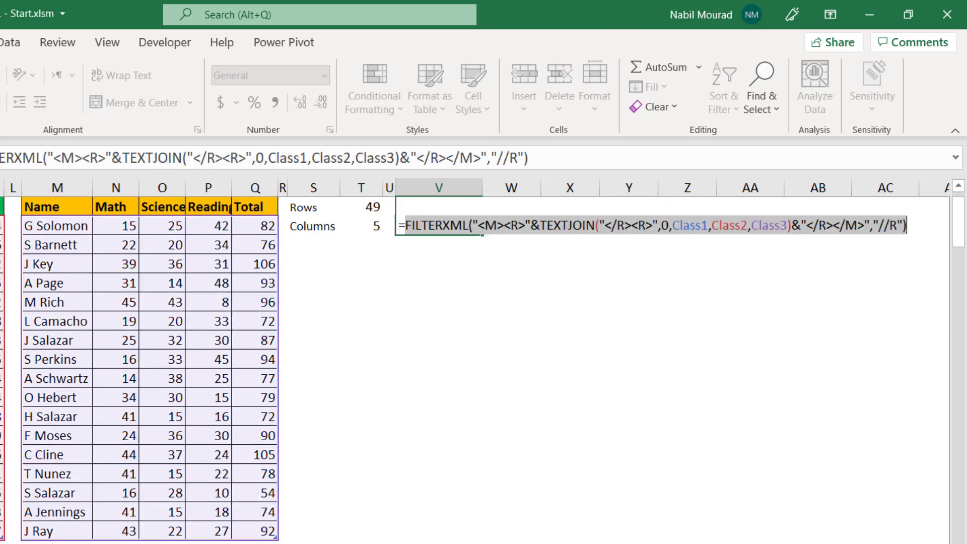
{"action": "key", "text": "Return"}
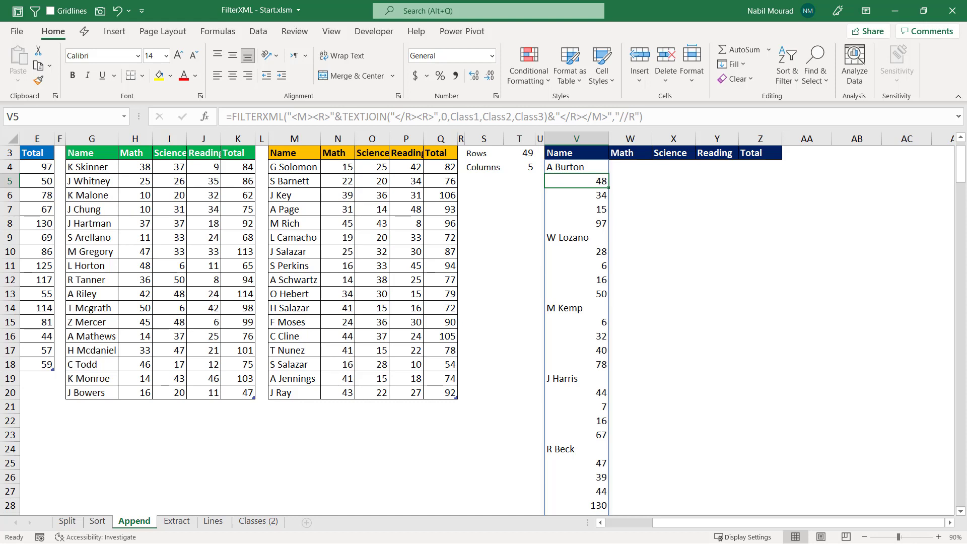
Copy the FILTERXML formula without its equals sign from V4 and clear the cell
{"action": "key", "text": "Up"}
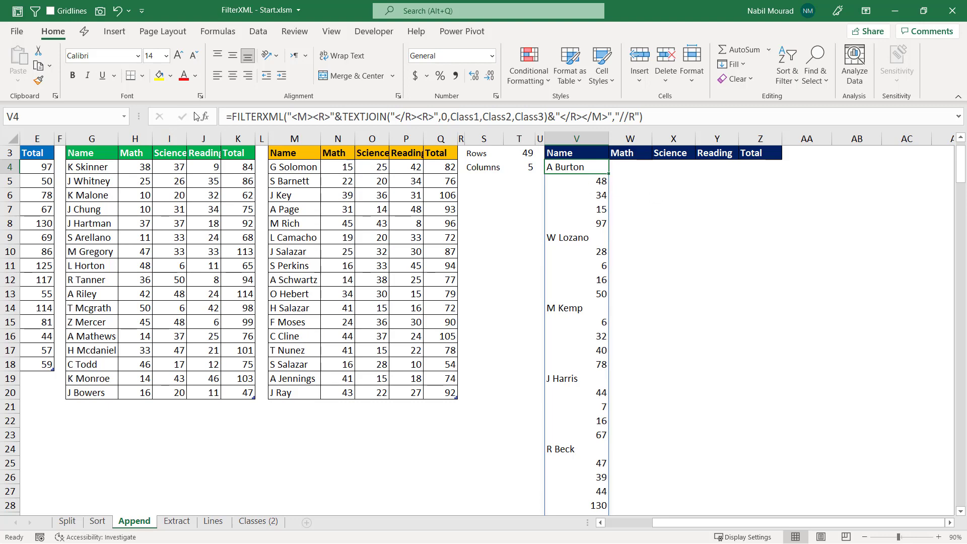
{"action": "left_click_drag", "start_coordinate": [230, 117], "coordinate": [670, 144]}
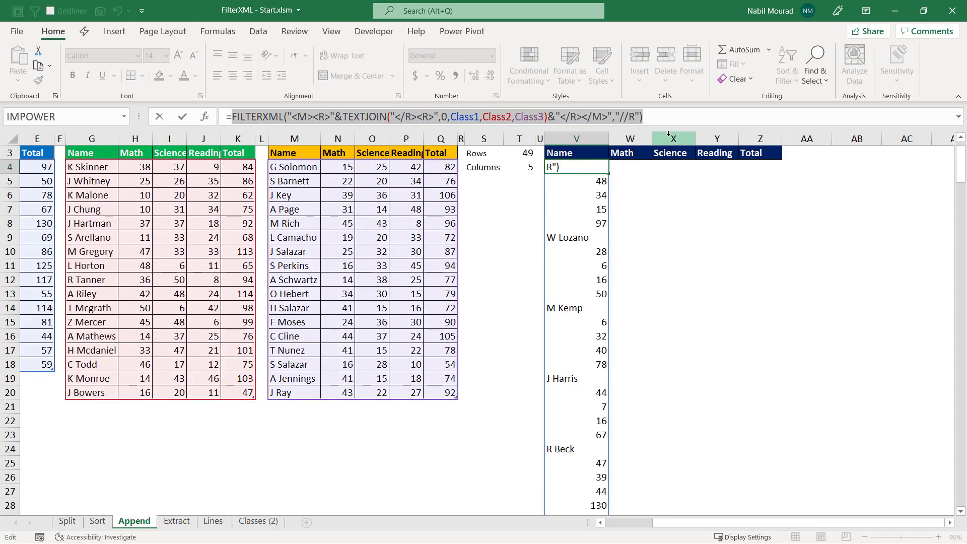
{"action": "key", "text": "ctrl+c"}
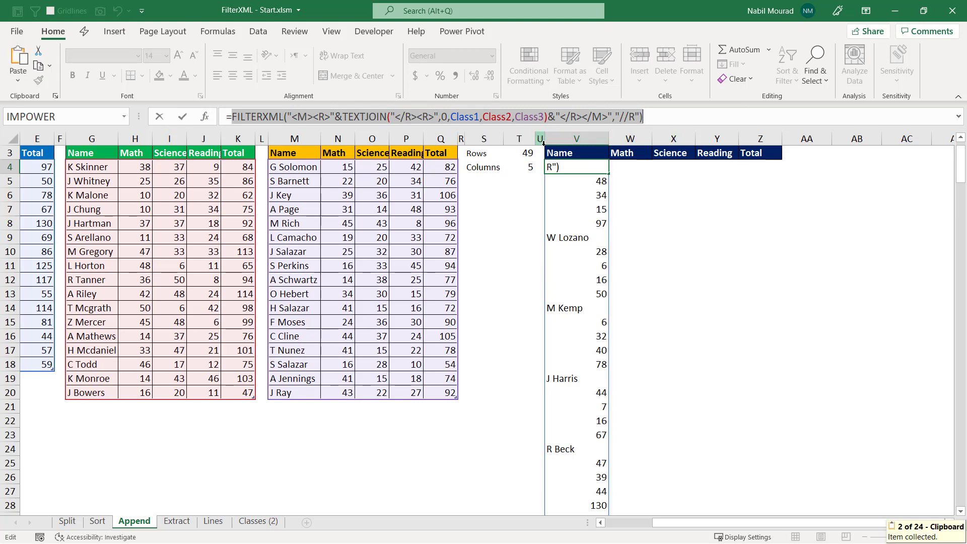
{"action": "key", "text": "Escape"}
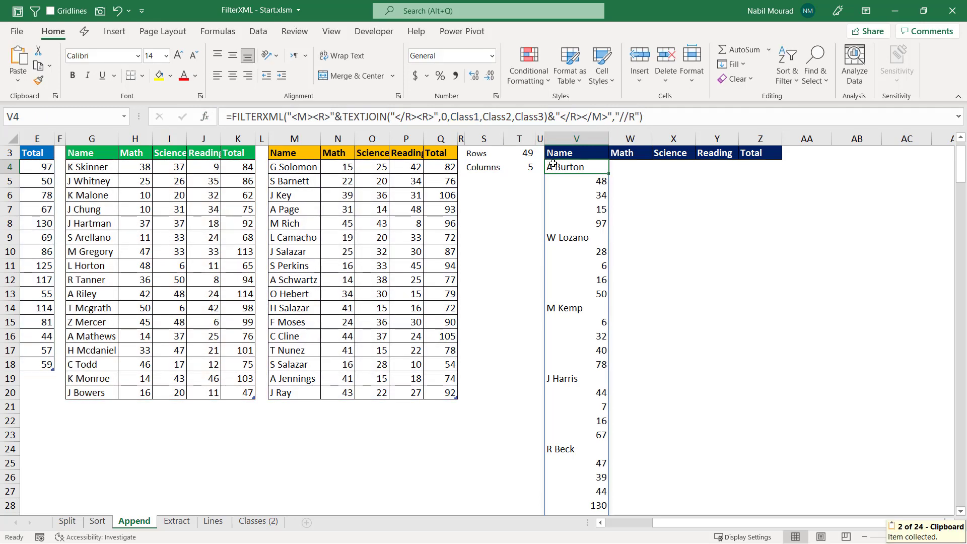
{"action": "key", "text": "Delete"}
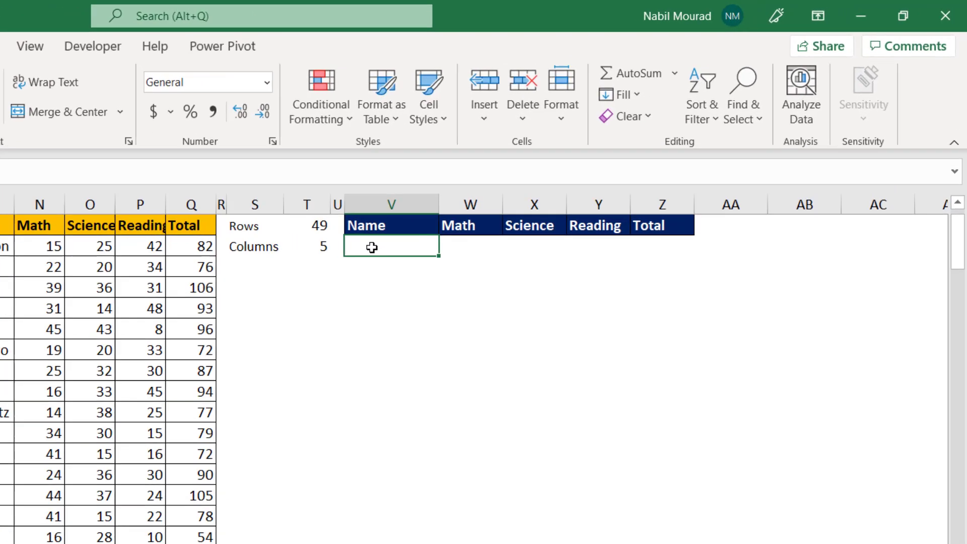
Begin an INDEX formula in V4 with the copied FILTERXML expression as its array argument
{"action": "type", "text": "=in"}
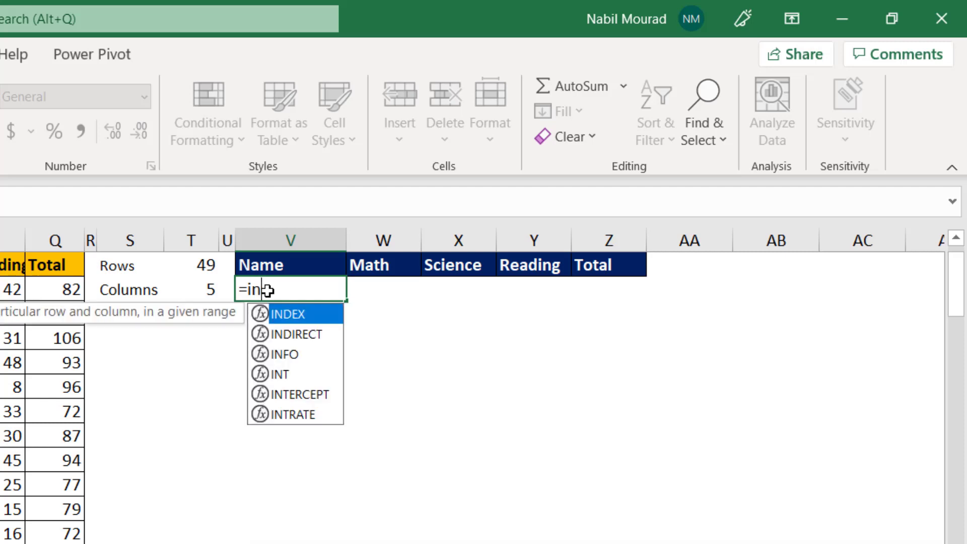
{"action": "key", "text": "Tab"}
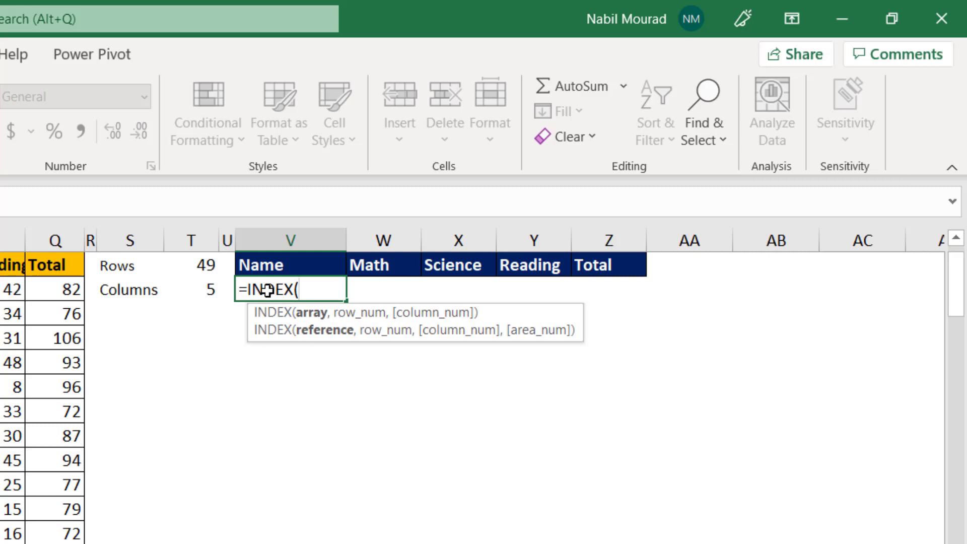
{"action": "key", "text": "ctrl+v"}
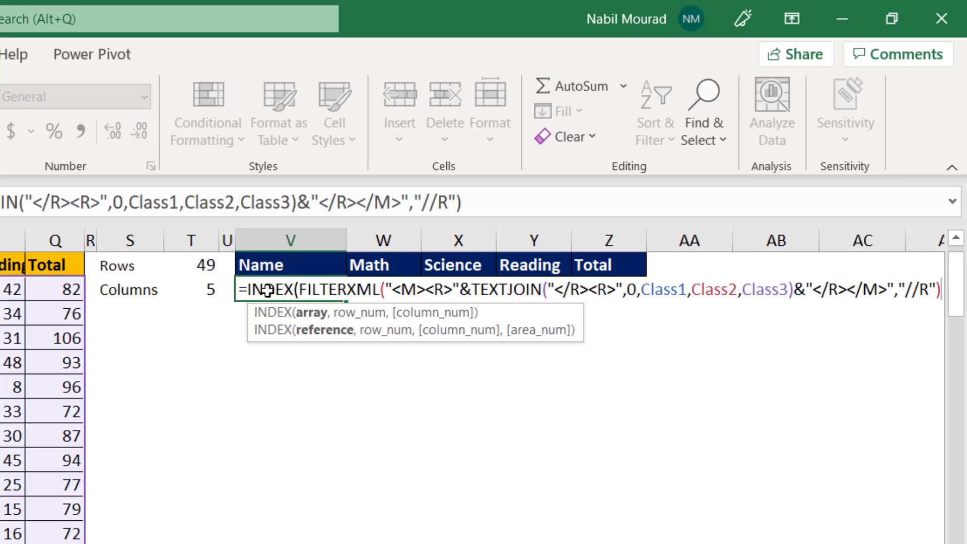
Insert the previously copied SEQUENCE(T3,T4,1,1) from the clipboard history as the INDEX row_num argument, and close the clipboard history
{"action": "type", "text": ","}
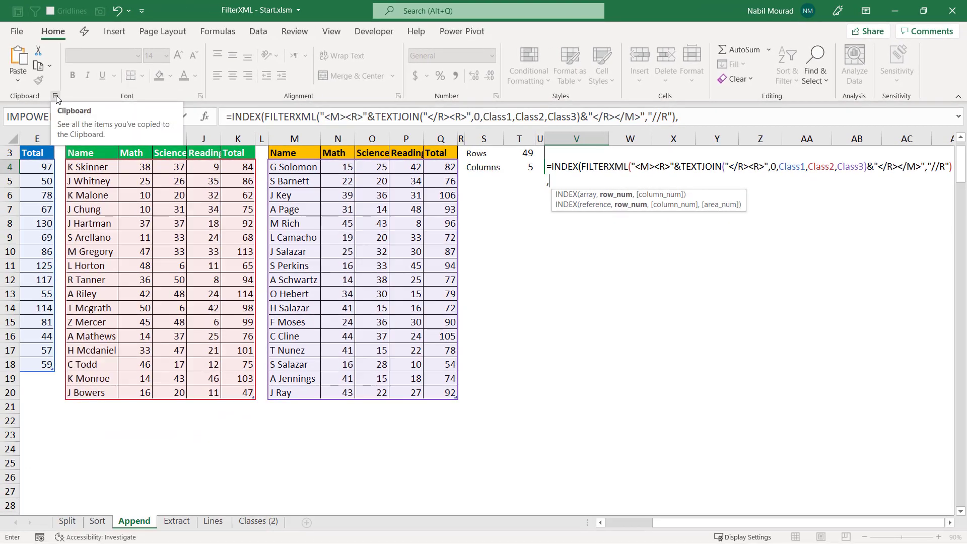
{"action": "left_click", "coordinate": [55, 97]}
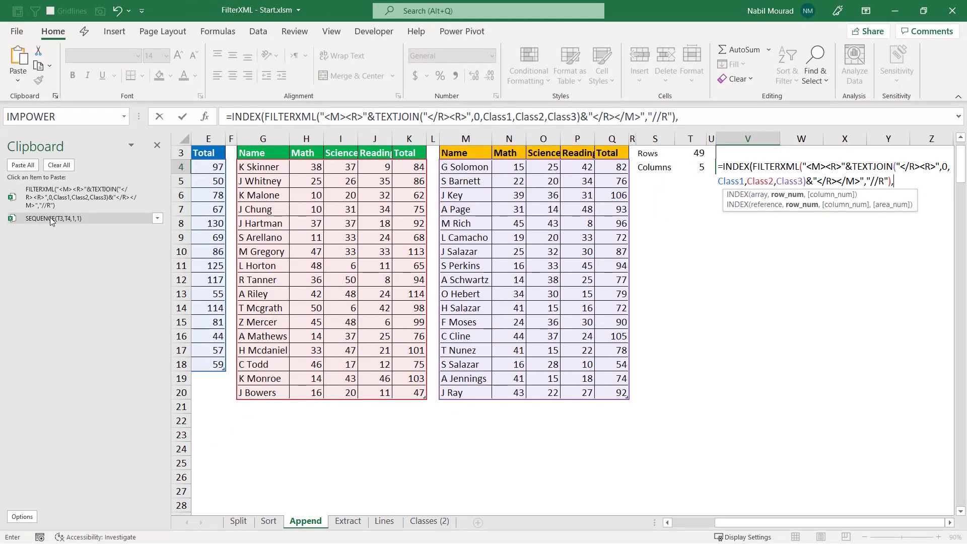
{"action": "left_click", "coordinate": [50, 217]}
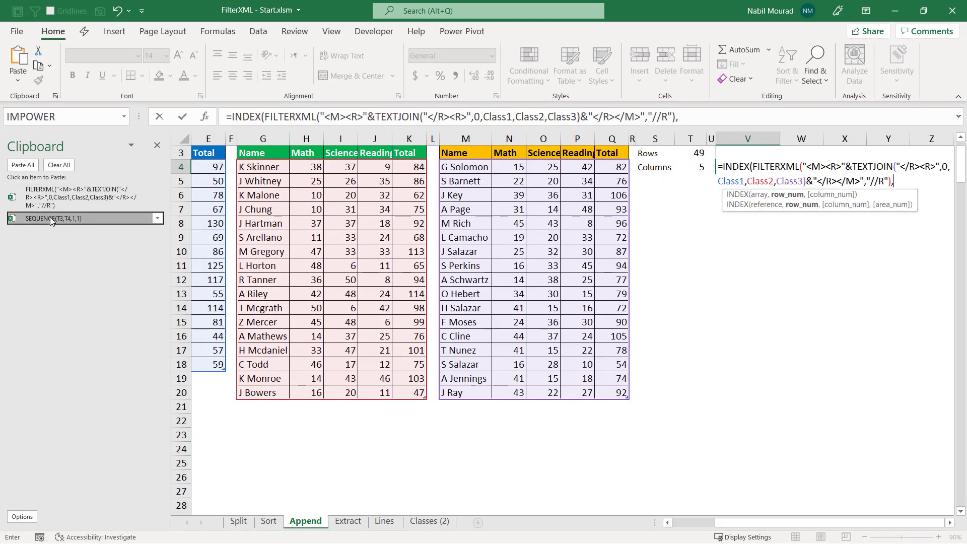
{"action": "left_click", "coordinate": [157, 146]}
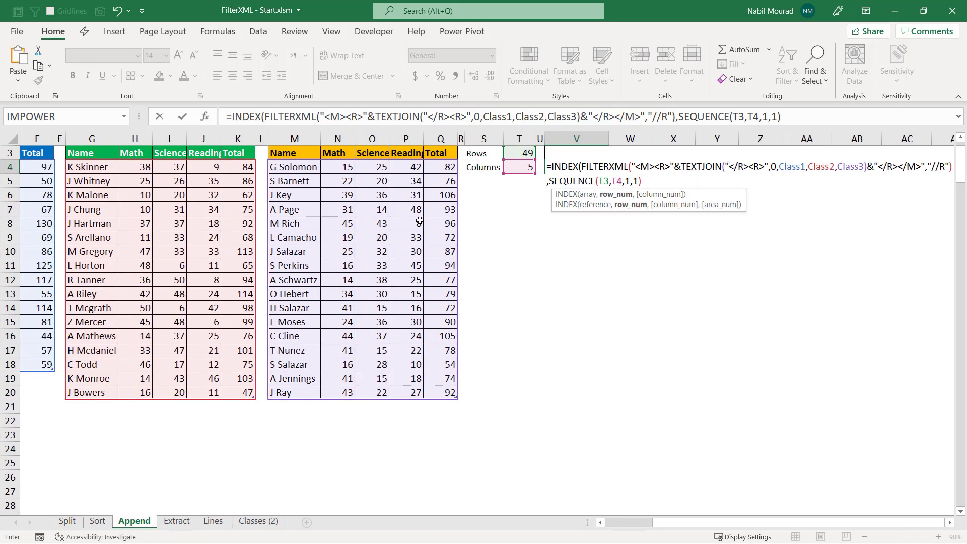
Complete the INDEX formula in V4 with its closing parenthesis and enter it to append the three class tables
{"action": "type", "text": ")"}
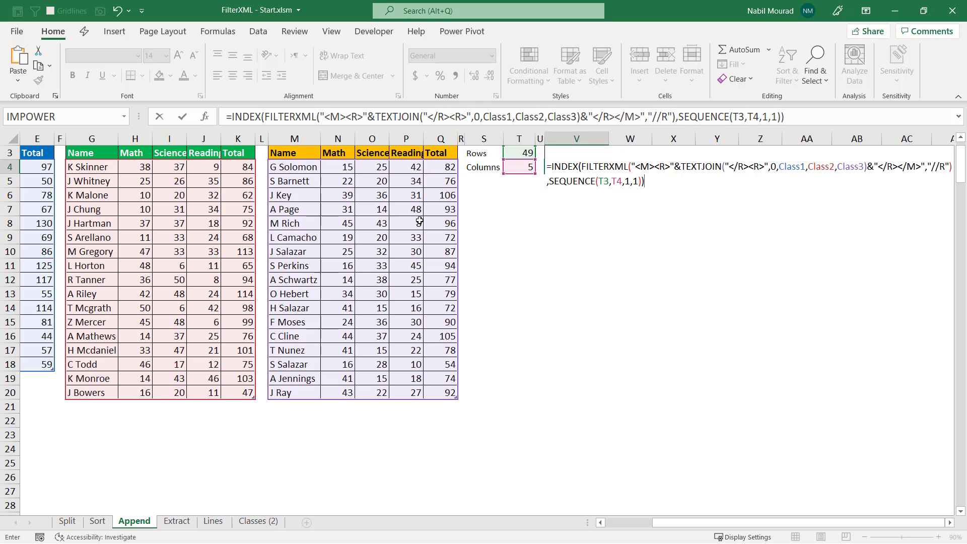
{"action": "key", "text": "Return"}
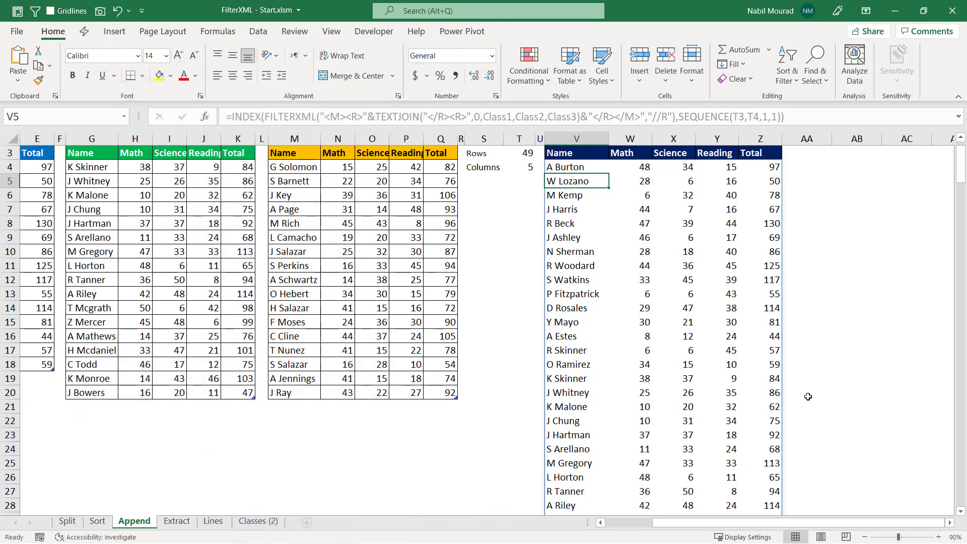
Copy the two extra student rows in A31:E32 and paste them at A19, directly below the Class One table
{"action": "left_click_drag", "start_coordinate": [722, 524], "coordinate": [667, 526]}
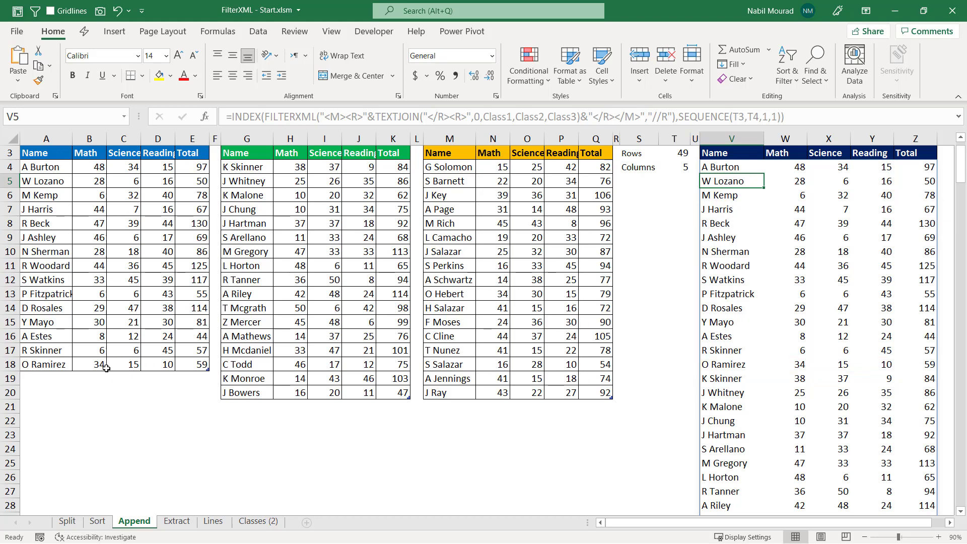
{"action": "left_click", "coordinate": [120, 410]}
{"action": "scroll", "coordinate": [130, 407], "scroll_direction": "down", "scroll_amount": 2}
{"action": "left_click", "coordinate": [35, 448]}
{"action": "key", "text": "ctrl+a"}
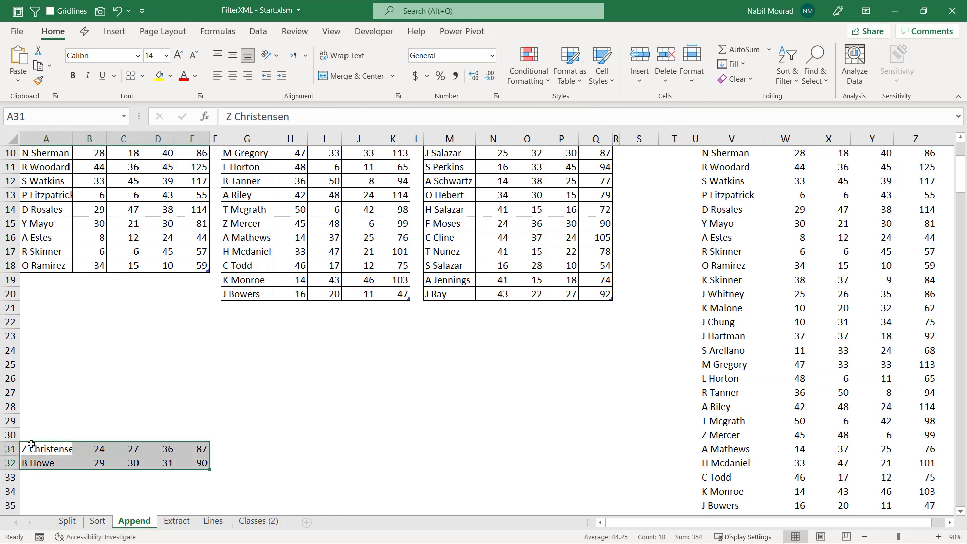
{"action": "key", "text": "ctrl+c"}
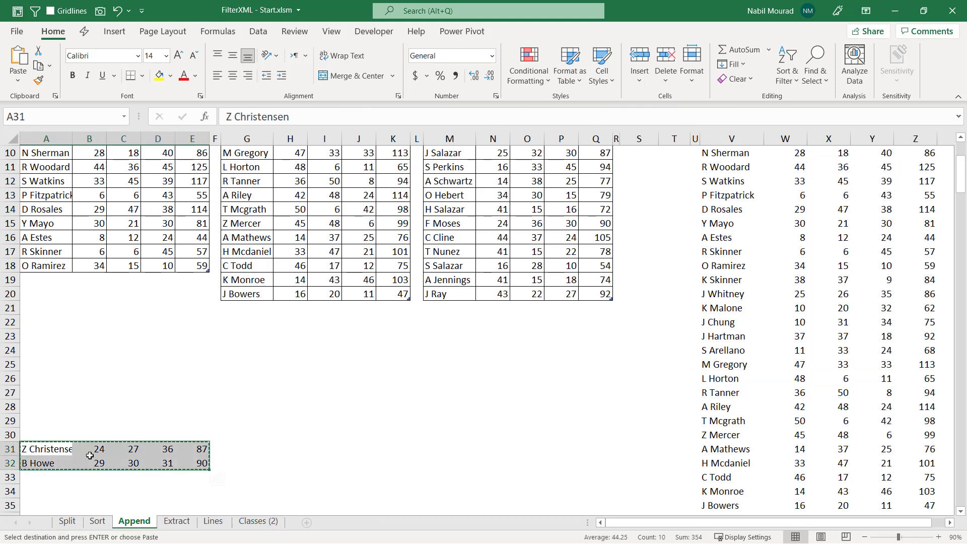
{"action": "left_click", "coordinate": [44, 283]}
{"action": "scroll", "coordinate": [251, 287], "scroll_direction": "up", "scroll_amount": 1}
{"action": "scroll", "coordinate": [265, 290], "scroll_direction": "up", "scroll_amount": 2}
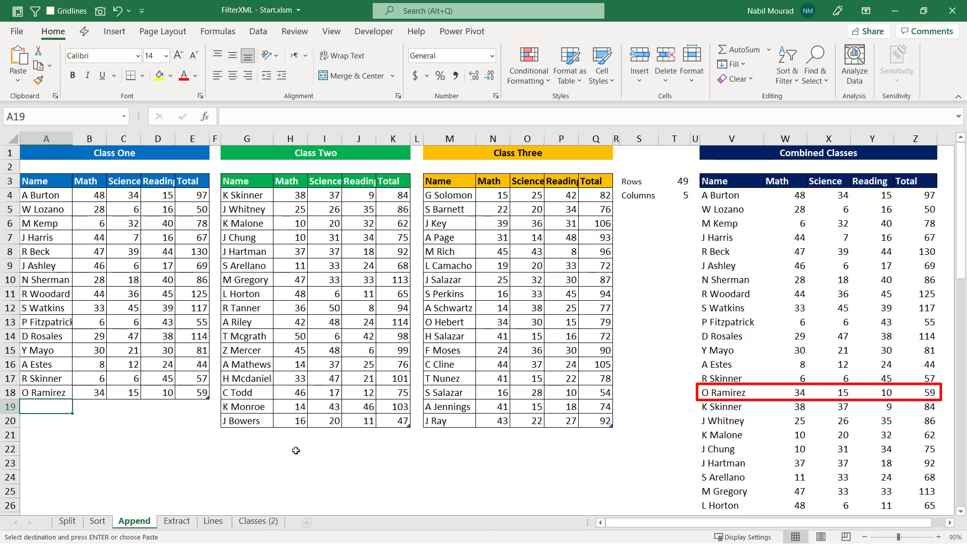
{"action": "key", "text": "ctrl+v"}
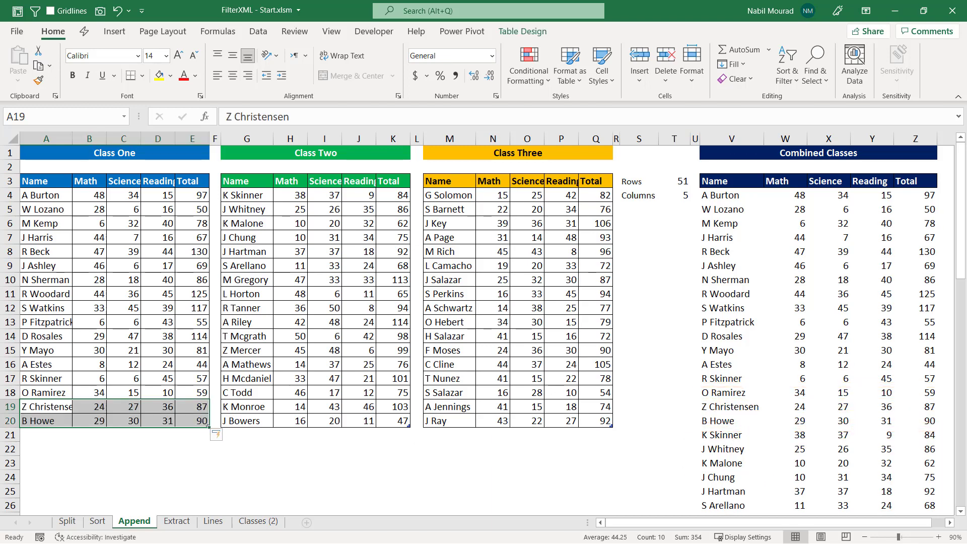
Try the word extraction on the Extract sheet by setting the word position in C1 to 2, followed by 4
{"action": "left_click", "coordinate": [954, 524]}
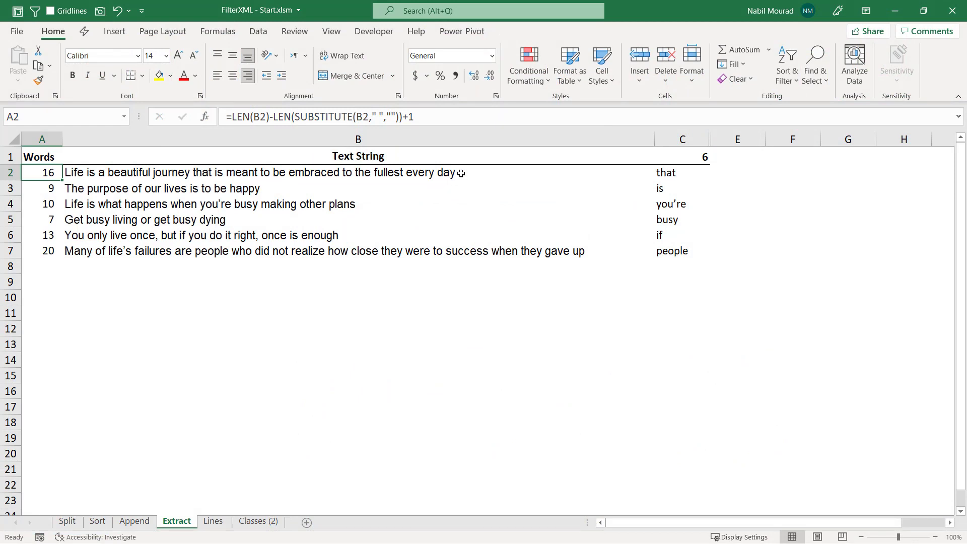
{"action": "left_click", "coordinate": [675, 173]}
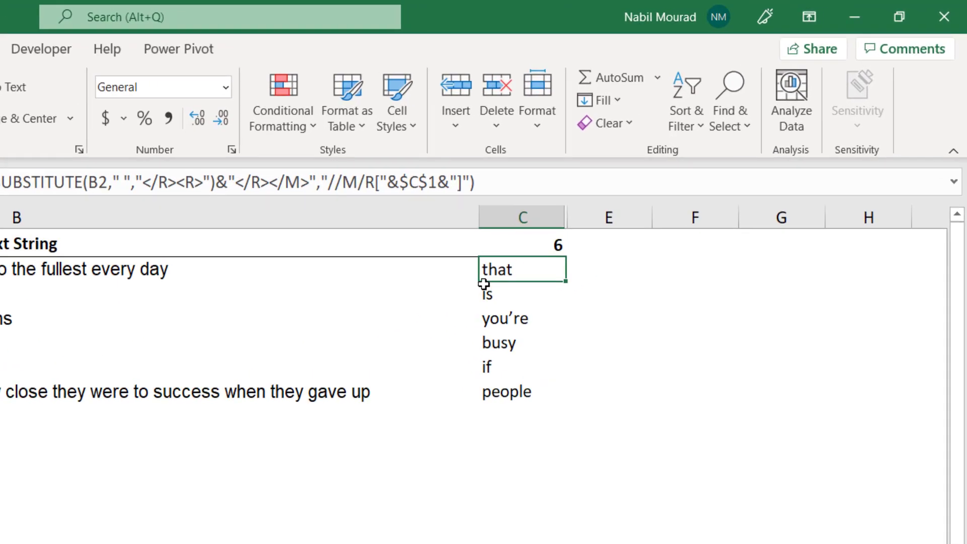
{"action": "left_click", "coordinate": [533, 240]}
{"action": "left_click", "coordinate": [577, 247]}
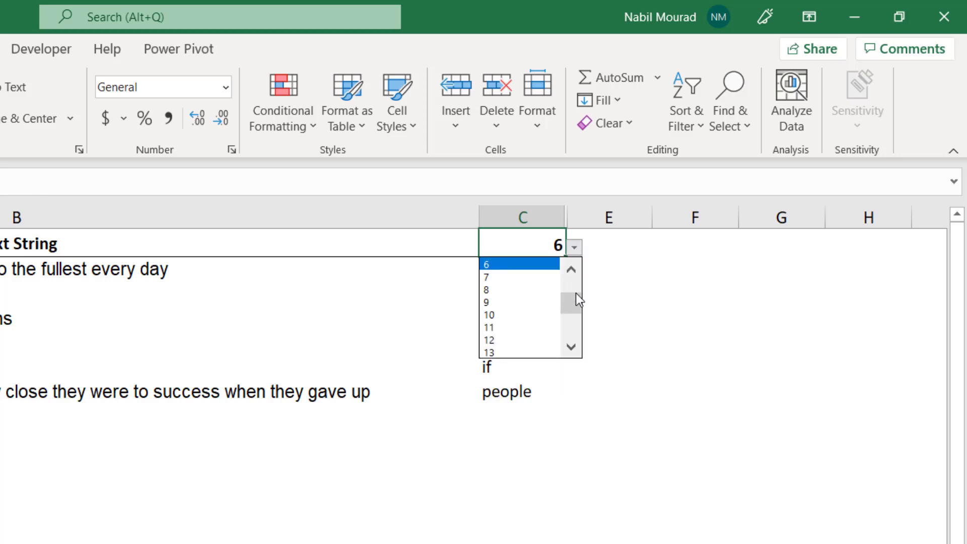
{"action": "left_click_drag", "start_coordinate": [575, 300], "coordinate": [576, 276]}
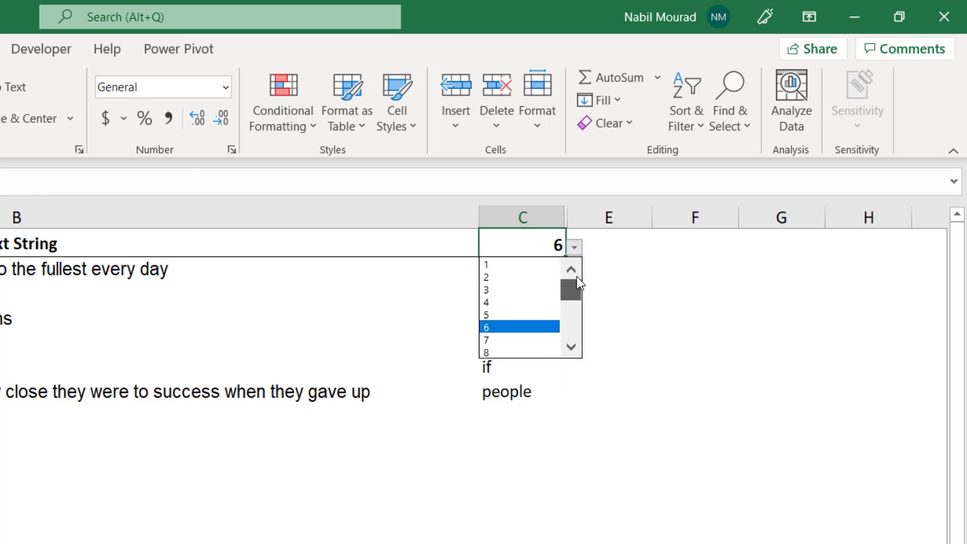
{"action": "left_click", "coordinate": [502, 277]}
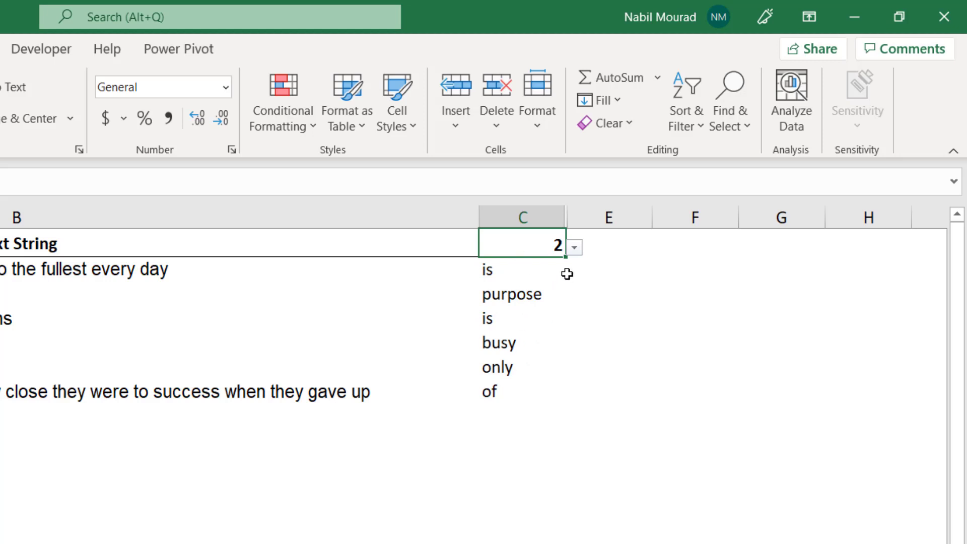
{"action": "left_click", "coordinate": [574, 249]}
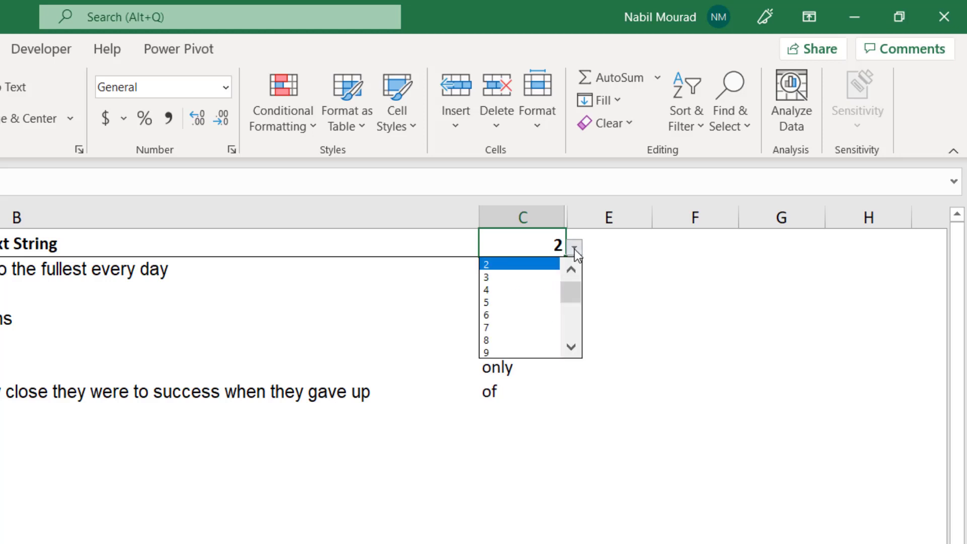
{"action": "left_click", "coordinate": [493, 287]}
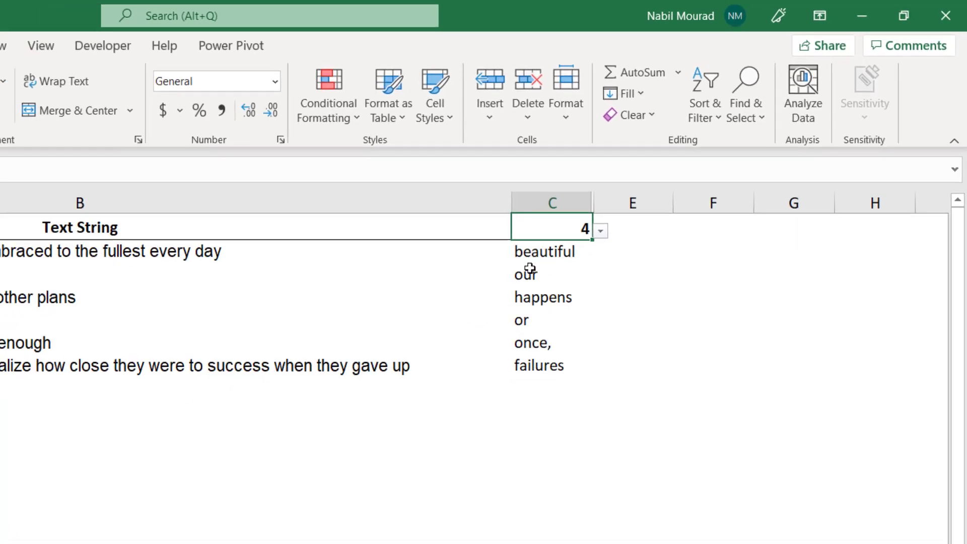